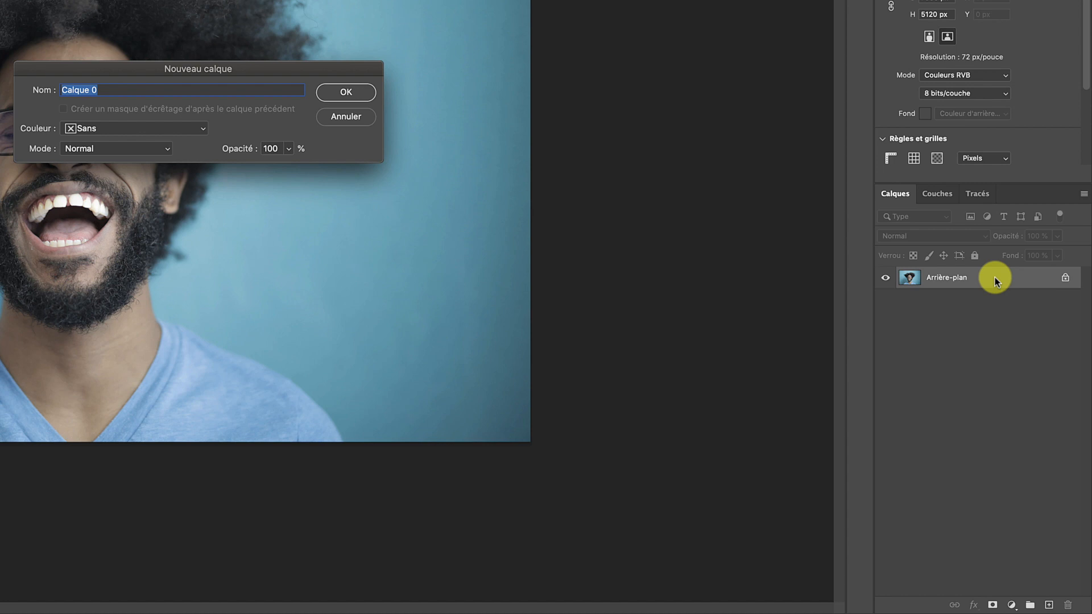
Step: Convert the Arrière-plan background into the regular layer Calque 0 and duplicate it
{"action": "left_click", "coordinate": [345, 91]}
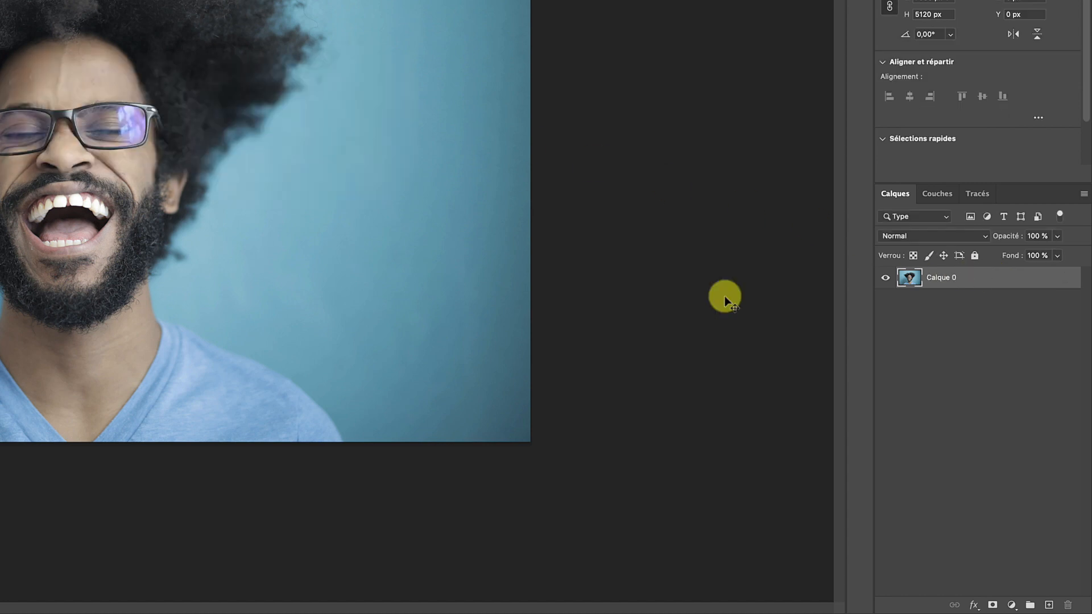
{"action": "left_click_drag", "start_coordinate": [999, 277], "coordinate": [1049, 605]}
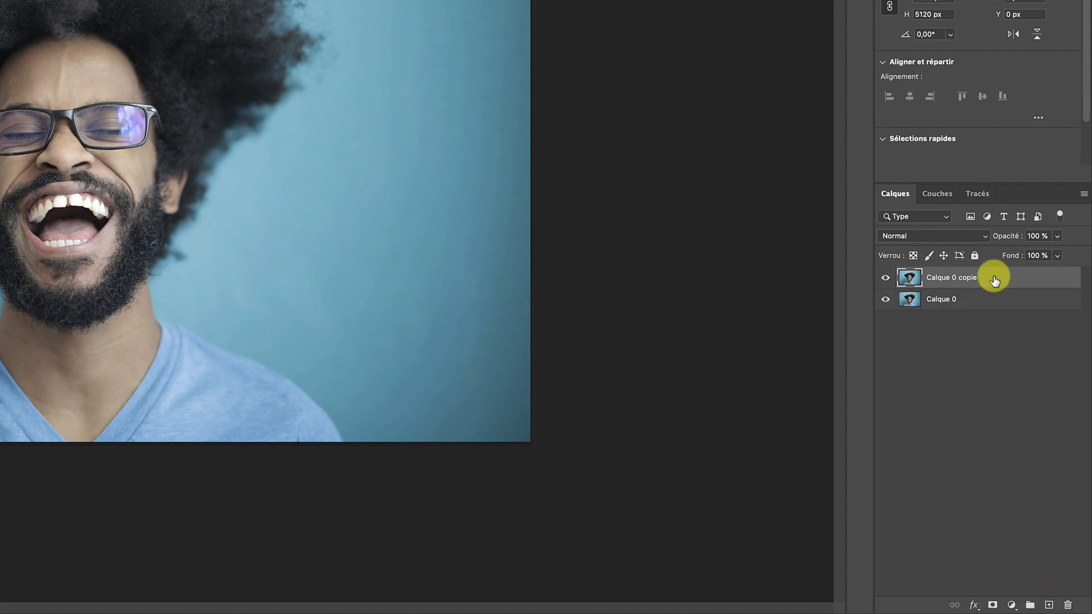
Step: Convert the duplicated layer to a smart object and open it in the Camera Raw filter
{"action": "right_click", "coordinate": [994, 278]}
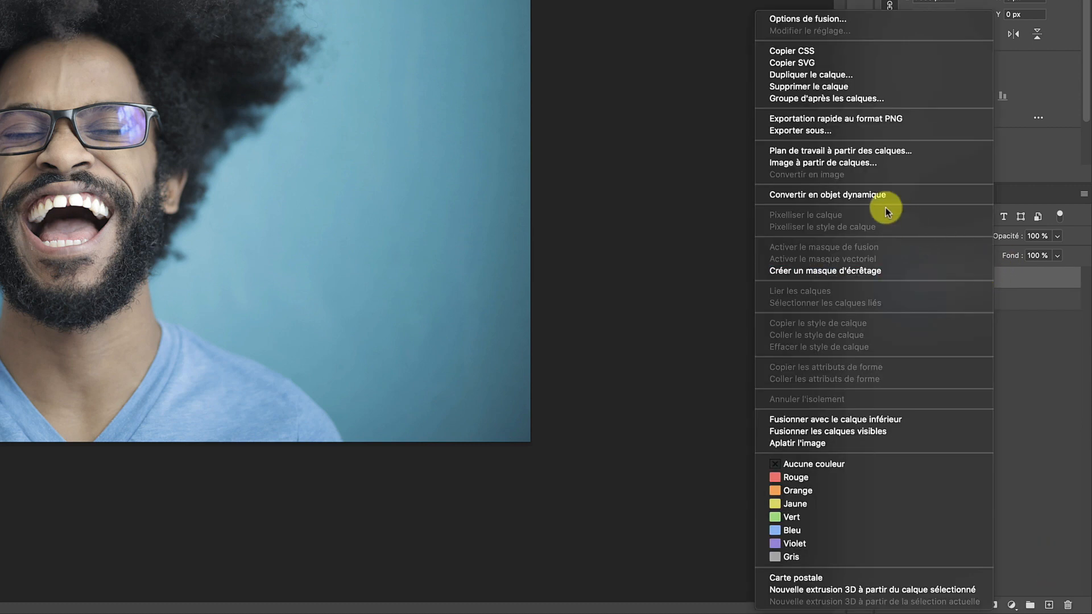
{"action": "left_click", "coordinate": [868, 196]}
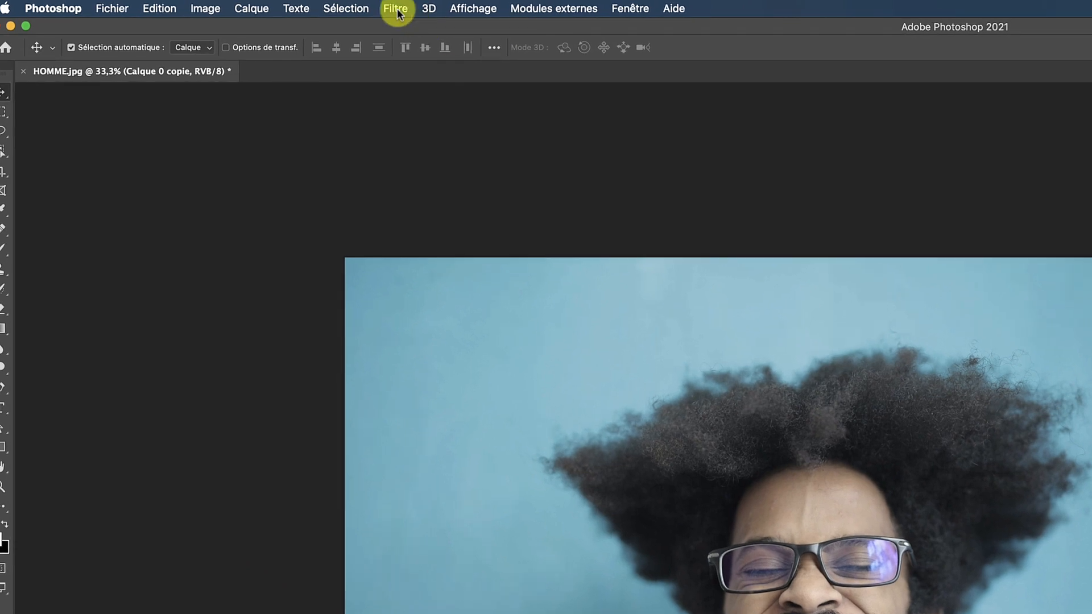
{"action": "left_click", "coordinate": [231, 5]}
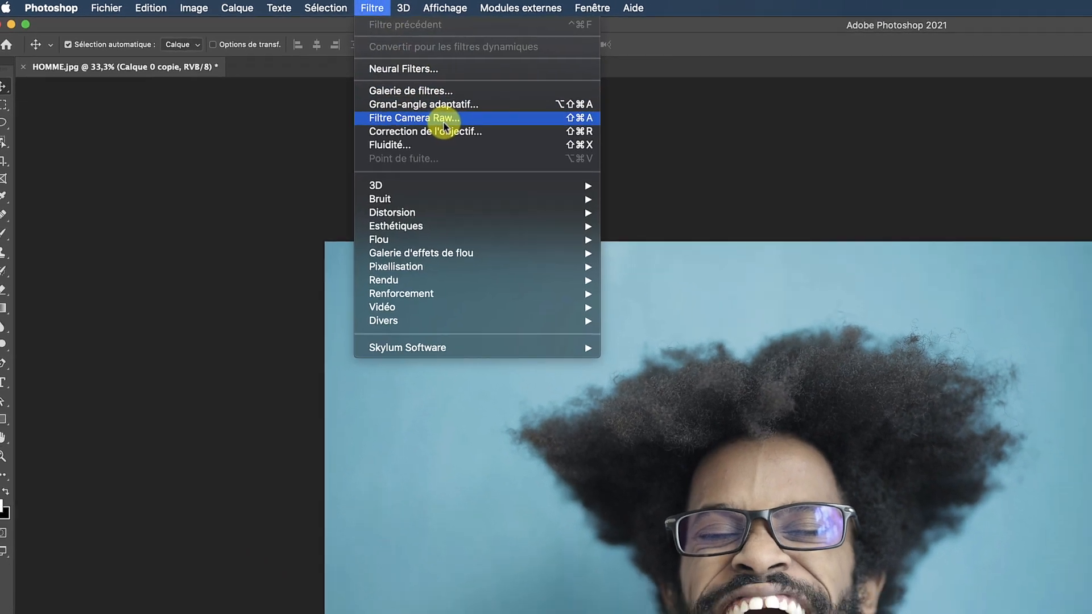
{"action": "left_click", "coordinate": [444, 120]}
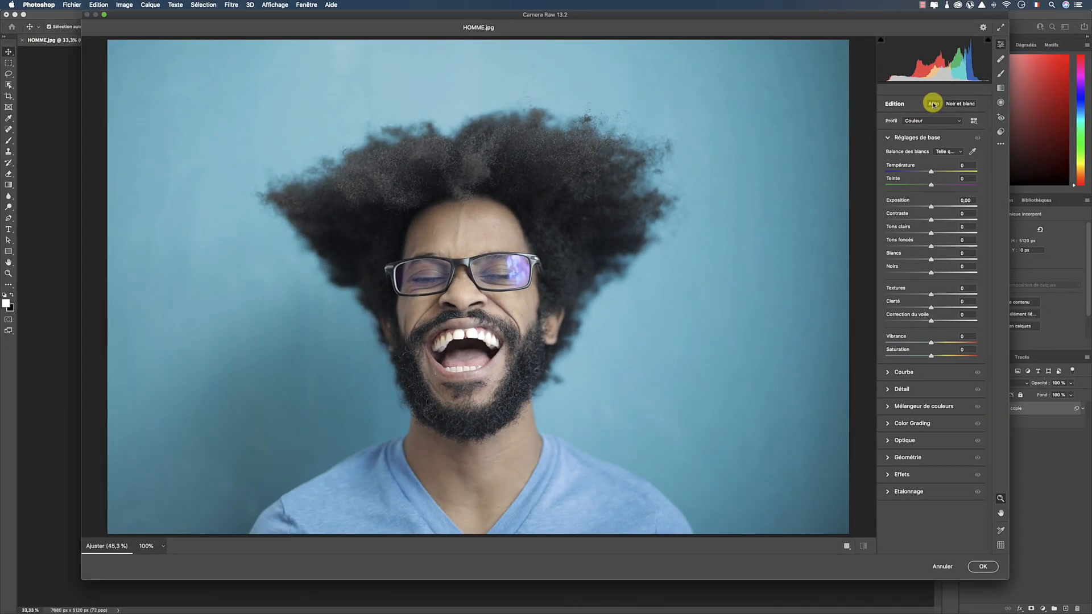
Step: Try the automatic correction on the portrait and reset the basic settings
{"action": "left_click", "coordinate": [933, 104]}
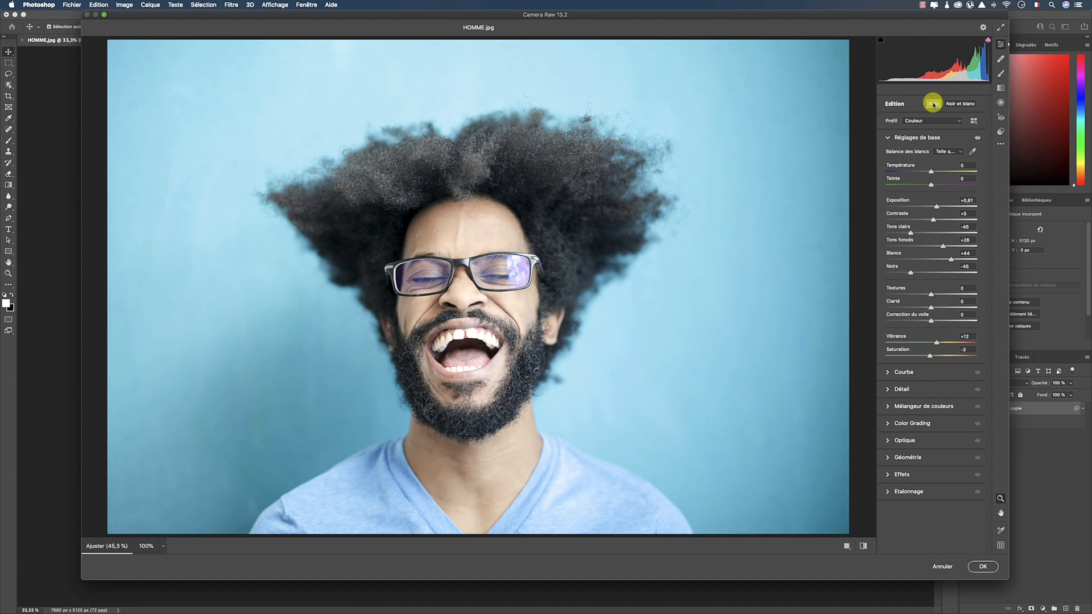
{"action": "left_click_drag", "start_coordinate": [931, 172], "coordinate": [922, 234]}
{"action": "left_click", "coordinate": [936, 138], "text": "alt"}
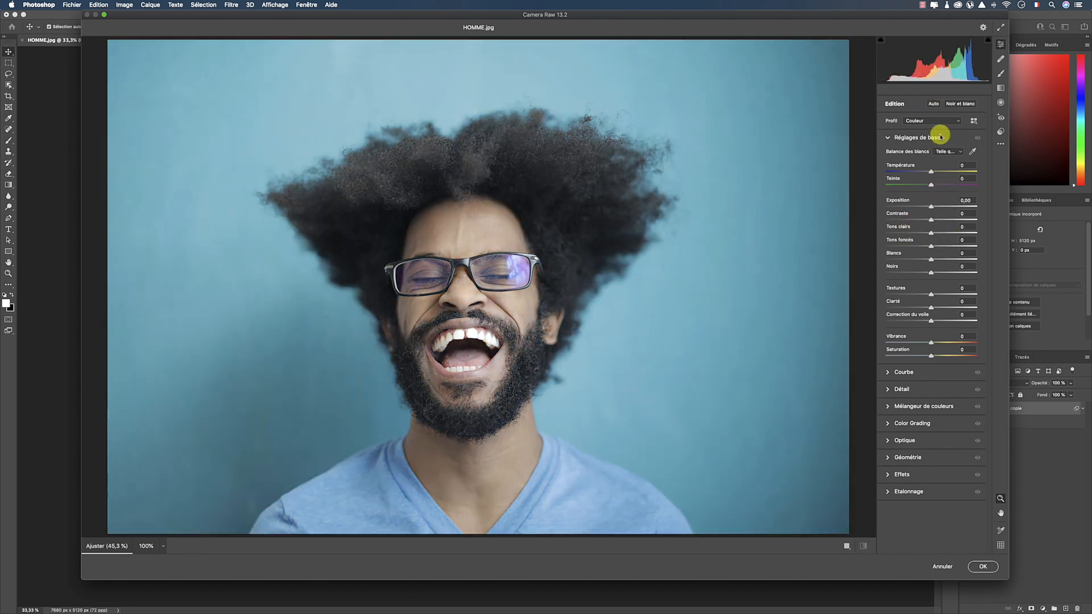
Step: Try the black-and-white conversion and the automatic correction in turn, turning each one off again
{"action": "left_click", "coordinate": [958, 106]}
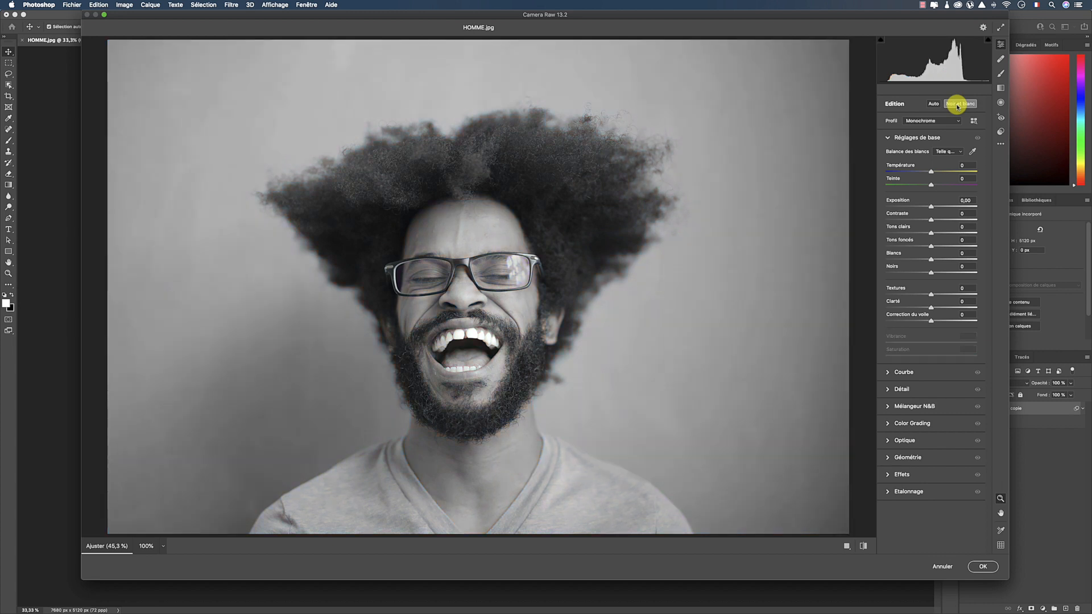
{"action": "left_click", "coordinate": [957, 105]}
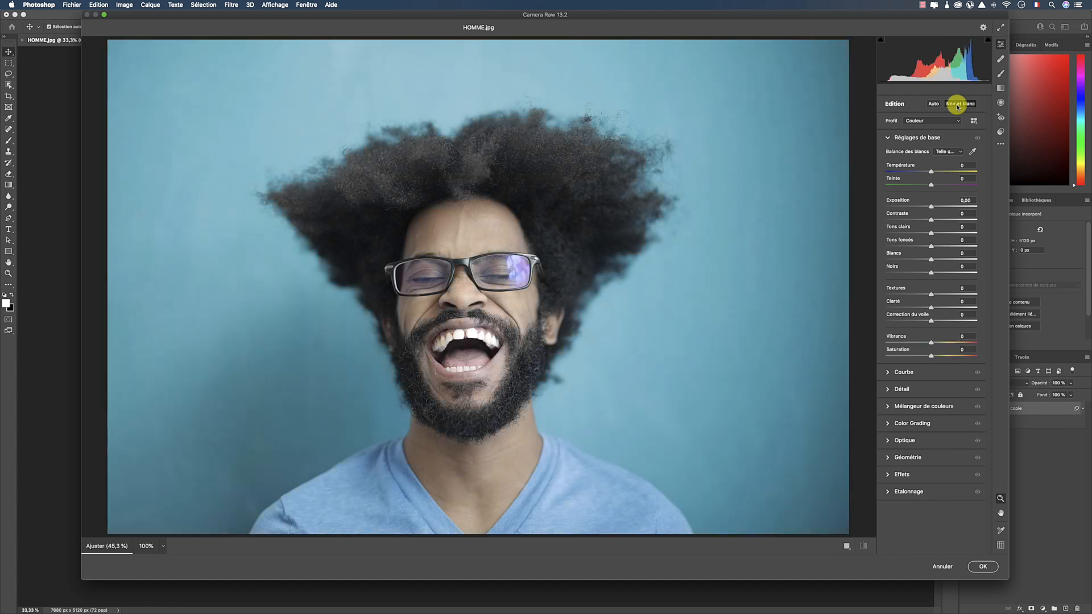
{"action": "left_click", "coordinate": [934, 104]}
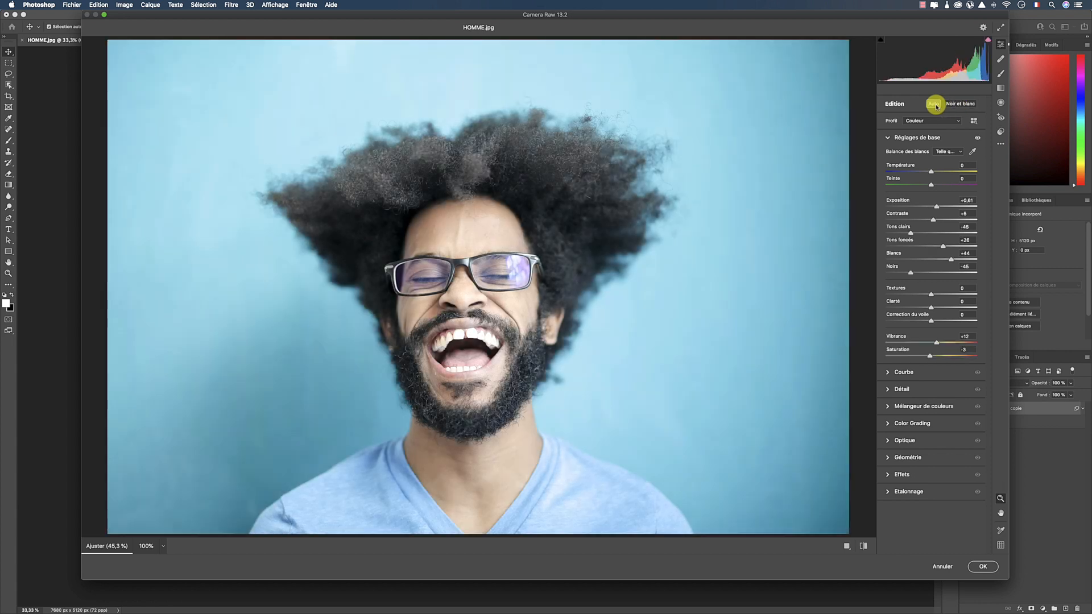
{"action": "left_click", "coordinate": [935, 105]}
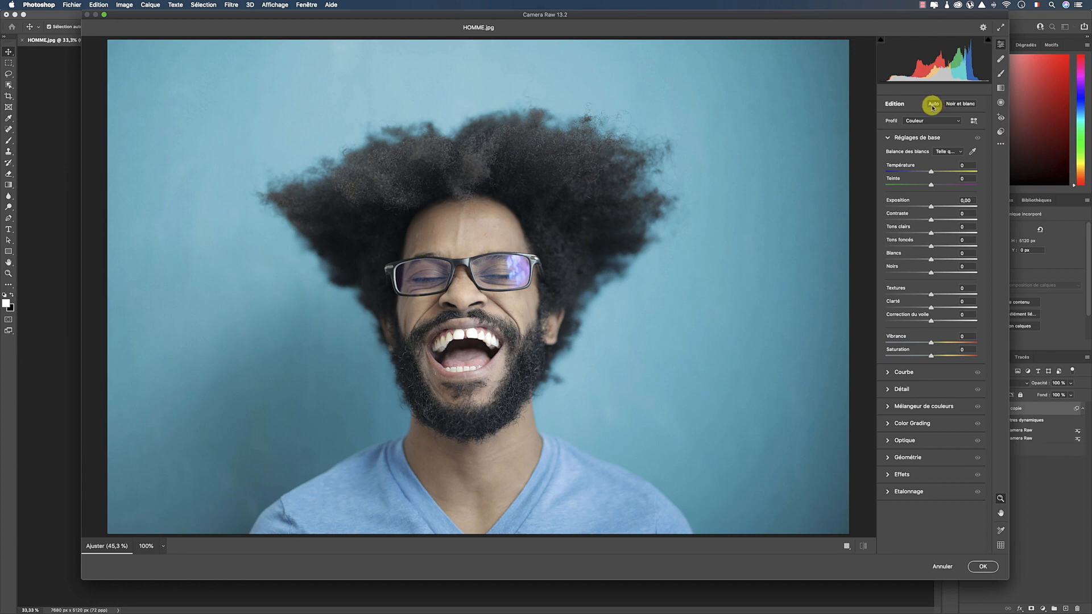
Step: Apply the automatic correction and set Textures to +42, Clarté to +50 and Correction du voile to +13
{"action": "left_click", "coordinate": [933, 106]}
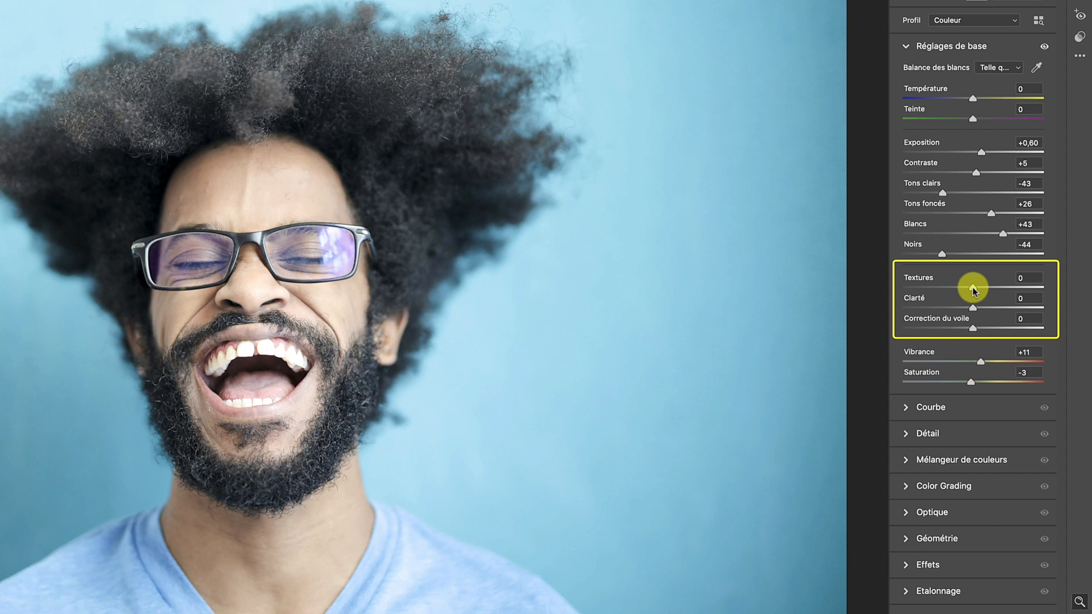
{"action": "left_click_drag", "start_coordinate": [974, 291], "coordinate": [980, 330]}
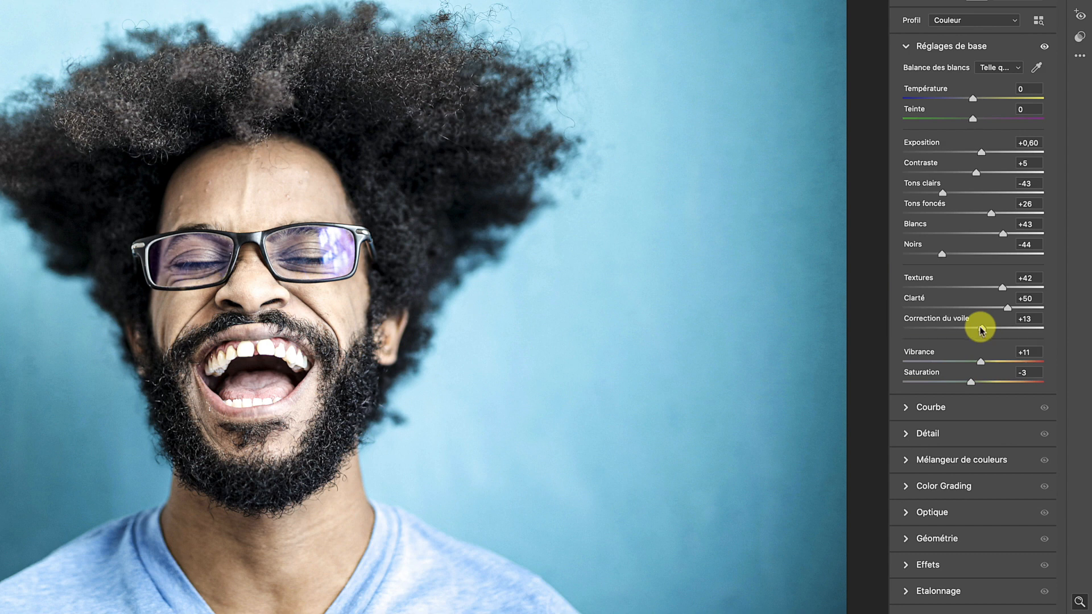
Step: Compare the portrait with and without the basic adjustments by temporarily hiding their effect
{"action": "left_click", "coordinate": [1044, 46]}
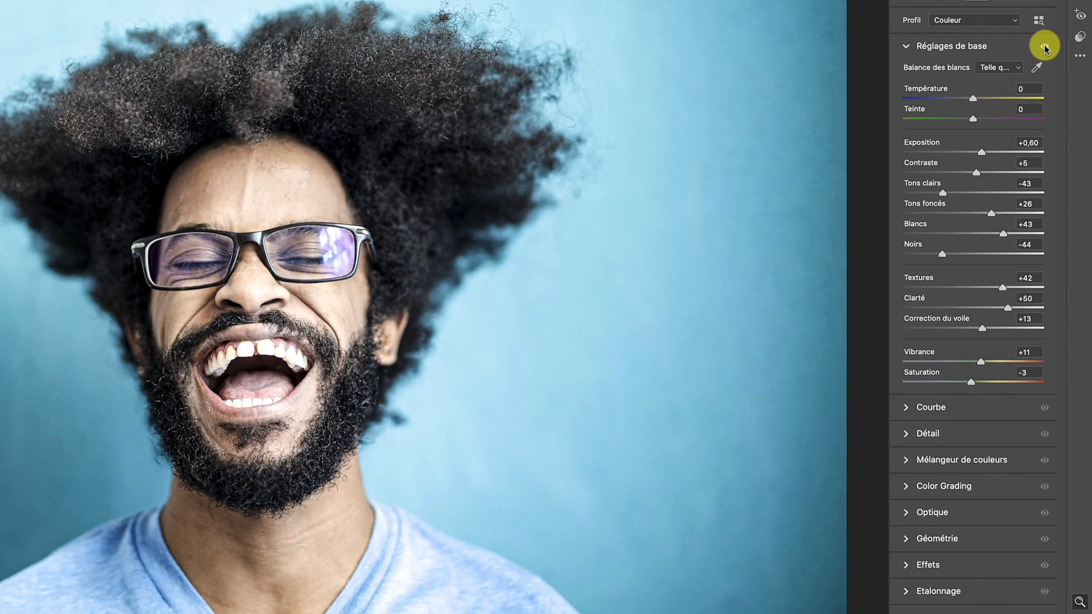
{"action": "left_click", "coordinate": [1021, 114]}
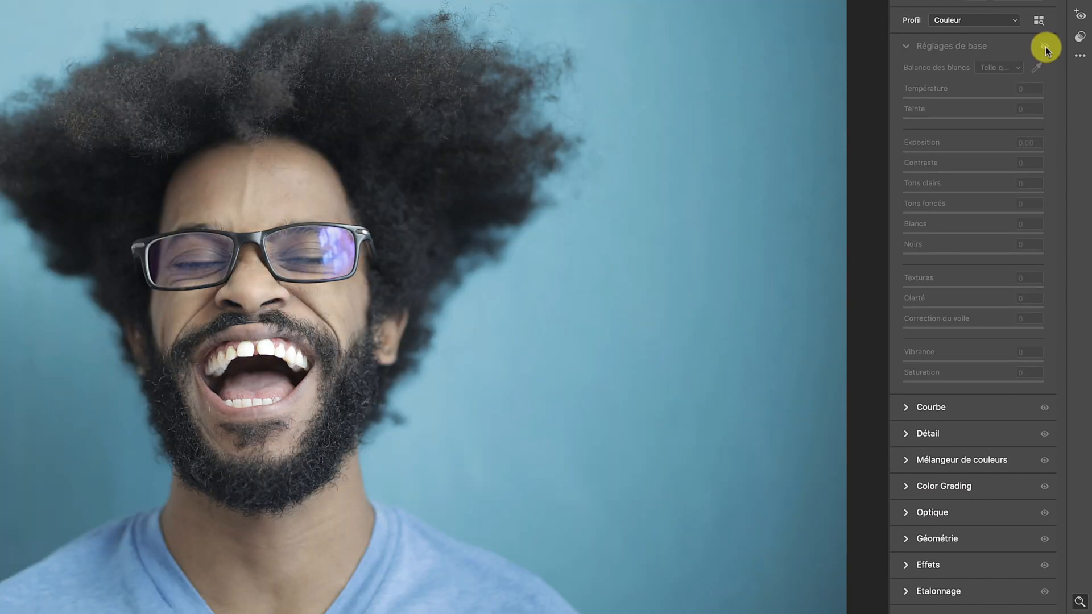
{"action": "left_click", "coordinate": [1044, 47]}
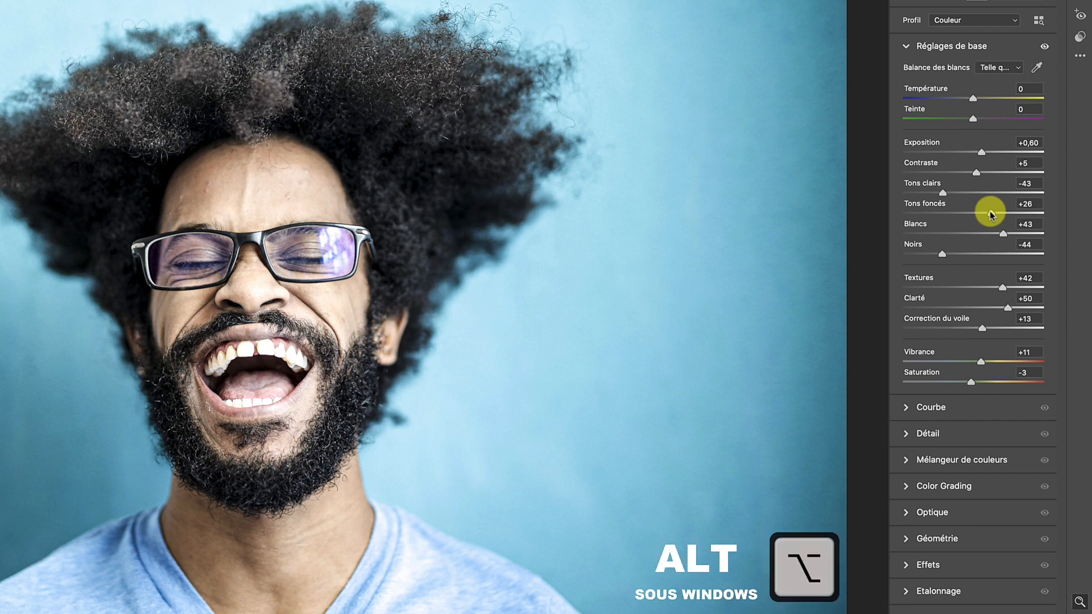
Step: Reset all Camera Raw adjustments to their original values
{"action": "key", "text": "alt"}
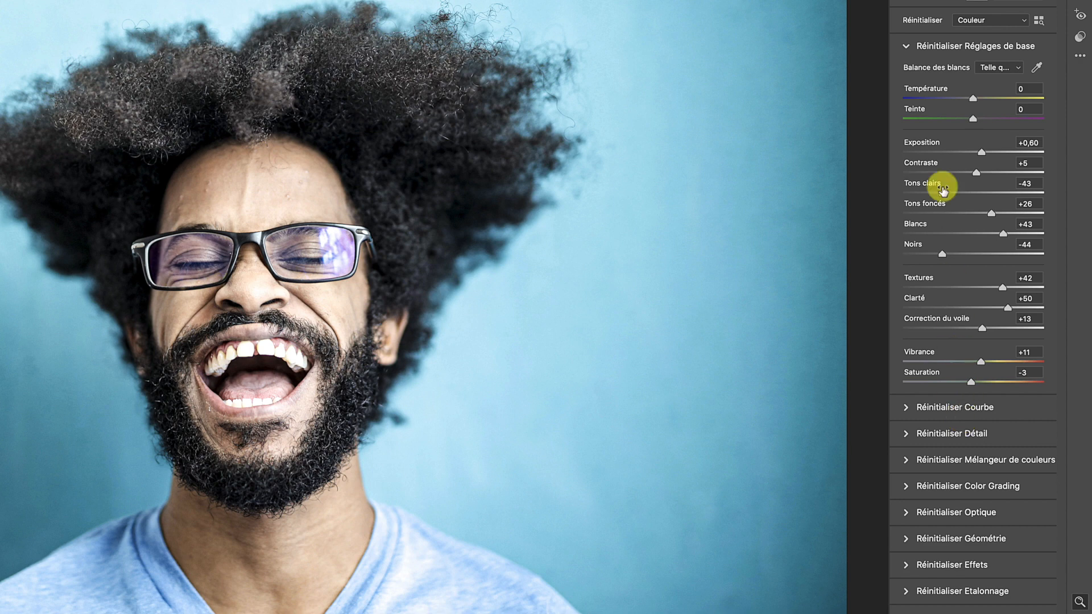
{"action": "left_click", "coordinate": [931, 50], "text": "alt"}
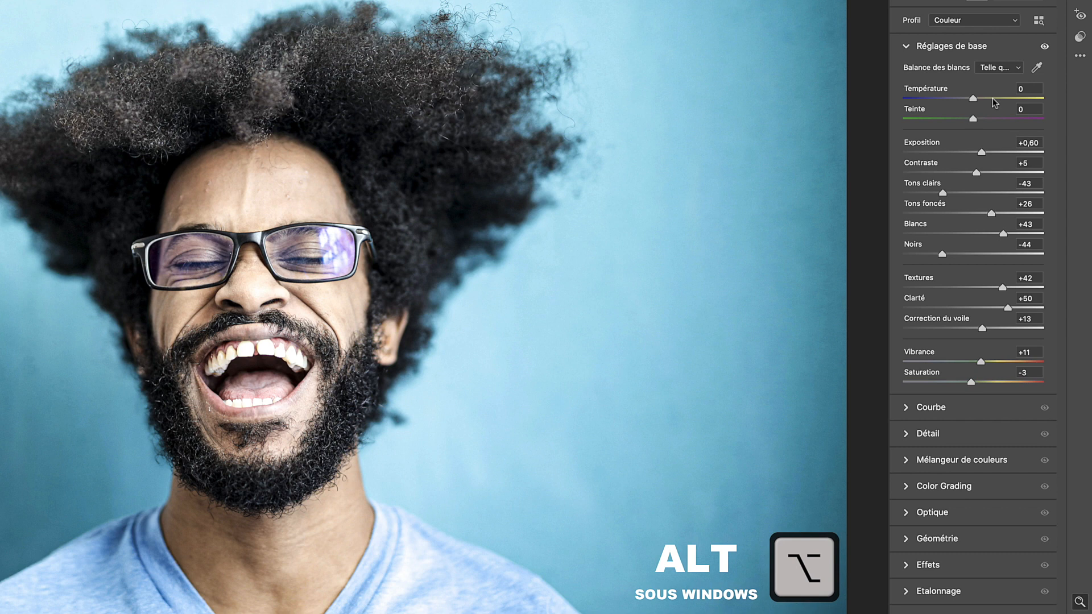
{"action": "key", "text": "alt"}
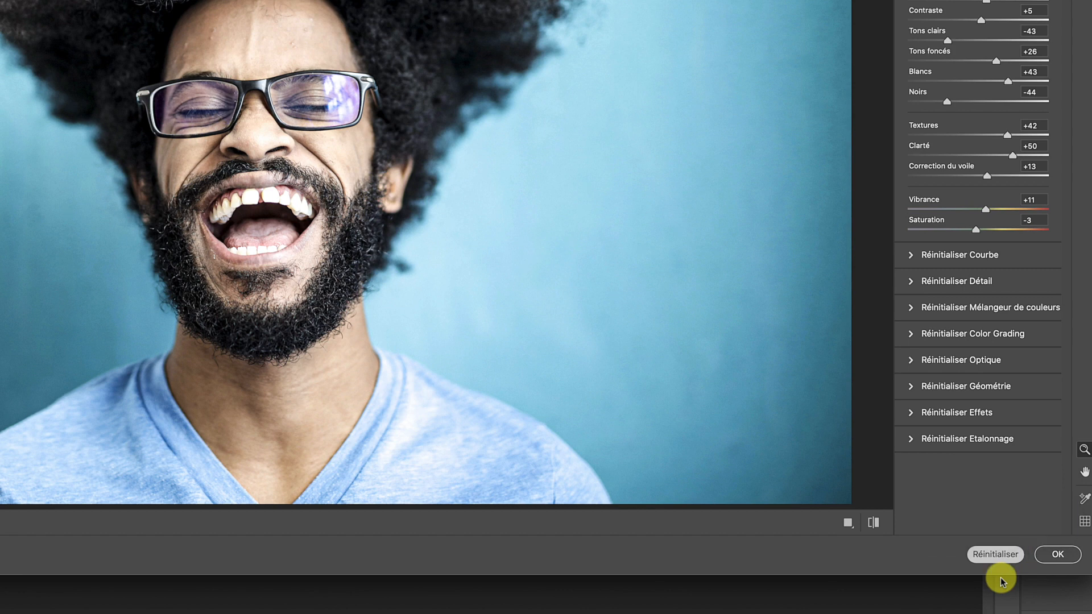
{"action": "left_click", "coordinate": [990, 556]}
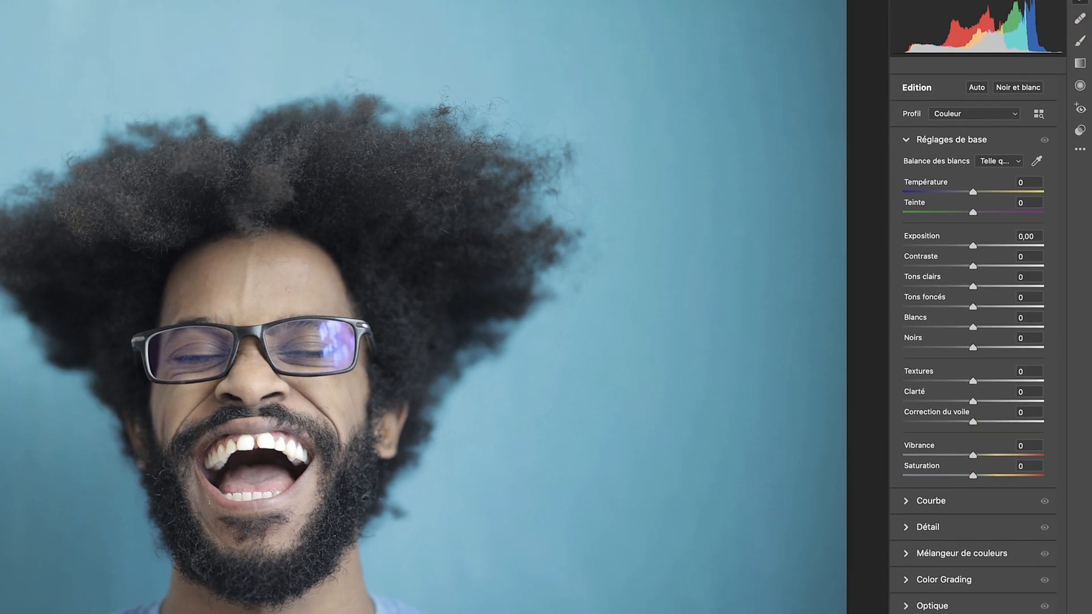
Step: Switch the profile to Monochrome and back to Couleur
{"action": "left_click", "coordinate": [1006, 114]}
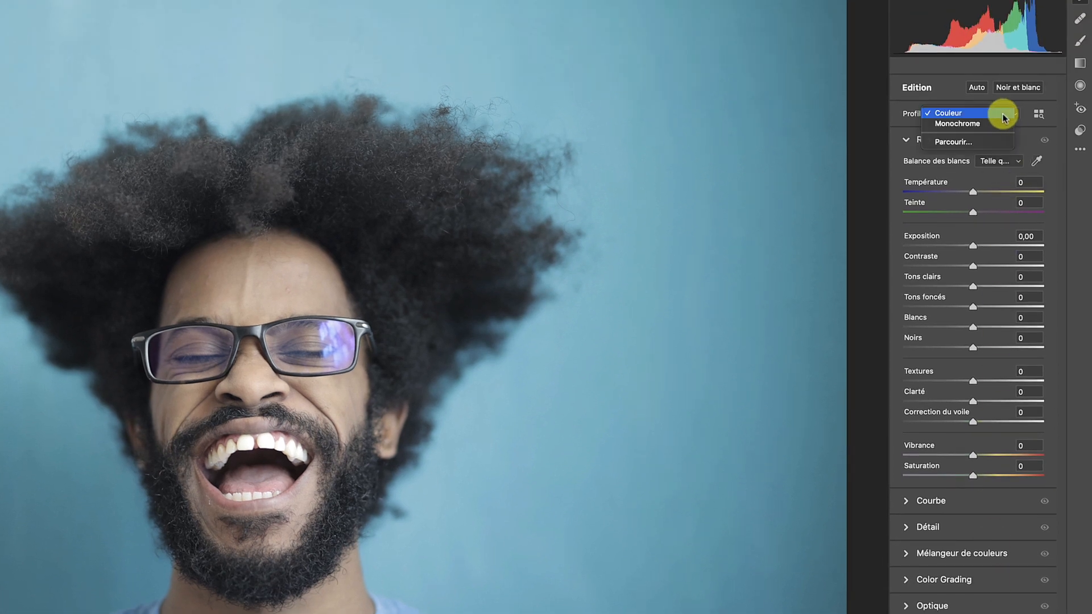
{"action": "left_click", "coordinate": [969, 124]}
{"action": "left_click", "coordinate": [982, 119]}
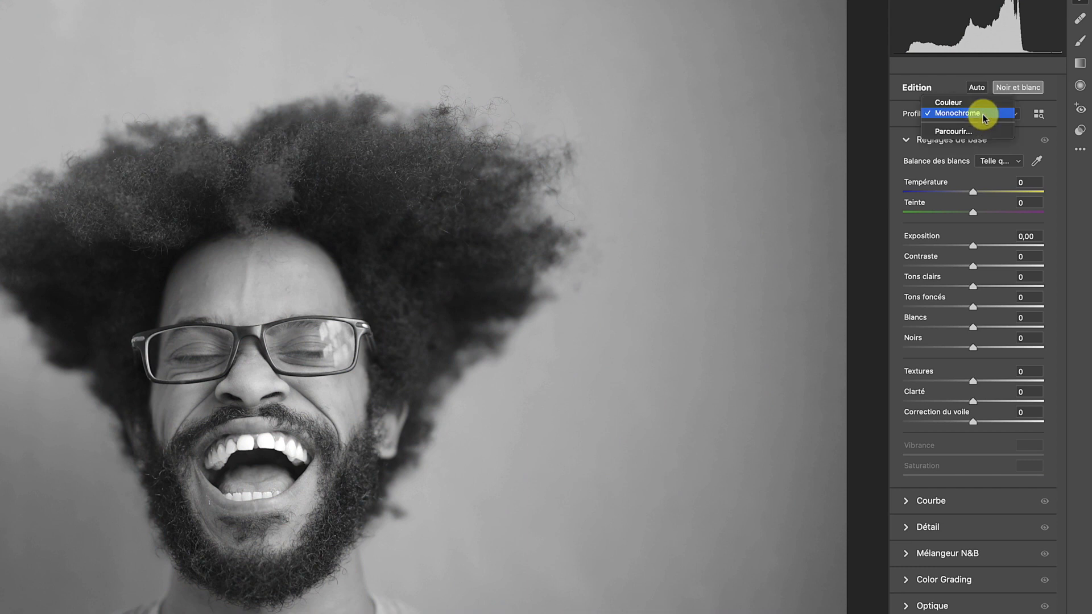
{"action": "key", "text": "v"}
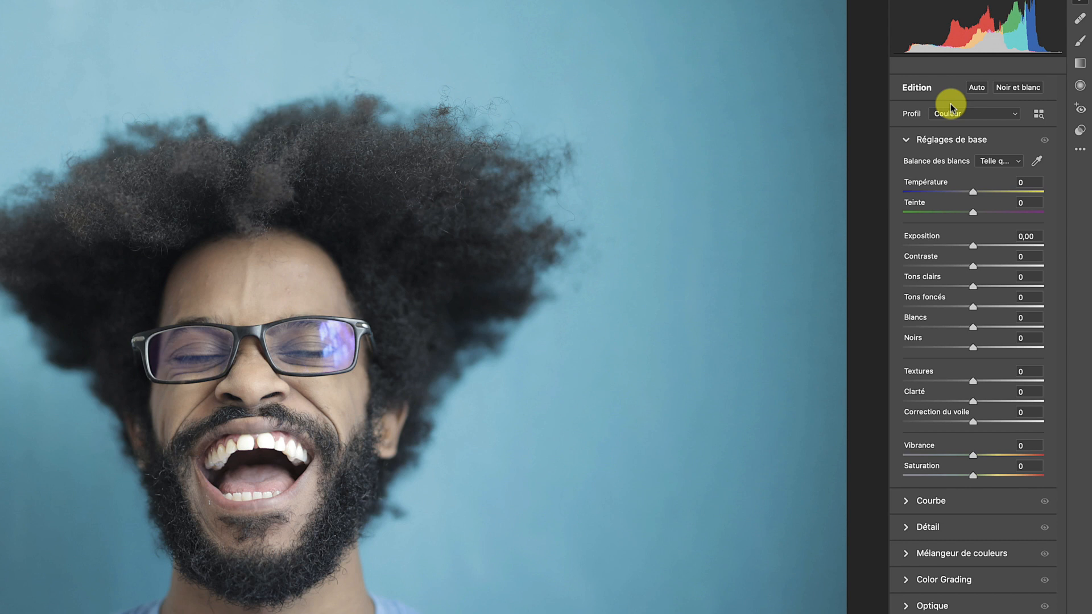
Step: Browse the Artistique, Moderne, N&B and Vintage profile collections and preview their looks on the portrait
{"action": "left_click", "coordinate": [1038, 116]}
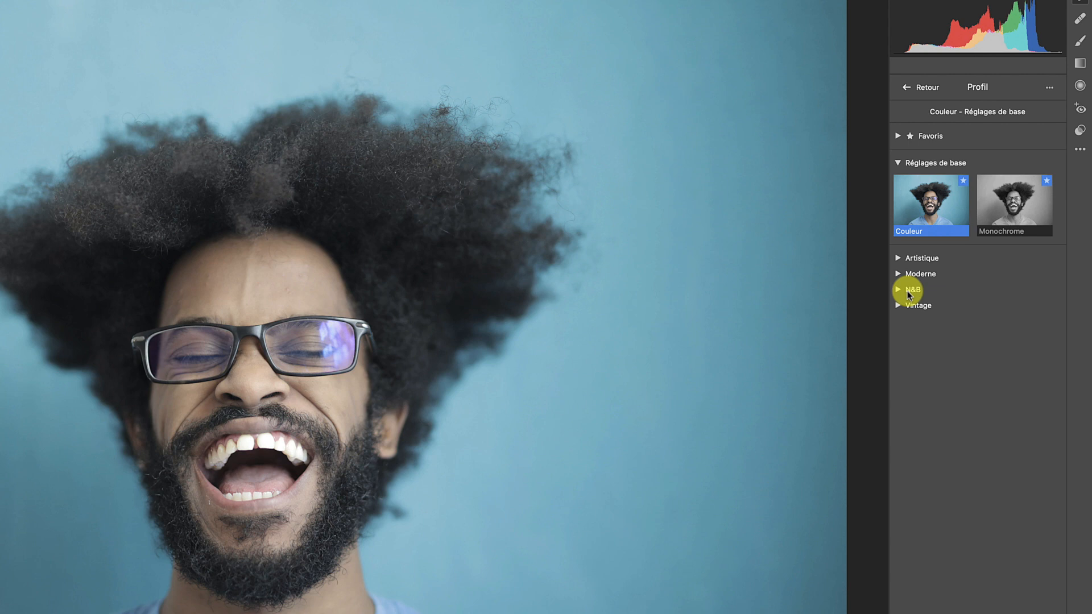
{"action": "left_click", "coordinate": [897, 258]}
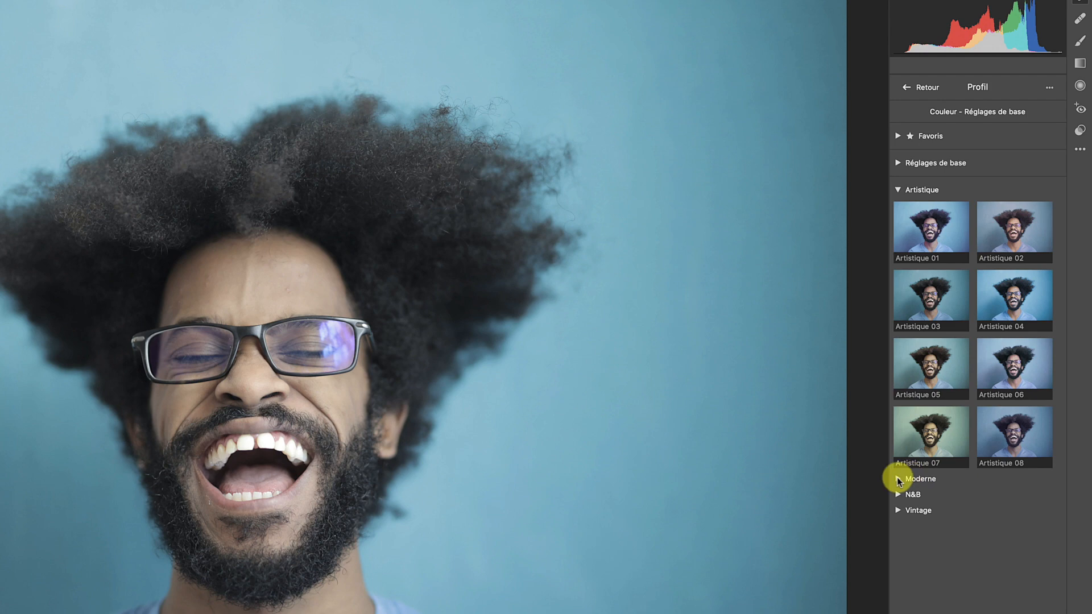
{"action": "left_click", "coordinate": [899, 479]}
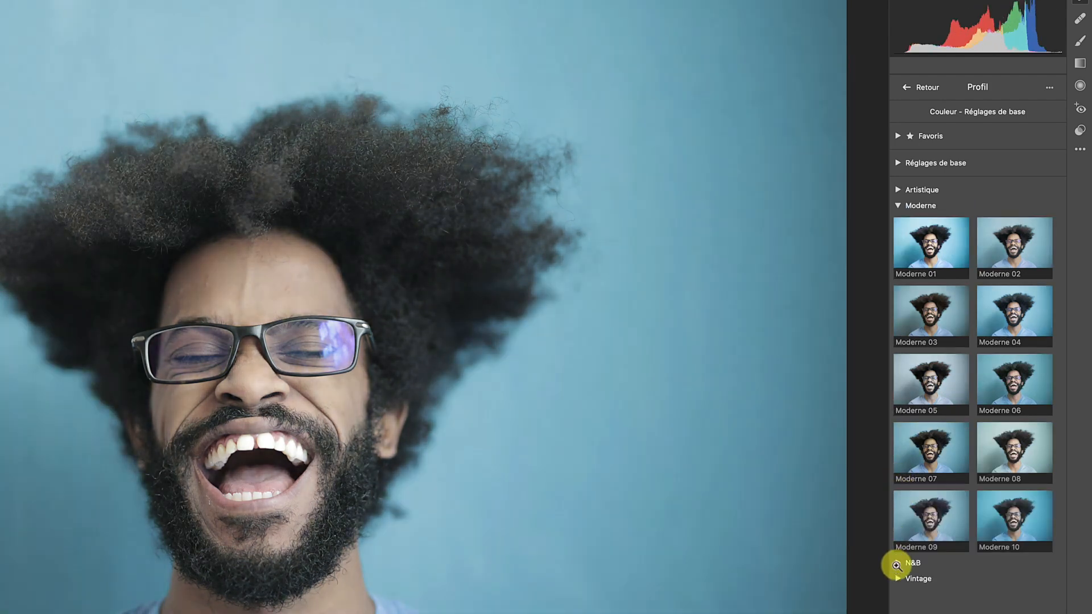
{"action": "left_click", "coordinate": [897, 563]}
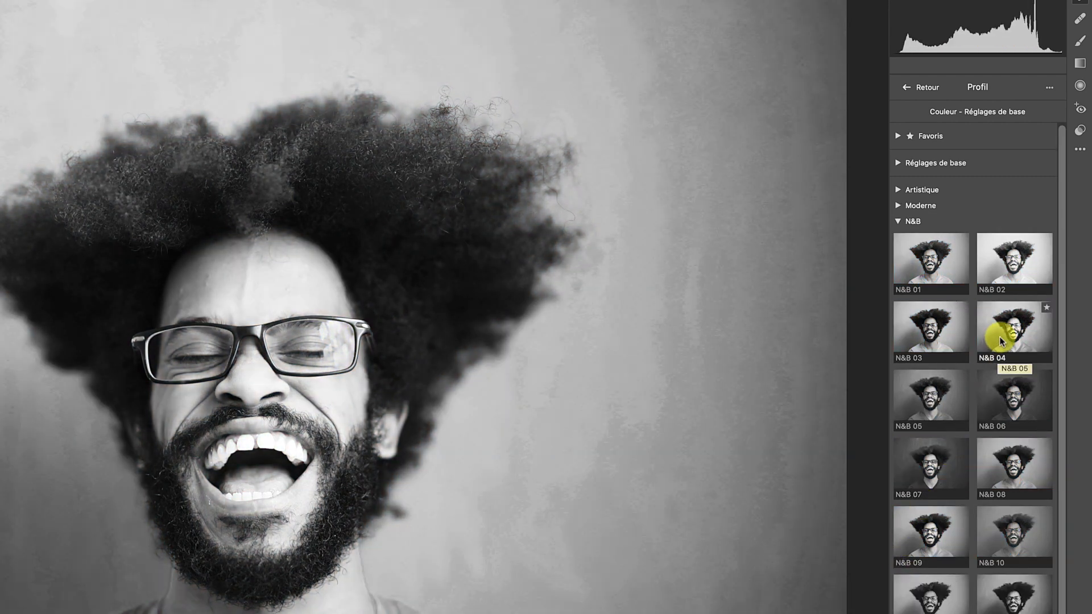
{"action": "scroll", "coordinate": [998, 337], "scroll_direction": "down", "scroll_amount": 1}
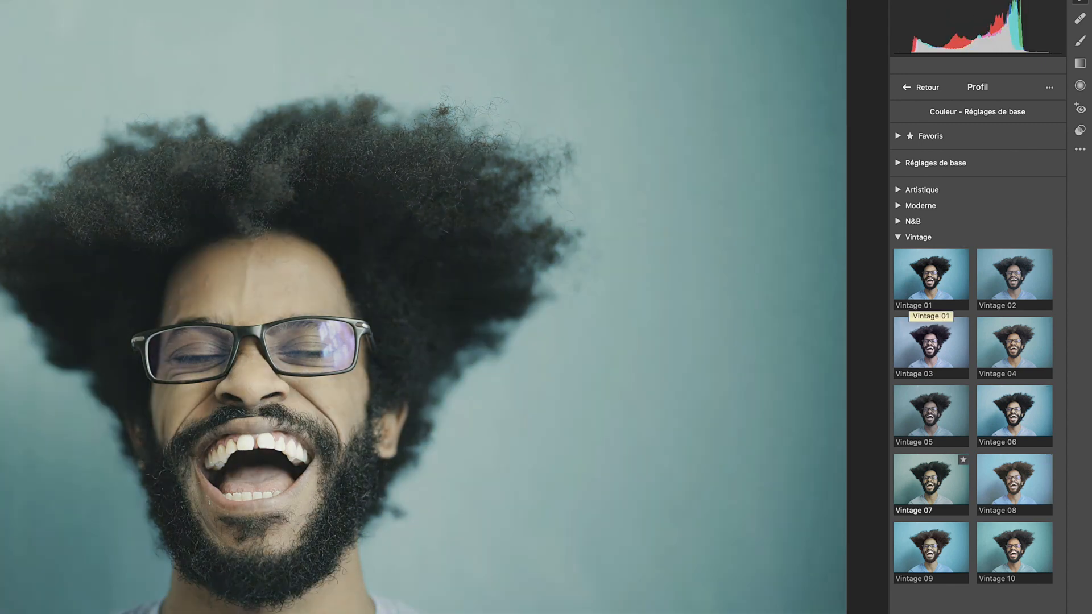
{"action": "left_click", "coordinate": [1001, 550]}
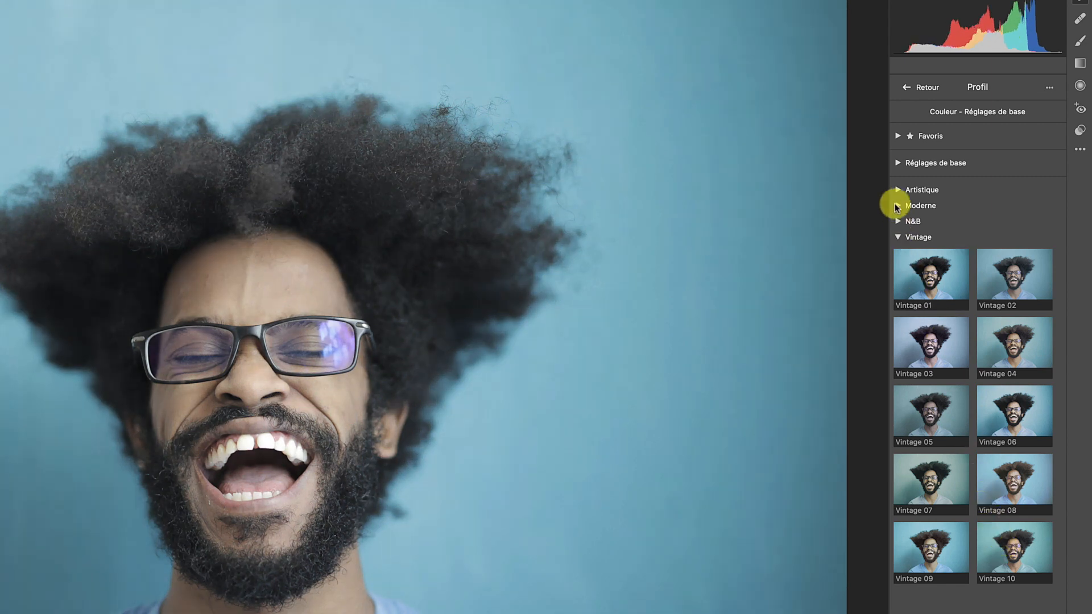
Step: Apply the Moderne 01 profile to the portrait and return to the edit settings
{"action": "left_click", "coordinate": [898, 206]}
{"action": "left_click", "coordinate": [914, 245]}
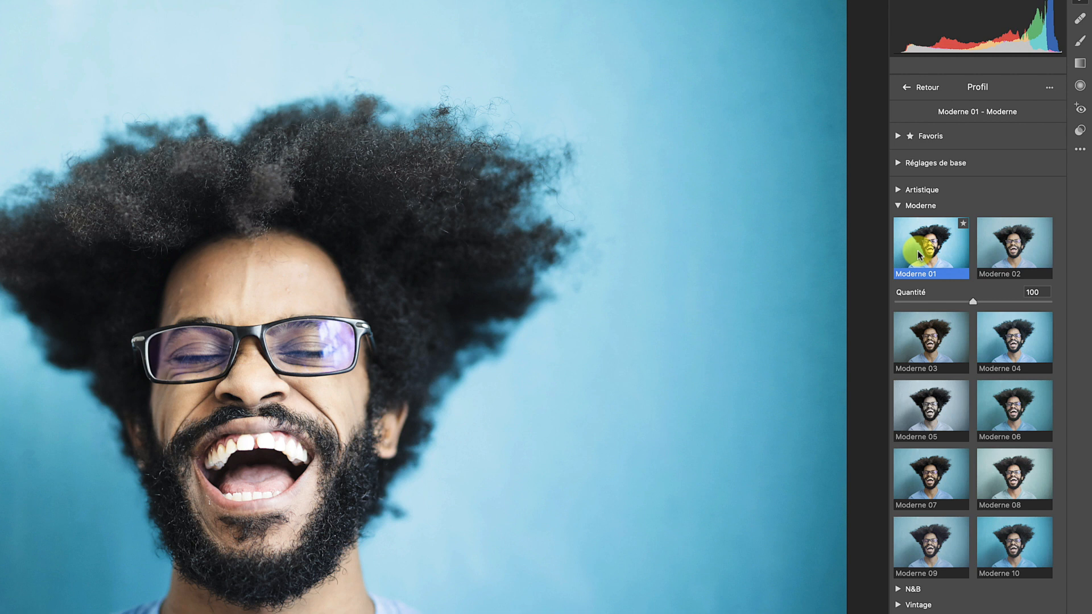
{"action": "left_click", "coordinate": [907, 86]}
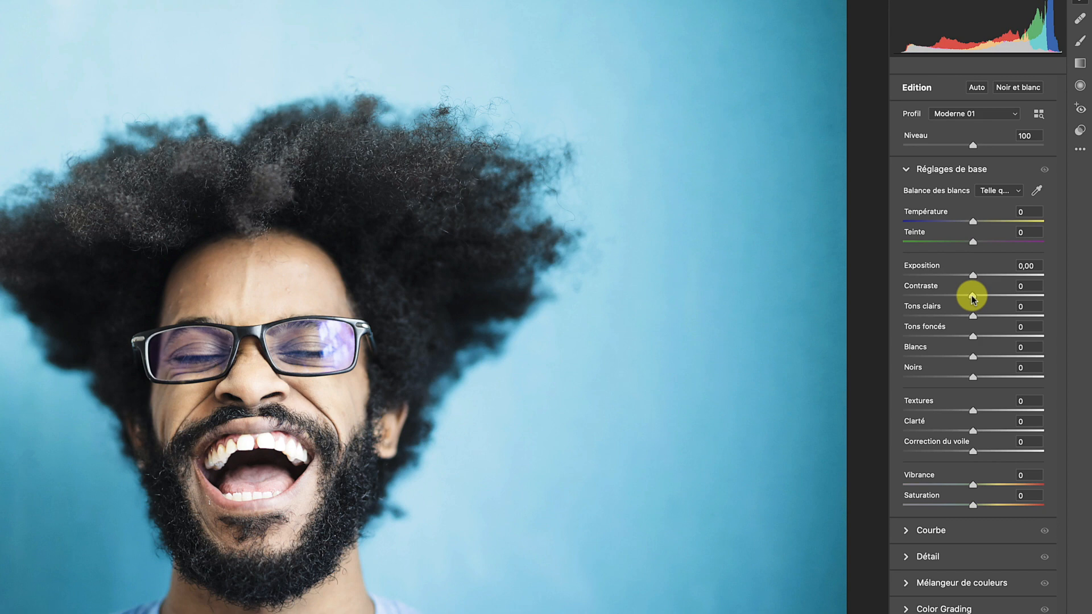
Step: Set Contraste to -38, Tons clairs to -21 and Tons foncés to +8, and reset Blancs and Noirs after trying them
{"action": "left_click_drag", "start_coordinate": [972, 297], "coordinate": [945, 381]}
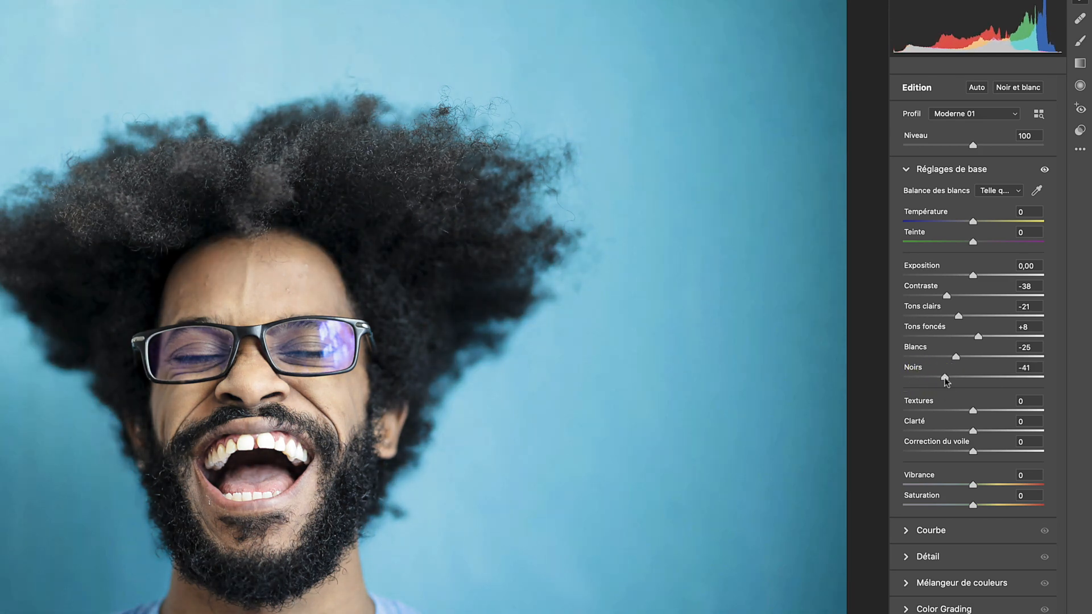
{"action": "double_click", "coordinate": [945, 380]}
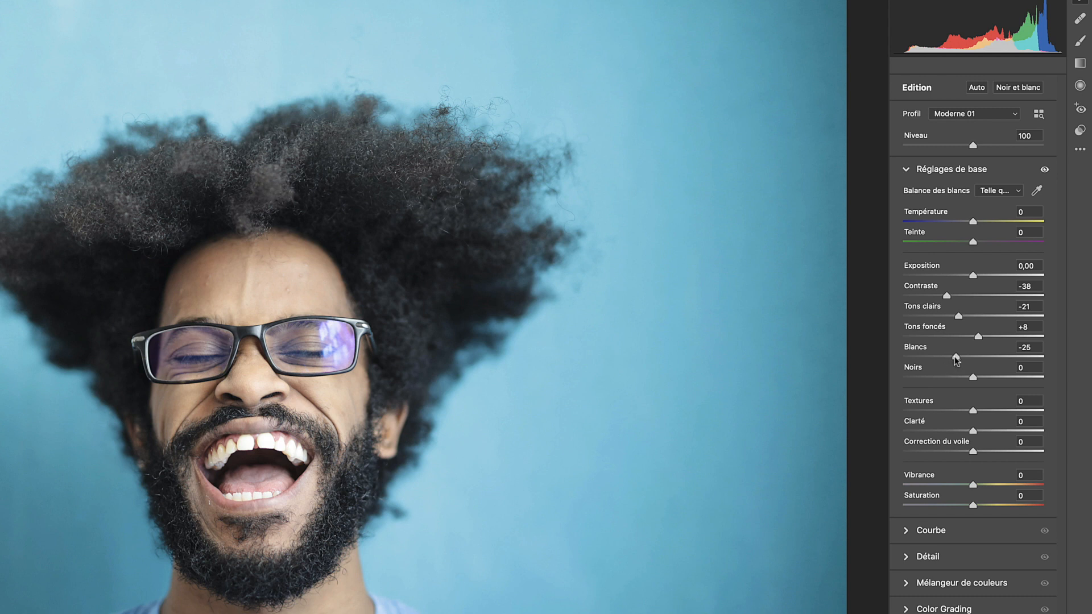
{"action": "double_click", "coordinate": [956, 358]}
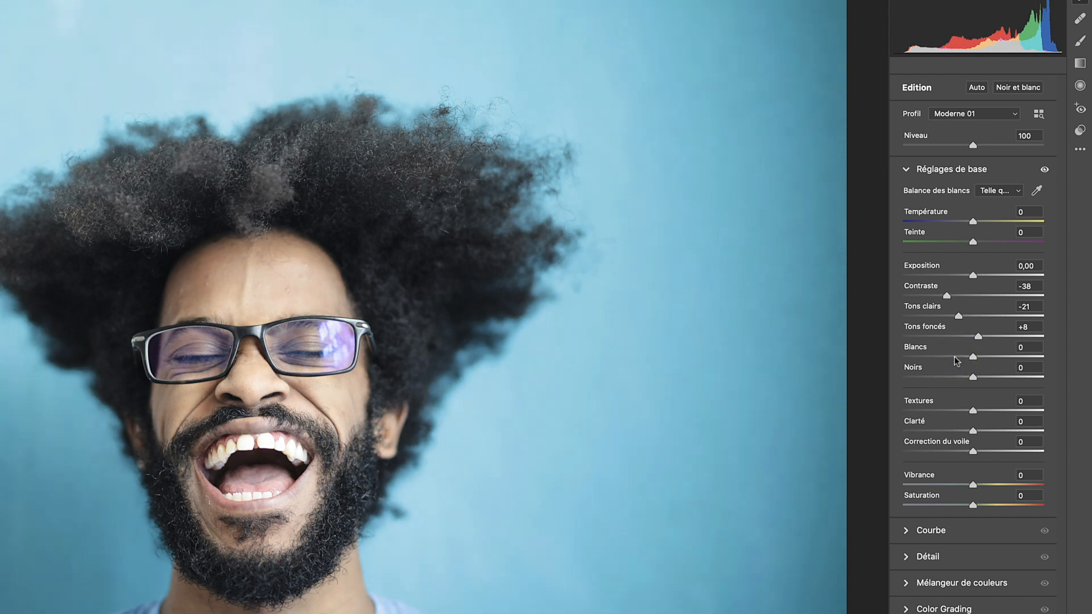
Step: Reset Tons foncés to 0 and restore all Camera Raw settings of the portrait to their initial state
{"action": "double_click", "coordinate": [978, 336]}
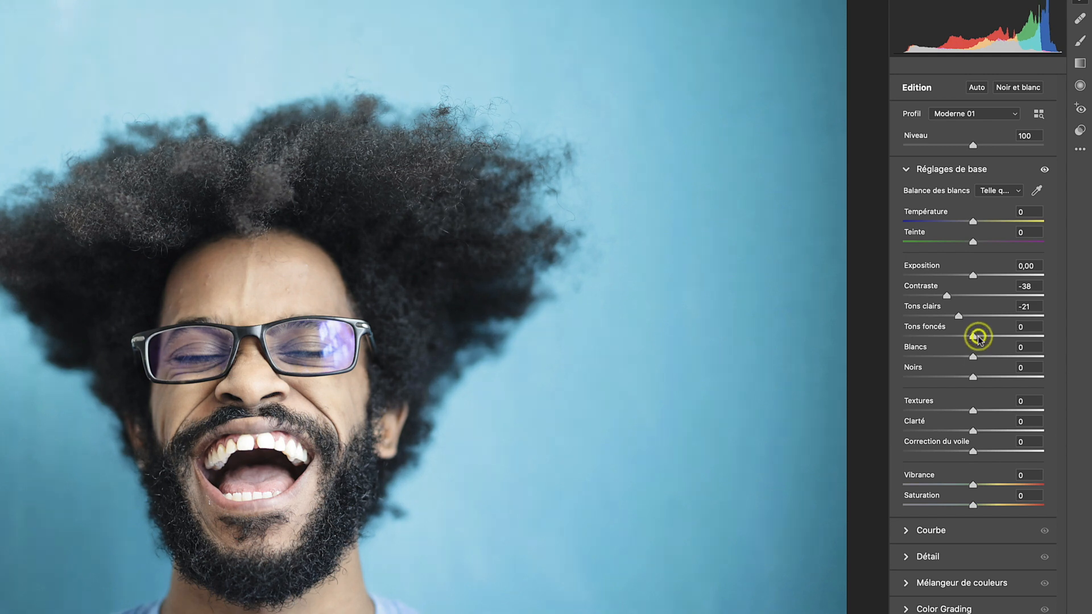
{"action": "left_click", "coordinate": [979, 339]}
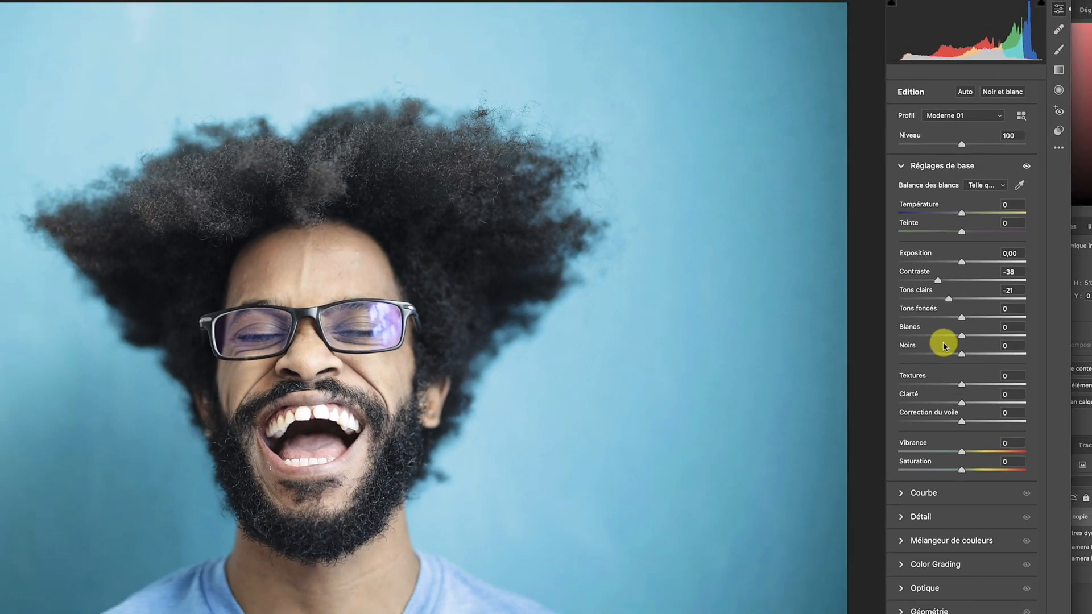
{"action": "key", "text": "alt"}
{"action": "left_click", "coordinate": [929, 567], "text": "alt"}
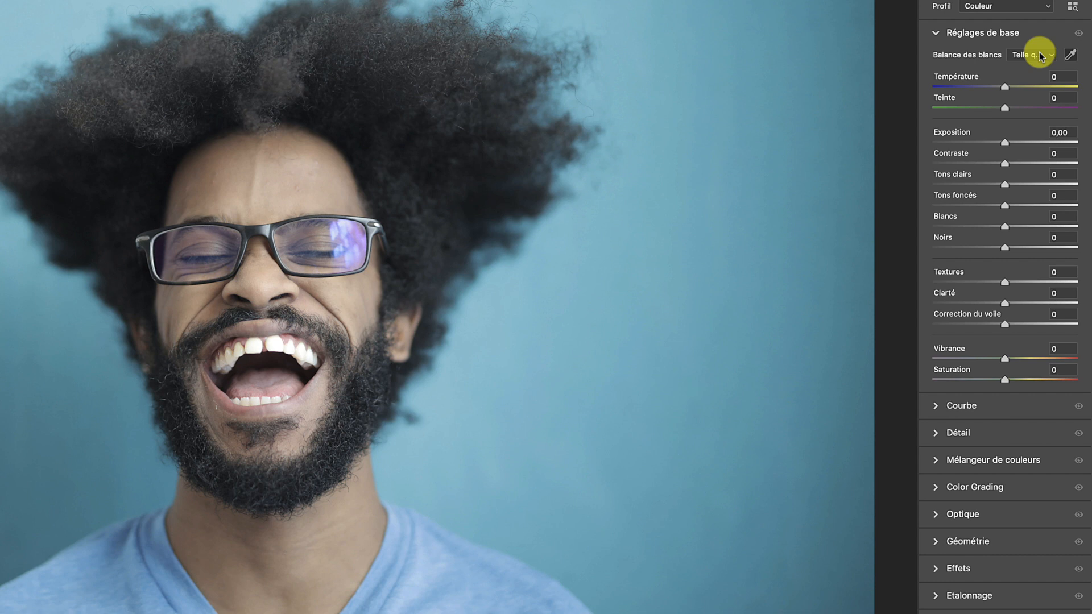
Step: Try the Auto white balance on the portrait and return Balance des blancs to Telle quelle
{"action": "left_click", "coordinate": [1039, 55]}
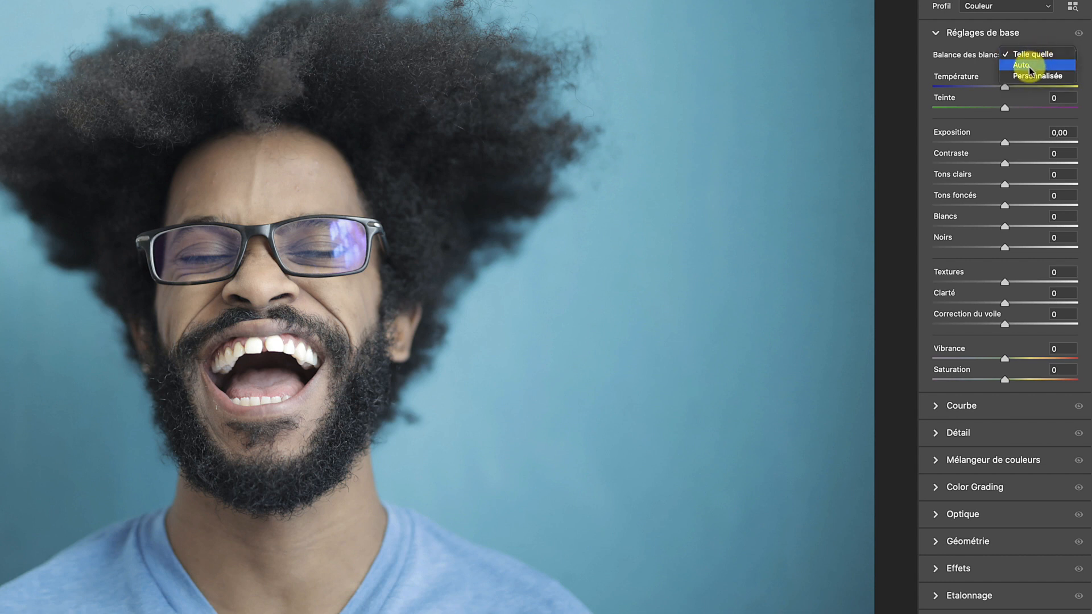
{"action": "left_click", "coordinate": [1024, 64]}
{"action": "left_click", "coordinate": [1038, 55]}
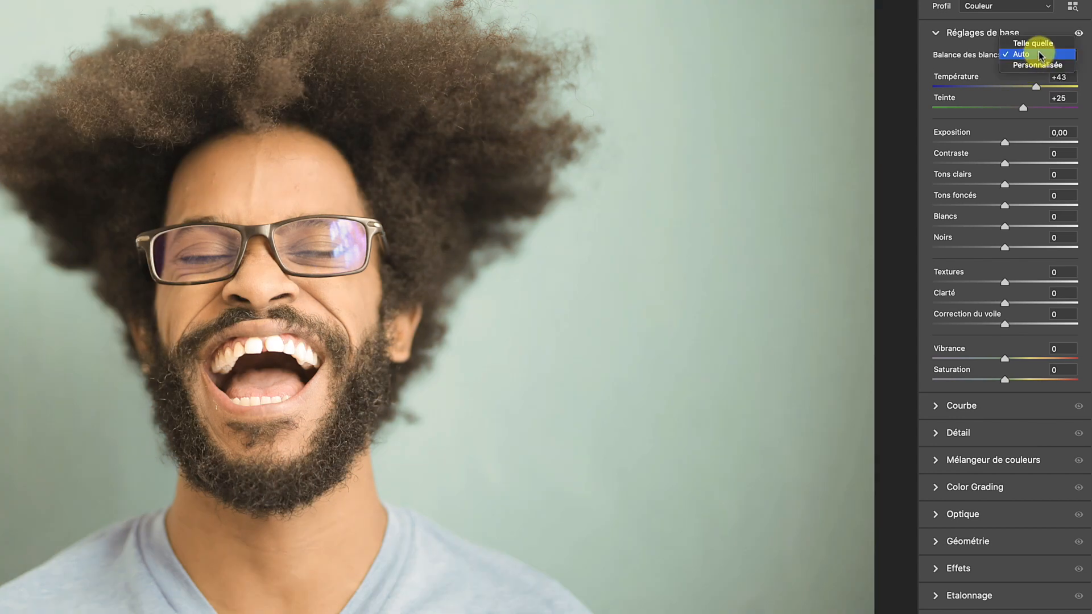
{"action": "left_click", "coordinate": [1033, 44]}
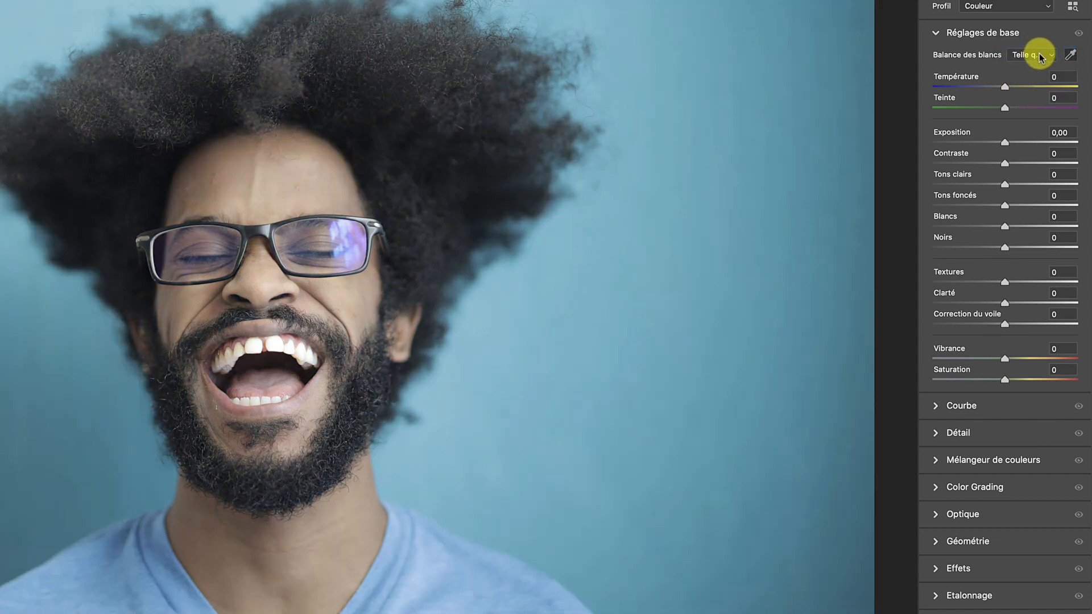
{"action": "left_click", "coordinate": [1050, 53]}
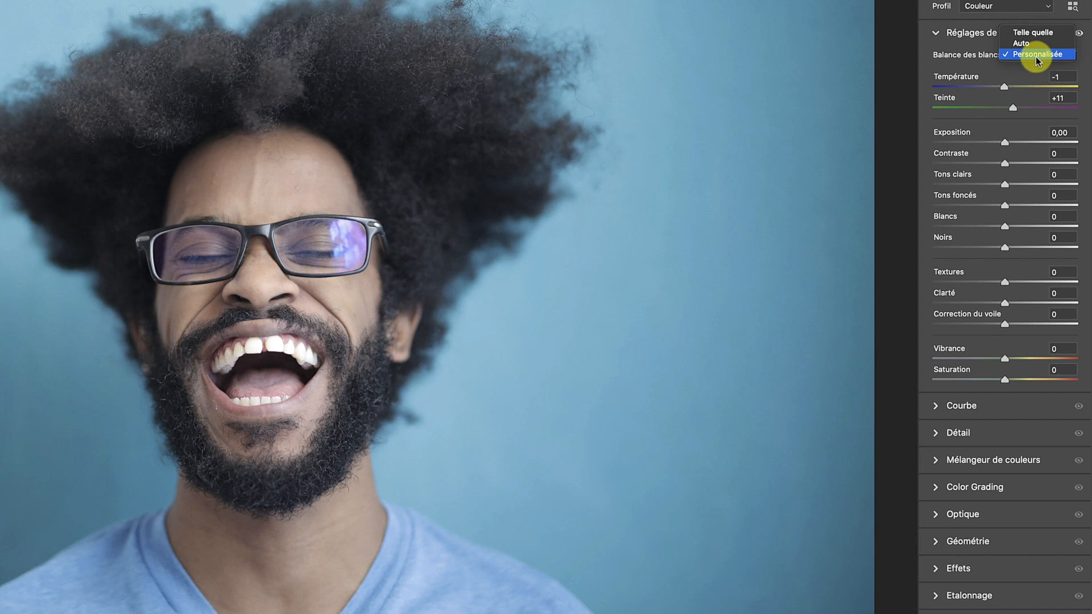
{"action": "left_click", "coordinate": [1035, 56]}
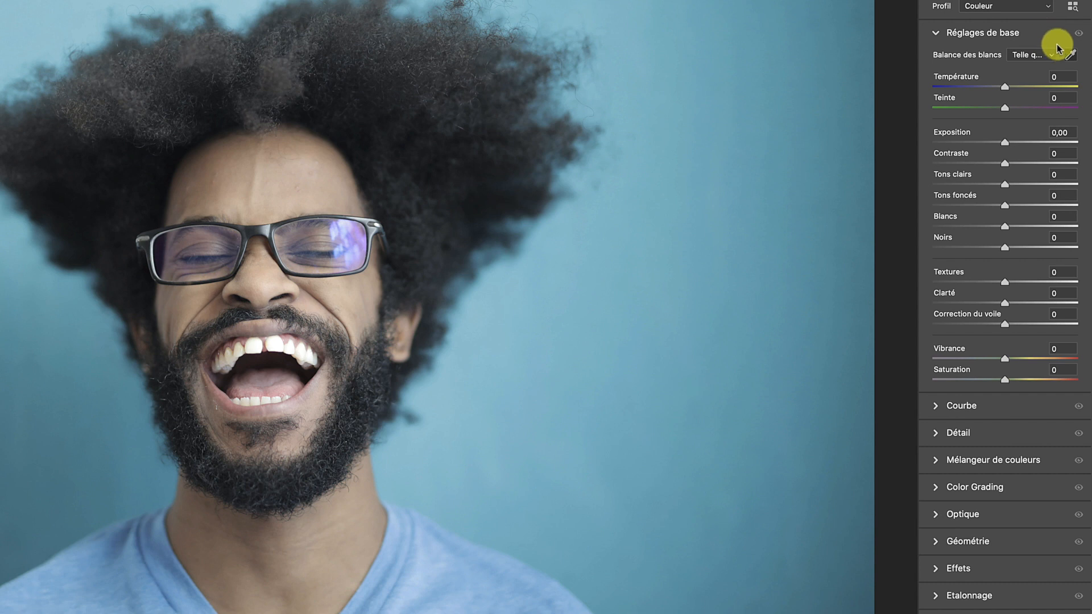
Step: Sample the white balance from the man's lower teeth with the eyedropper, and restore Balance des blancs to Telle quelle
{"action": "left_click", "coordinate": [1061, 58]}
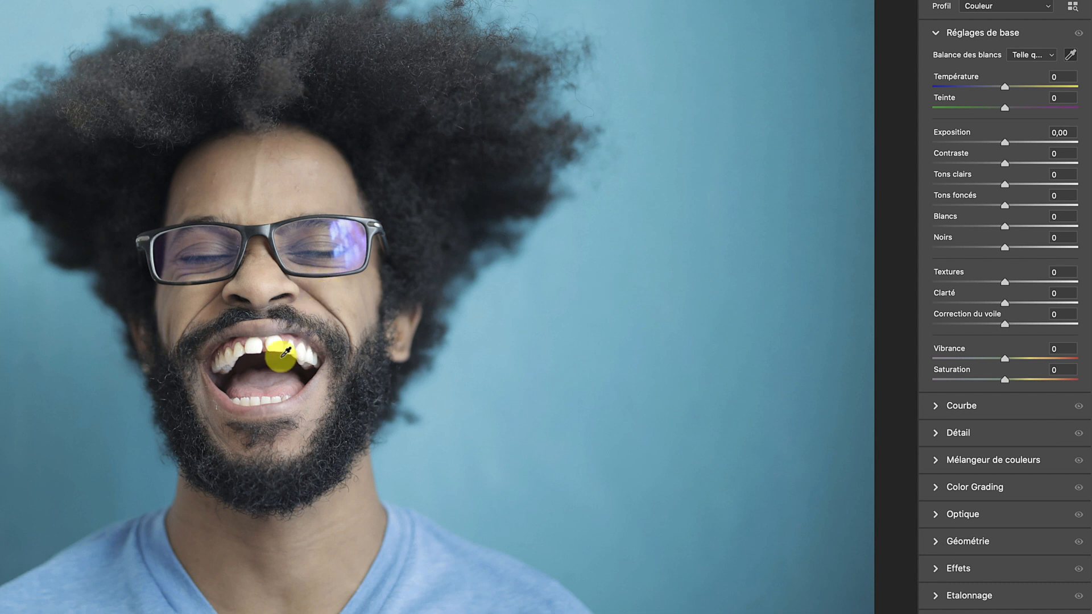
{"action": "left_click", "coordinate": [256, 400]}
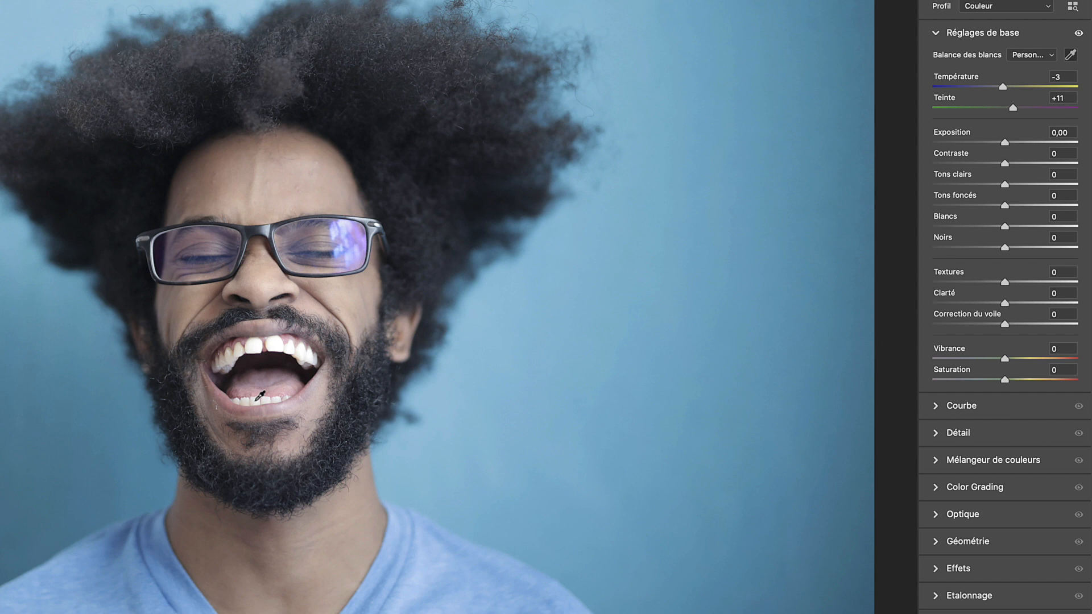
{"action": "left_click", "coordinate": [255, 400]}
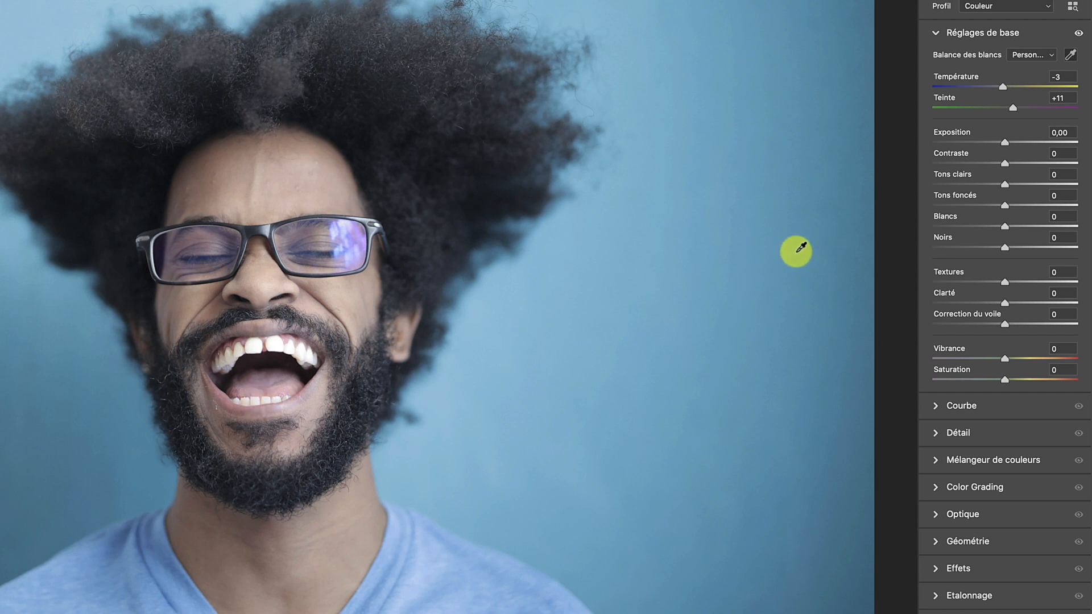
{"action": "left_click", "coordinate": [1031, 55]}
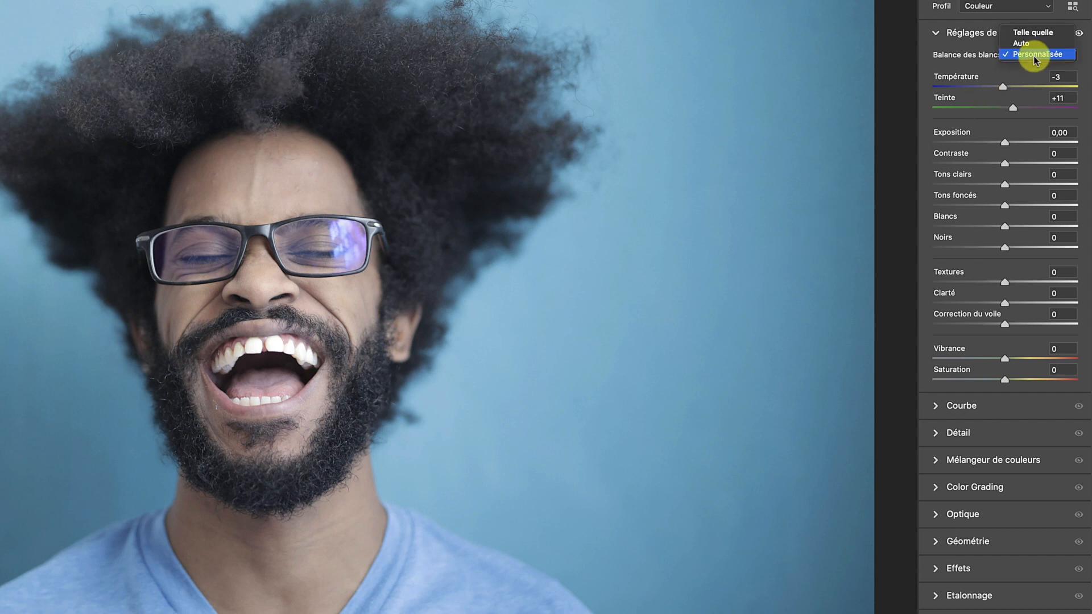
{"action": "left_click", "coordinate": [1034, 32]}
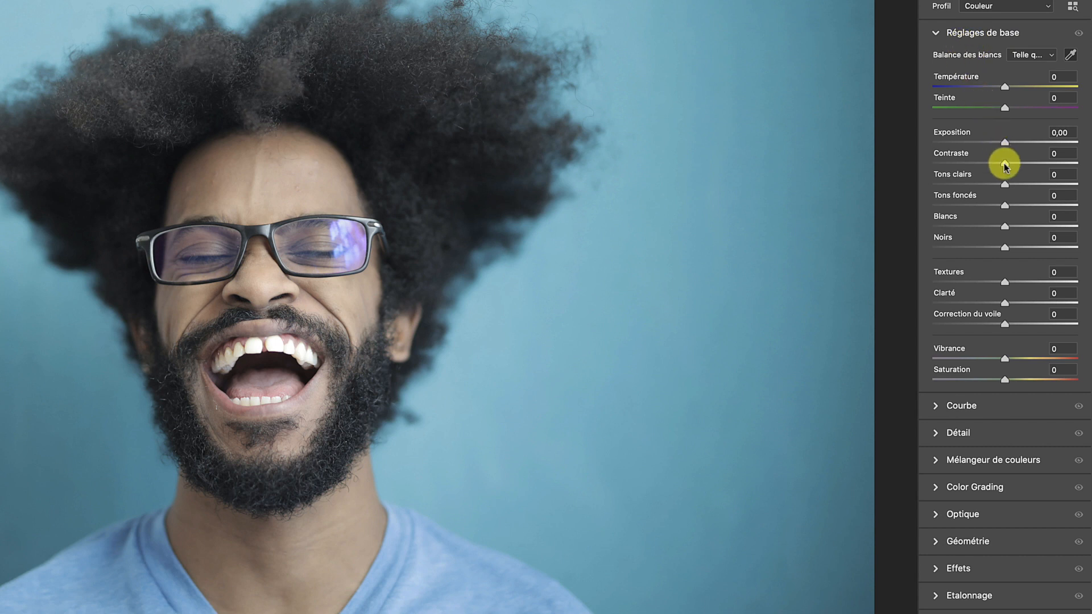
Step: Set Contraste to +29, Tons clairs to +17, Tons foncés to +48, Blancs to +29 and Noirs to +2
{"action": "left_click_drag", "start_coordinate": [1005, 165], "coordinate": [1026, 165]}
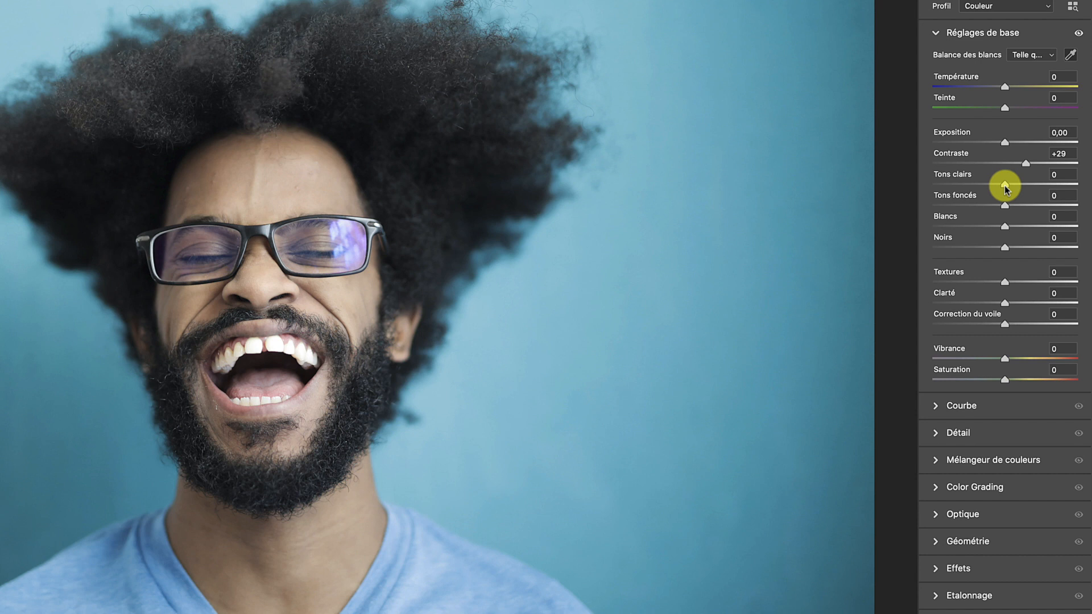
{"action": "left_click_drag", "start_coordinate": [1005, 187], "coordinate": [1016, 188]}
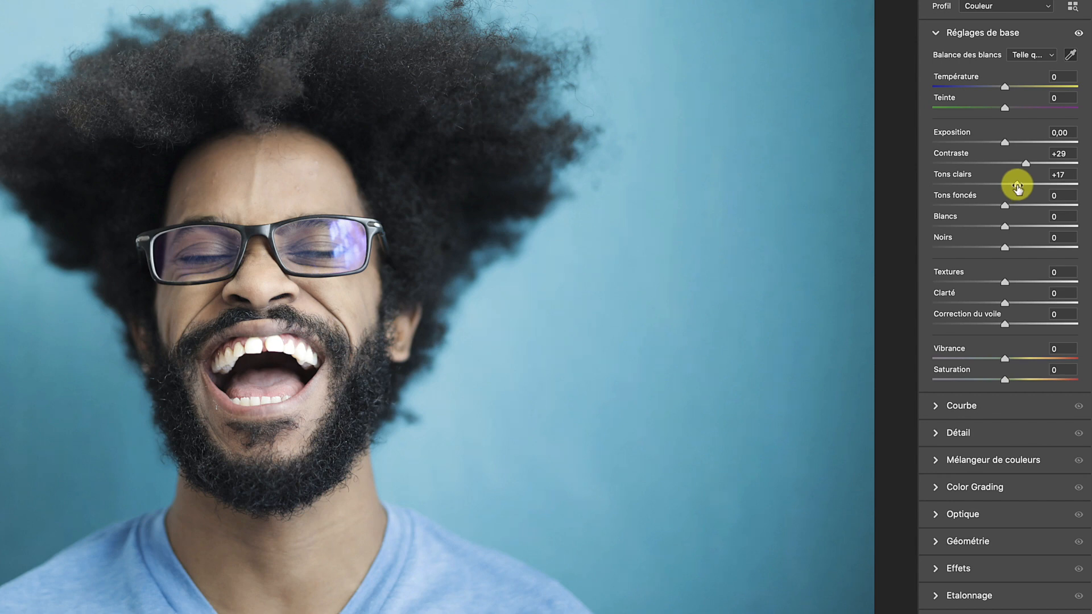
{"action": "left_click_drag", "start_coordinate": [1004, 206], "coordinate": [1039, 209]}
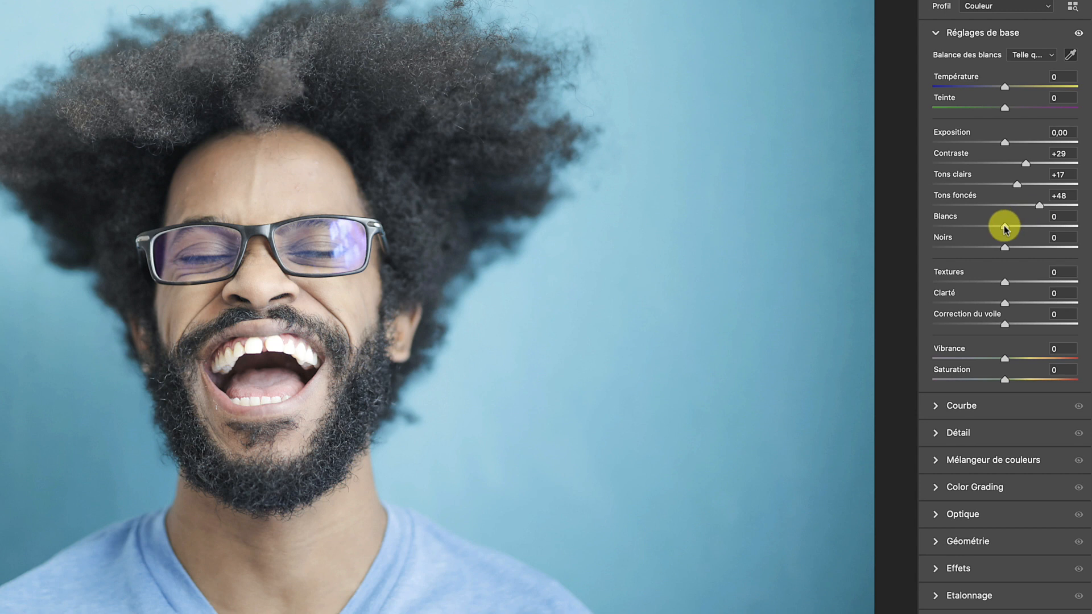
{"action": "left_click_drag", "start_coordinate": [1005, 227], "coordinate": [1025, 227]}
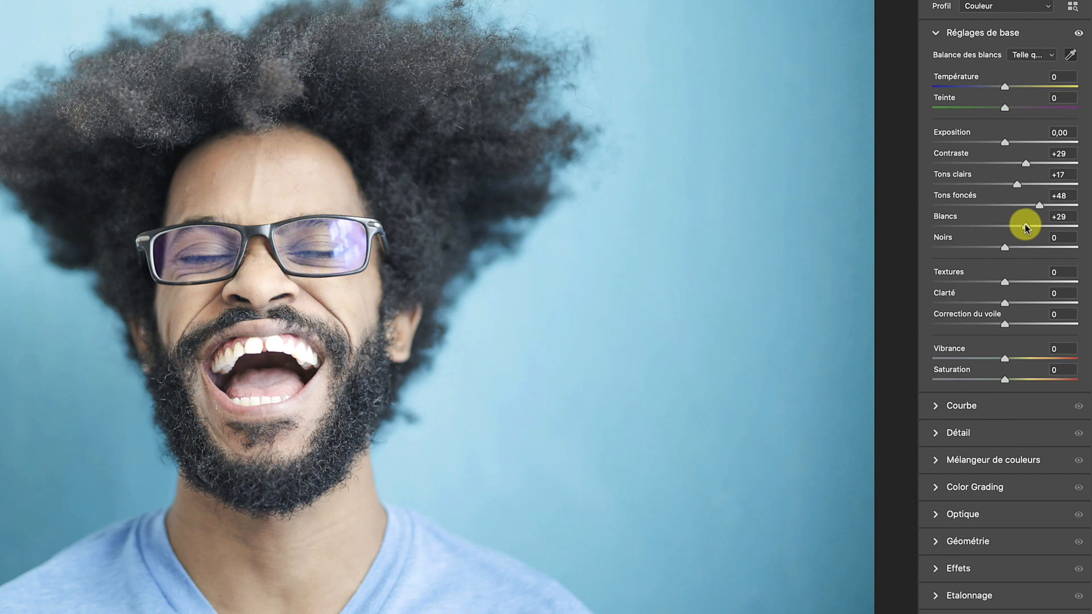
{"action": "left_click_drag", "start_coordinate": [1004, 247], "coordinate": [1006, 249]}
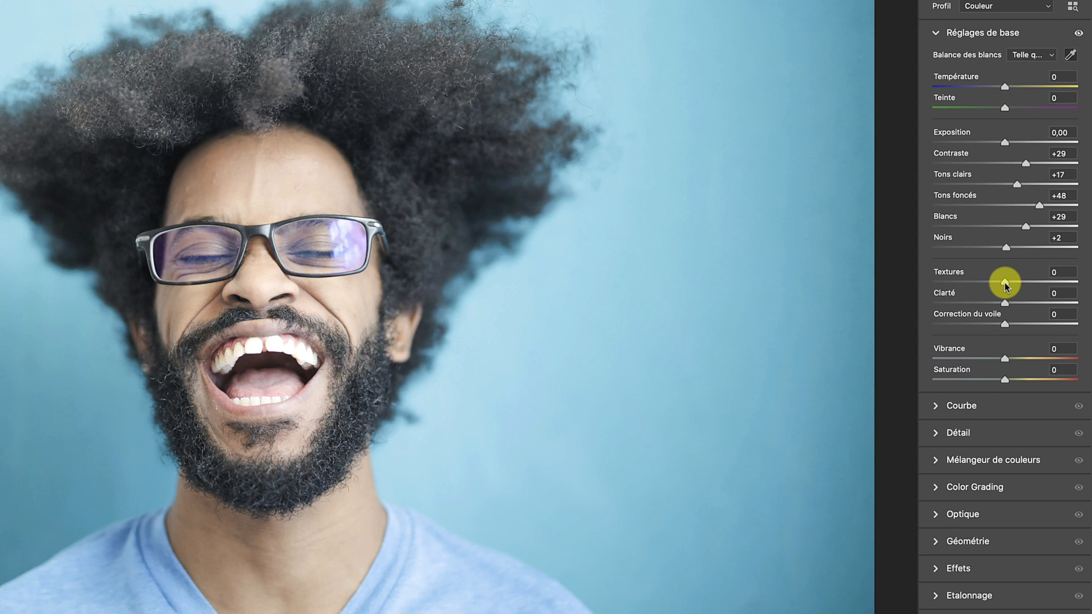
Step: Set Textures to +11, Clarté to +45, Correction du voile to +10 and Vibrance to +19, and collapse the basic adjustments
{"action": "left_click_drag", "start_coordinate": [1004, 282], "coordinate": [1014, 287]}
{"action": "left_click_drag", "start_coordinate": [1004, 302], "coordinate": [1013, 327]}
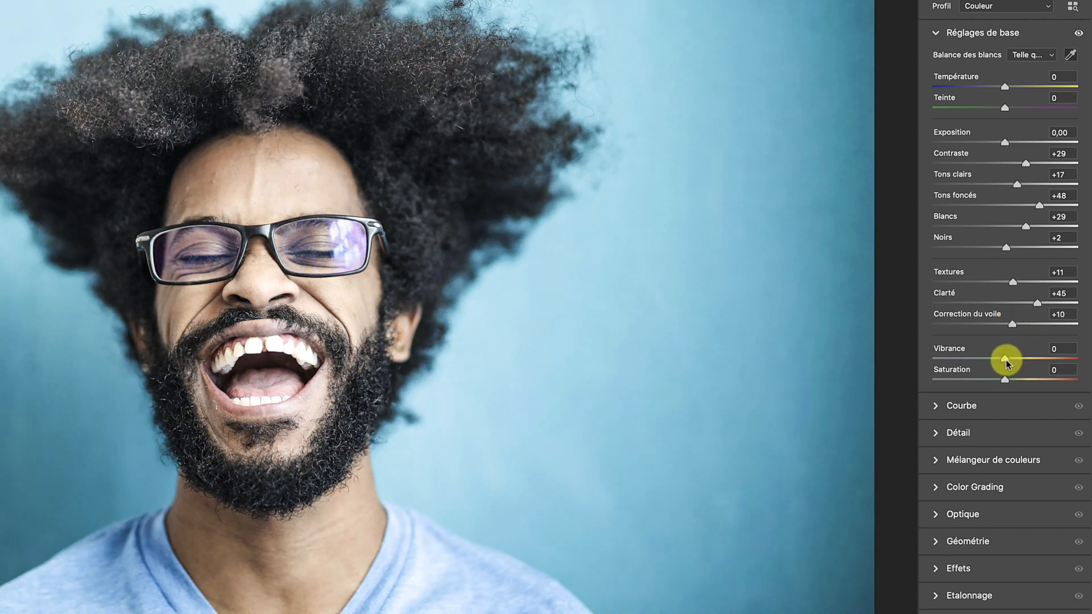
{"action": "left_click_drag", "start_coordinate": [1006, 362], "coordinate": [1019, 359]}
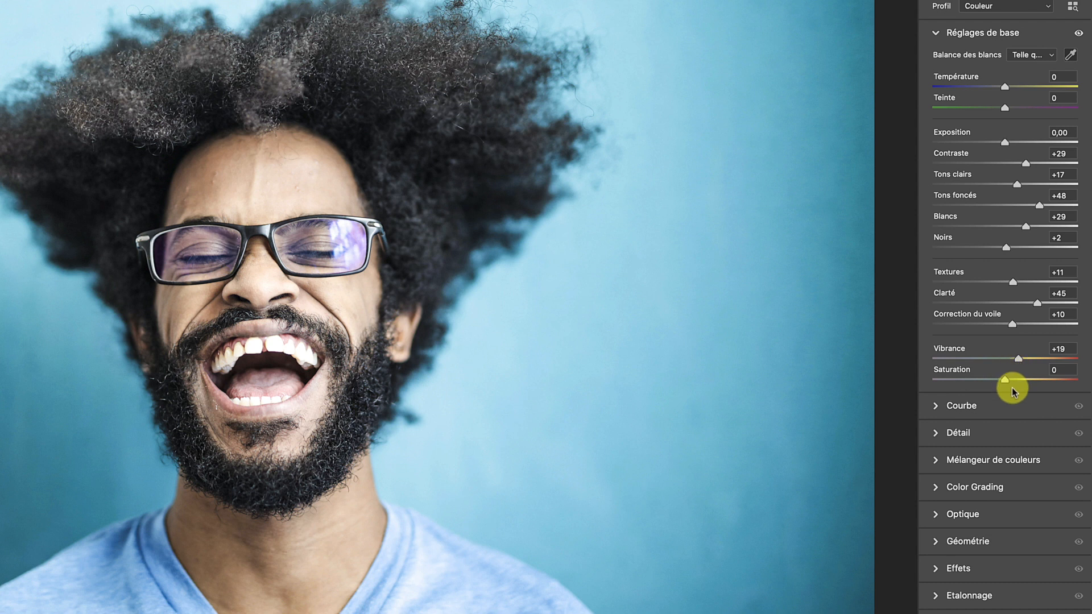
{"action": "left_click", "coordinate": [935, 33]}
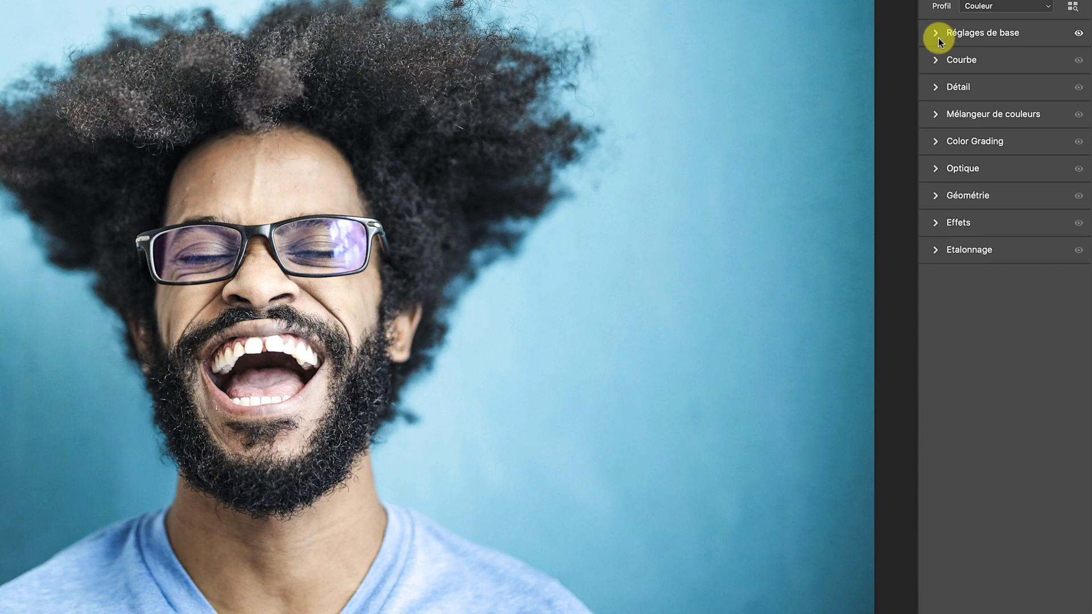
Step: In the Détail settings, set Netteté to 40, Réduction du bruit to 11 and its Contraste to 15
{"action": "left_click", "coordinate": [937, 87]}
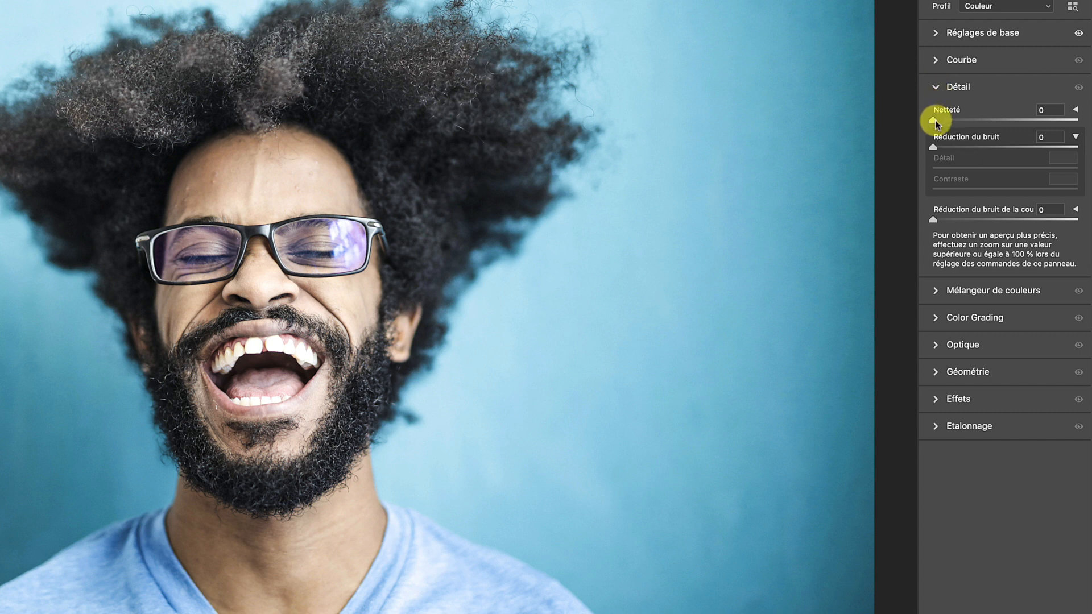
{"action": "left_click_drag", "start_coordinate": [940, 121], "coordinate": [947, 148]}
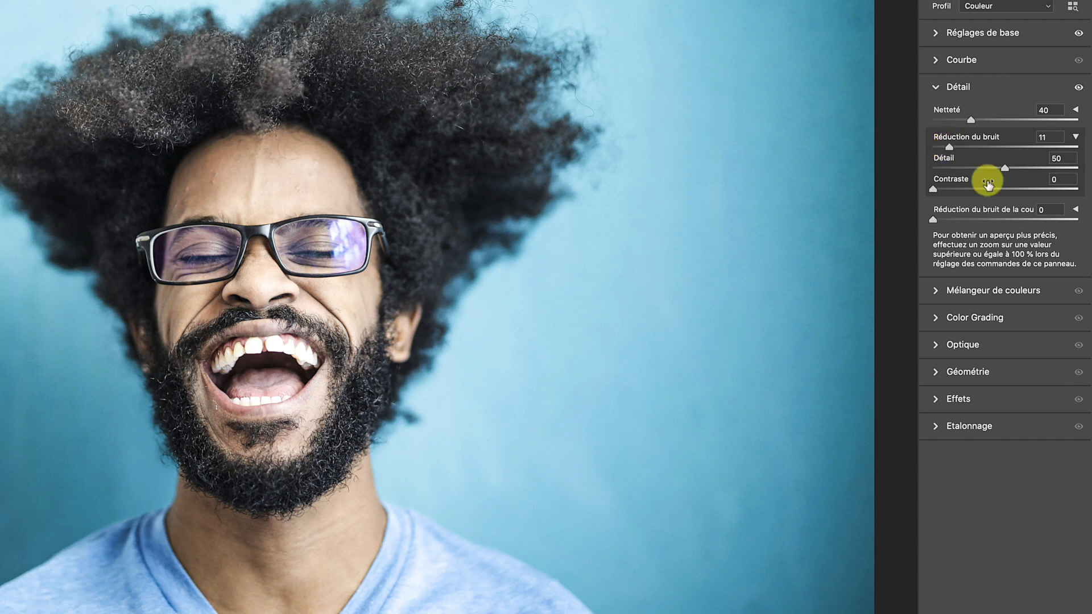
{"action": "left_click_drag", "start_coordinate": [934, 188], "coordinate": [956, 192]}
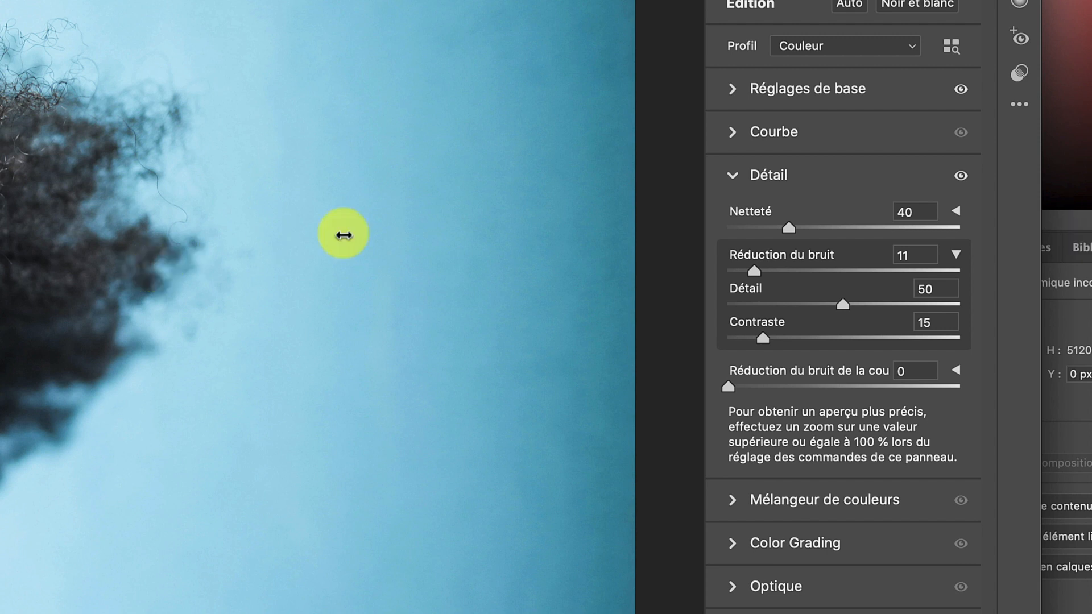
Step: Save the current edit settings as a new user preset, entering a person's first name as the preset name
{"action": "left_click", "coordinate": [1020, 108]}
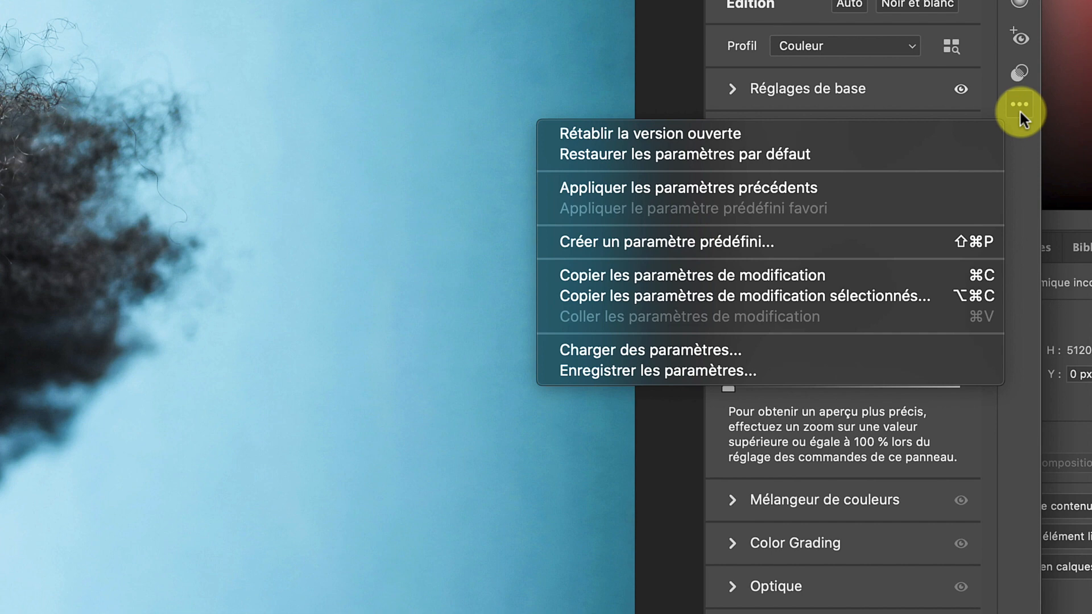
{"action": "left_click", "coordinate": [770, 241]}
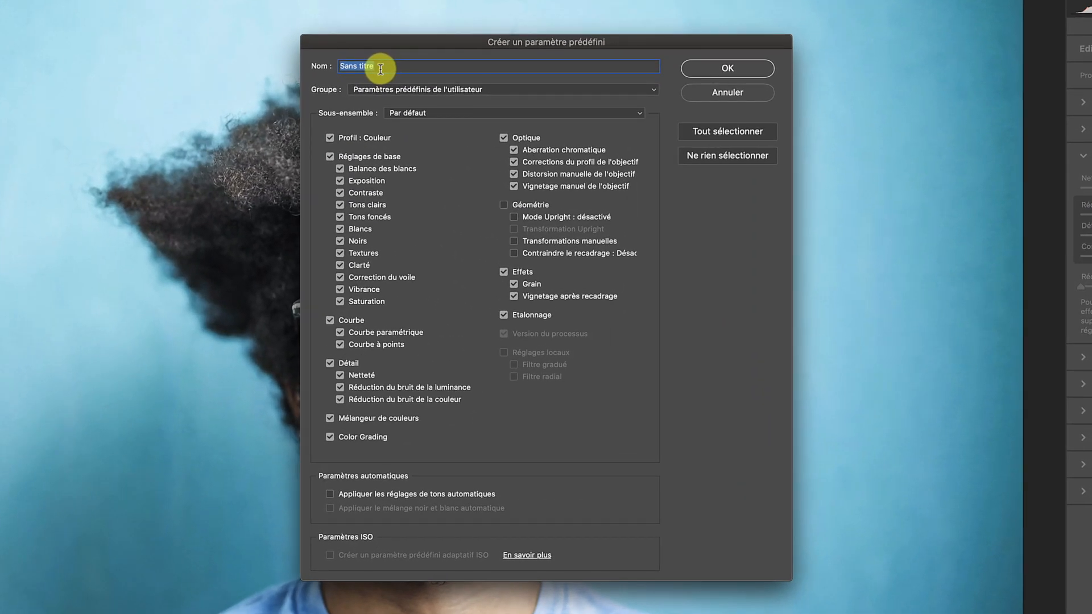
{"action": "type", "text": "nadhem"}
{"action": "left_click", "coordinate": [715, 69]}
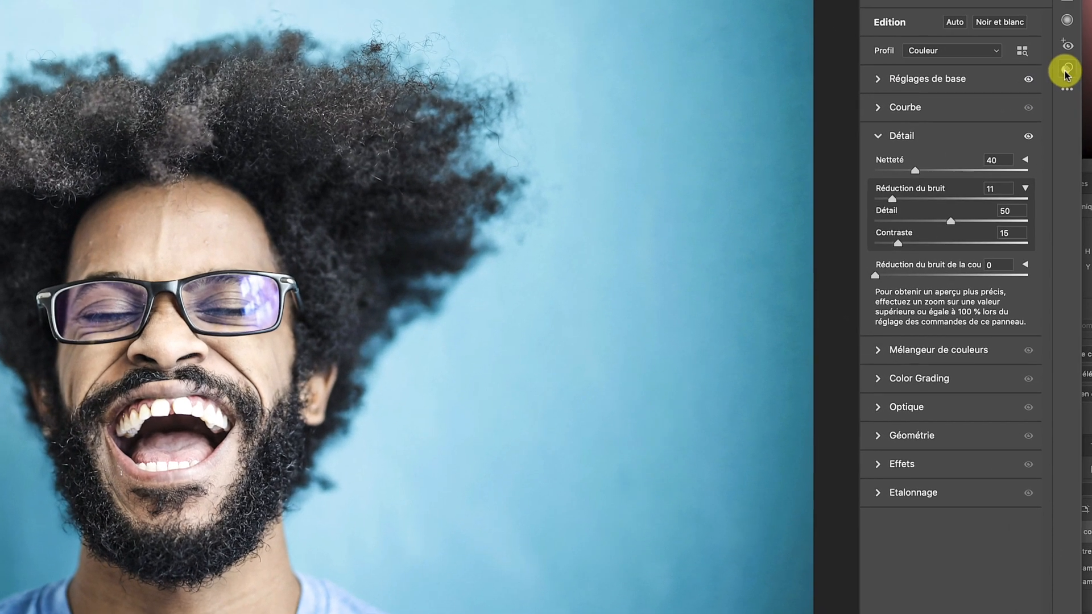
Step: Reset all Camera Raw adjustments and reapply them with the saved preset from Paramètres prédéfinis de l'utilisateur
{"action": "left_click", "coordinate": [1000, 131]}
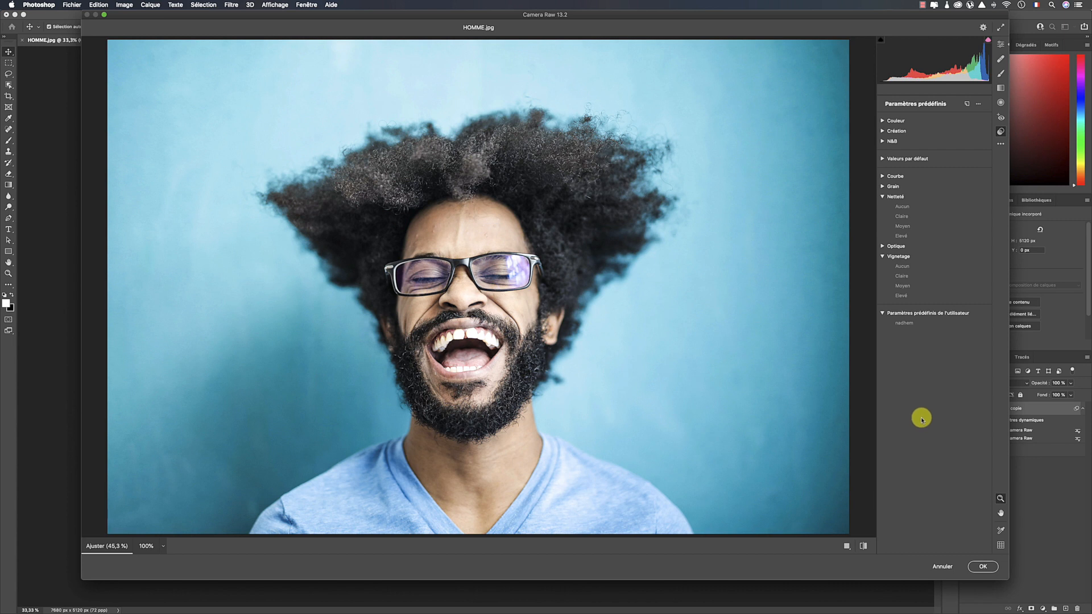
{"action": "left_click", "coordinate": [942, 568], "text": "alt"}
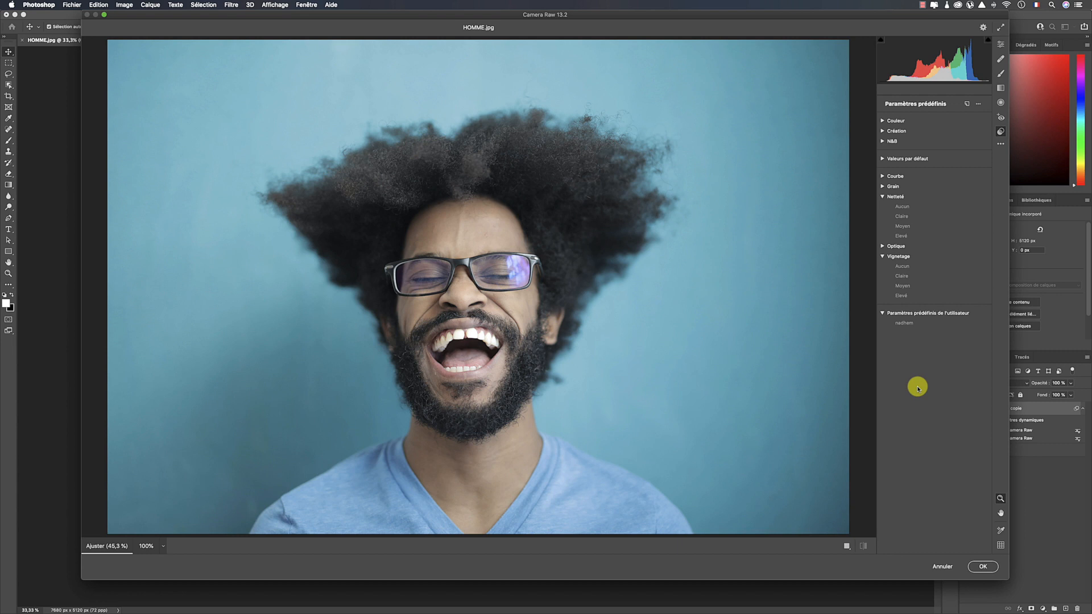
{"action": "left_click", "coordinate": [907, 323]}
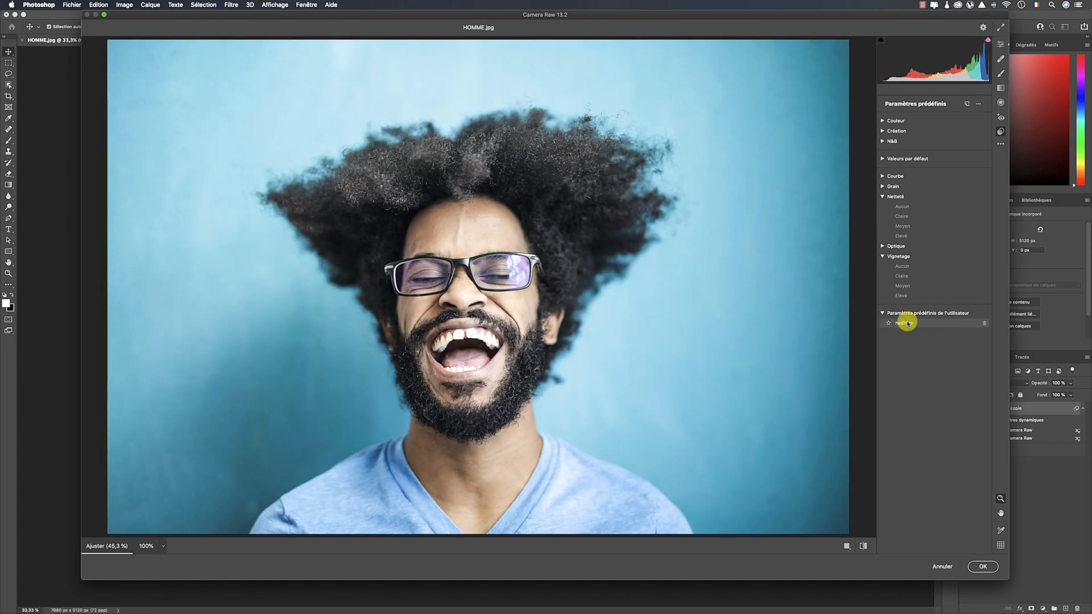
{"action": "left_click", "coordinate": [908, 323]}
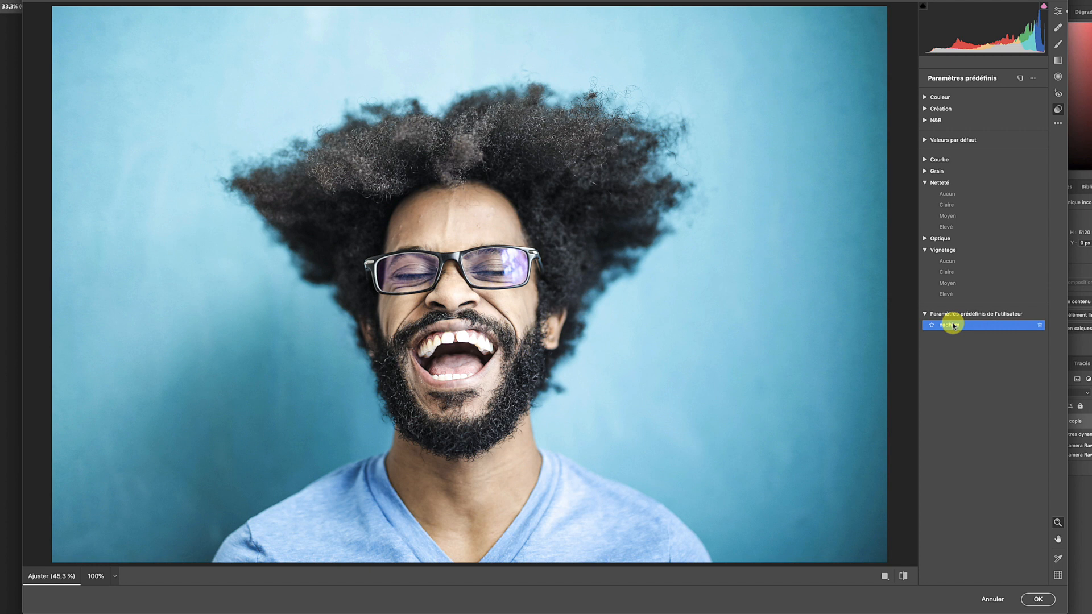
Step: Set Blancs to -34, raise Textures slightly in the basic adjustments, and apply the Camera Raw filter to the smart object
{"action": "left_click", "coordinate": [1057, 11]}
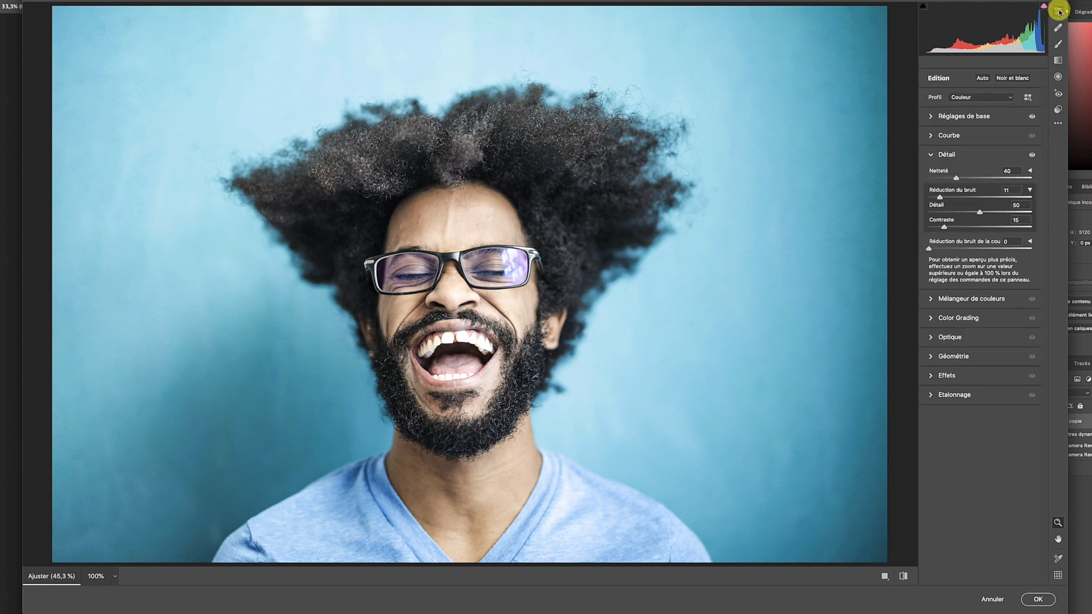
{"action": "left_click", "coordinate": [932, 118]}
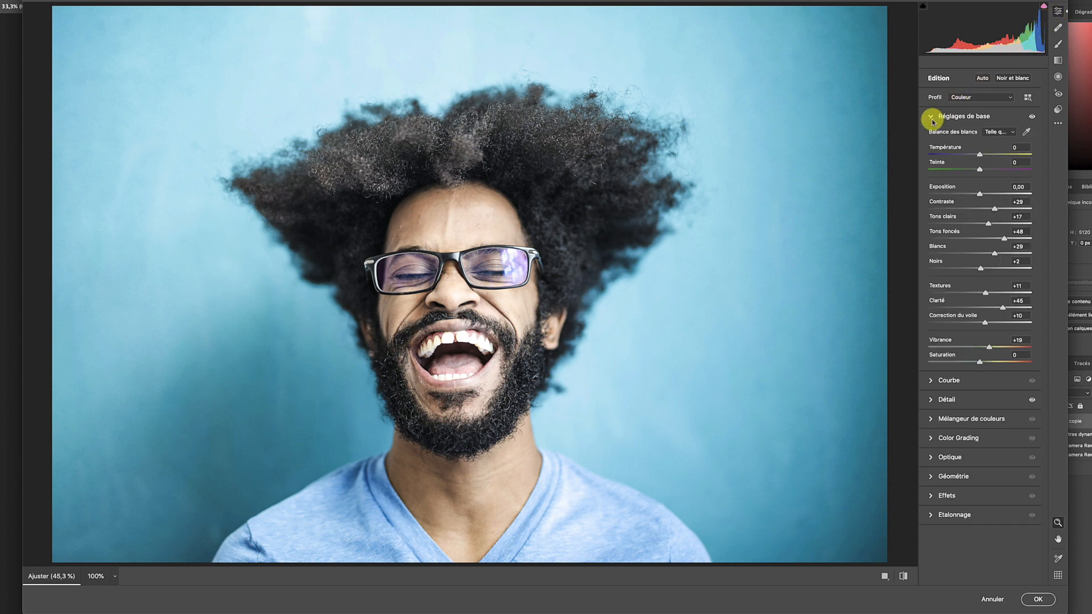
{"action": "left_click_drag", "start_coordinate": [990, 252], "coordinate": [962, 253]}
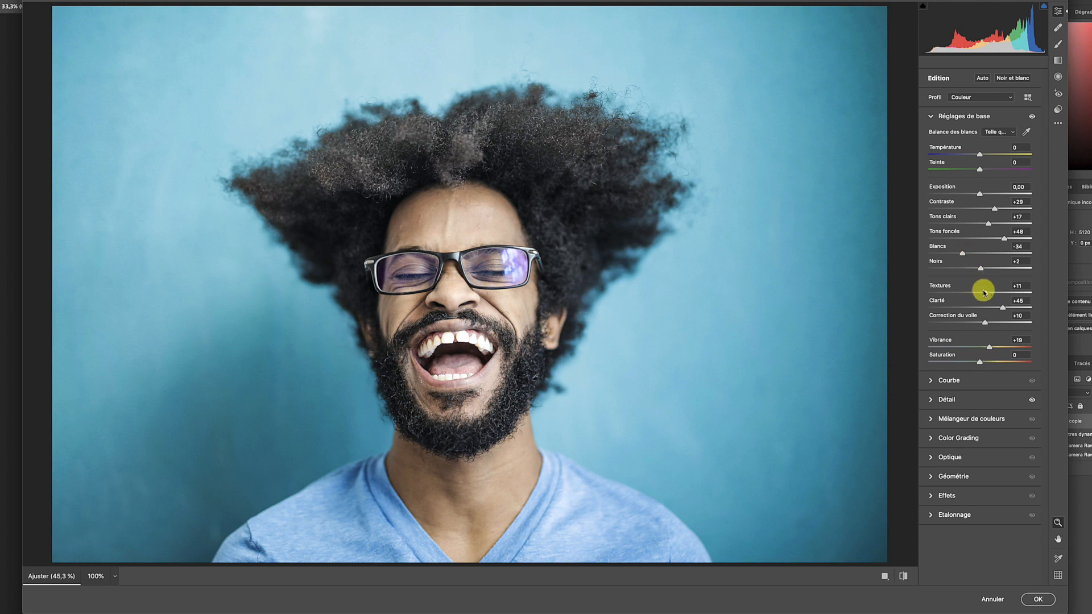
{"action": "left_click_drag", "start_coordinate": [985, 292], "coordinate": [988, 292]}
{"action": "left_click", "coordinate": [1035, 602]}
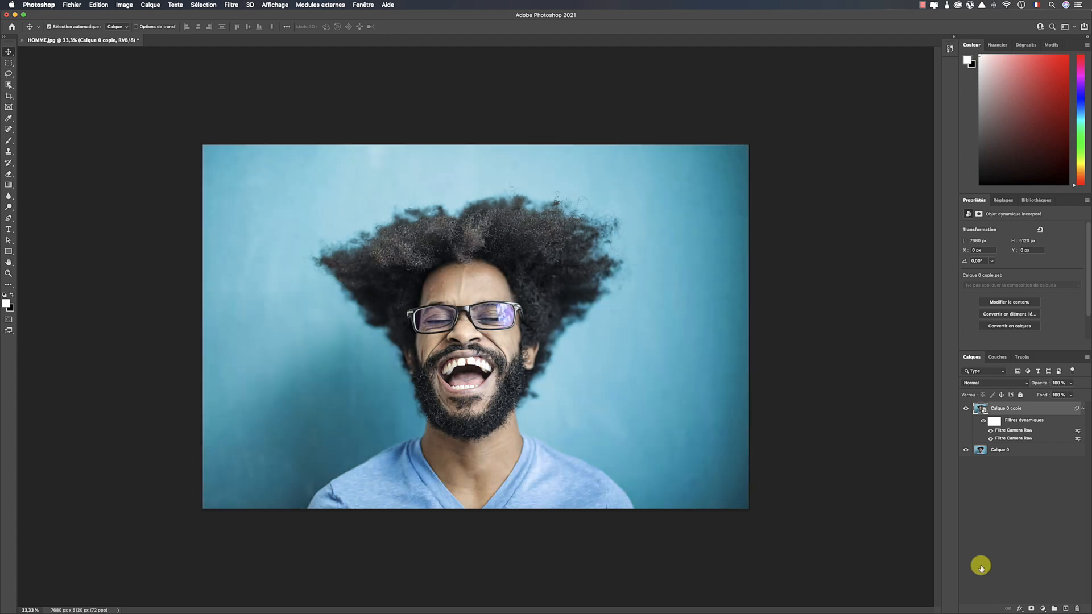
Step: Compare the portrait with and without the Calque 0 copie layer, and review the settings of its upper Camera Raw smart filter
{"action": "left_click", "coordinate": [965, 409]}
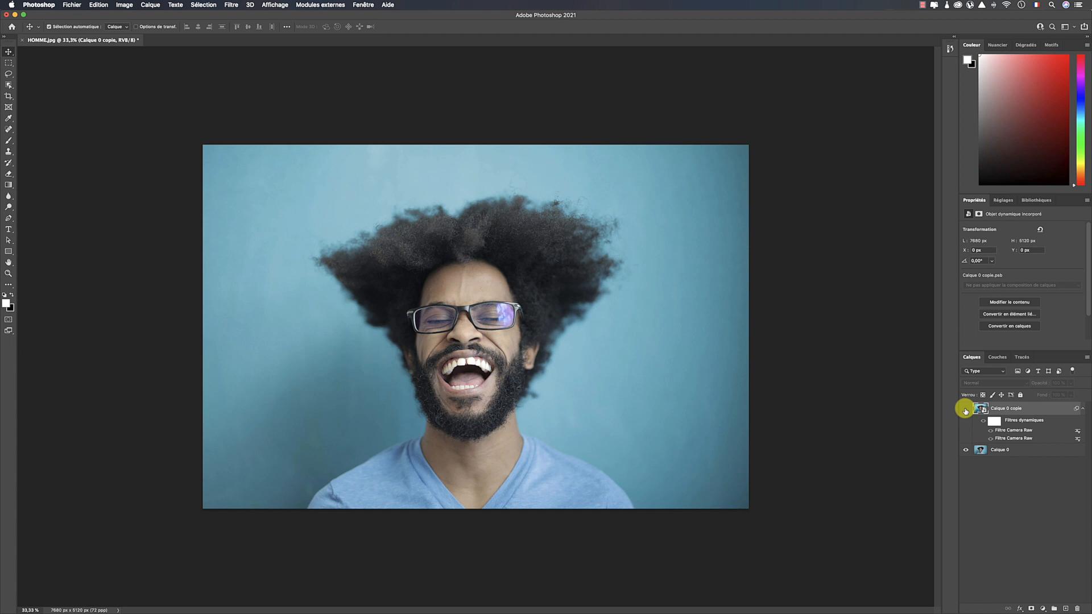
{"action": "left_click", "coordinate": [965, 409]}
{"action": "left_click", "coordinate": [965, 409]}
{"action": "left_click", "coordinate": [965, 410]}
{"action": "left_click", "coordinate": [965, 409]}
{"action": "left_click", "coordinate": [965, 410]}
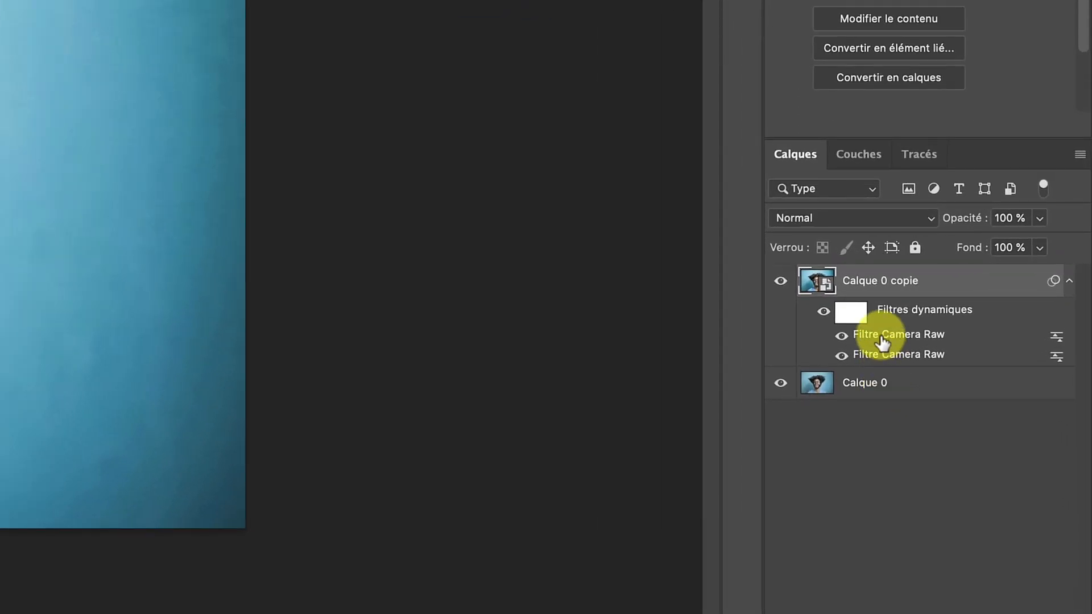
{"action": "double_click", "coordinate": [880, 335]}
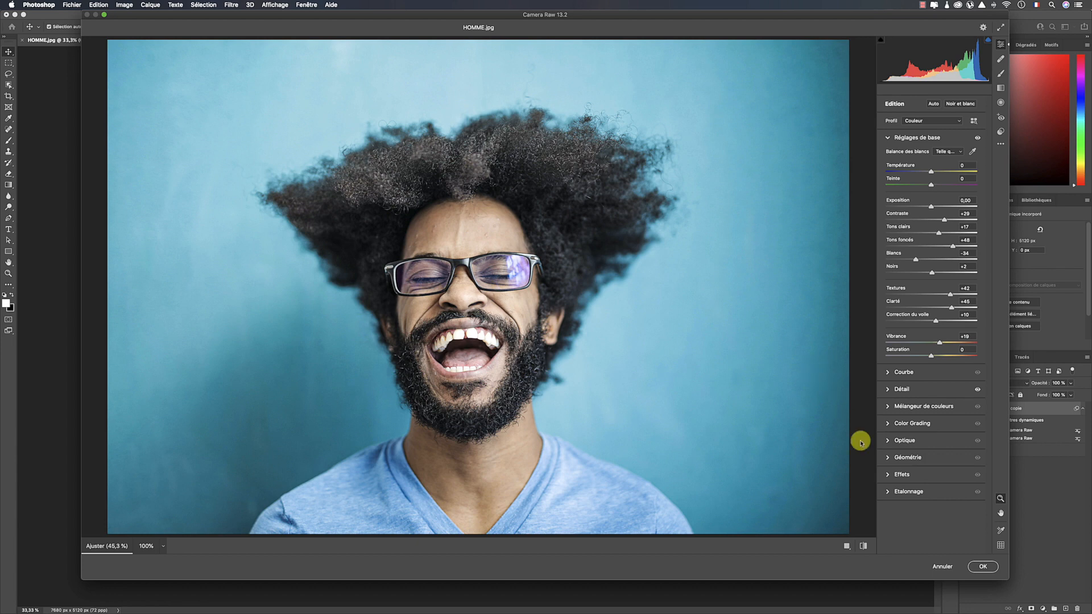
{"action": "left_click", "coordinate": [941, 566]}
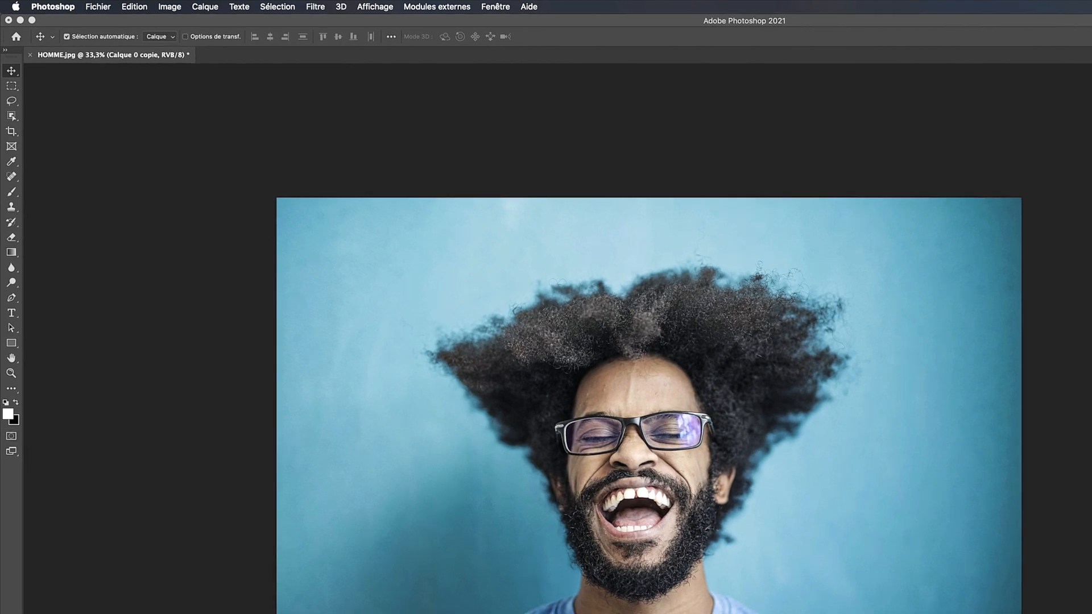
{"action": "left_click", "coordinate": [97, 7]}
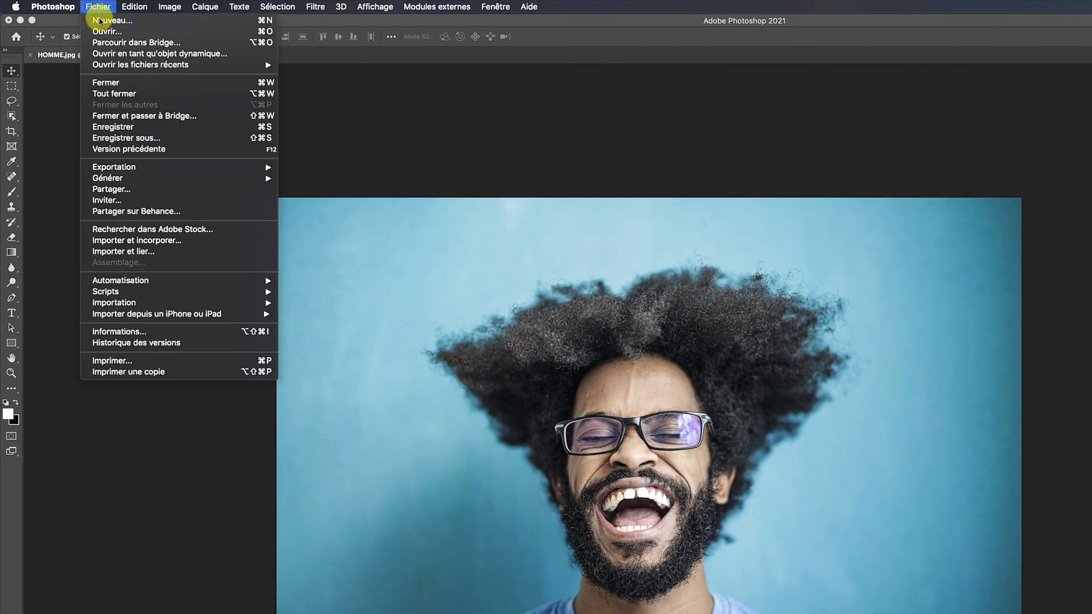
{"action": "left_click", "coordinate": [151, 138]}
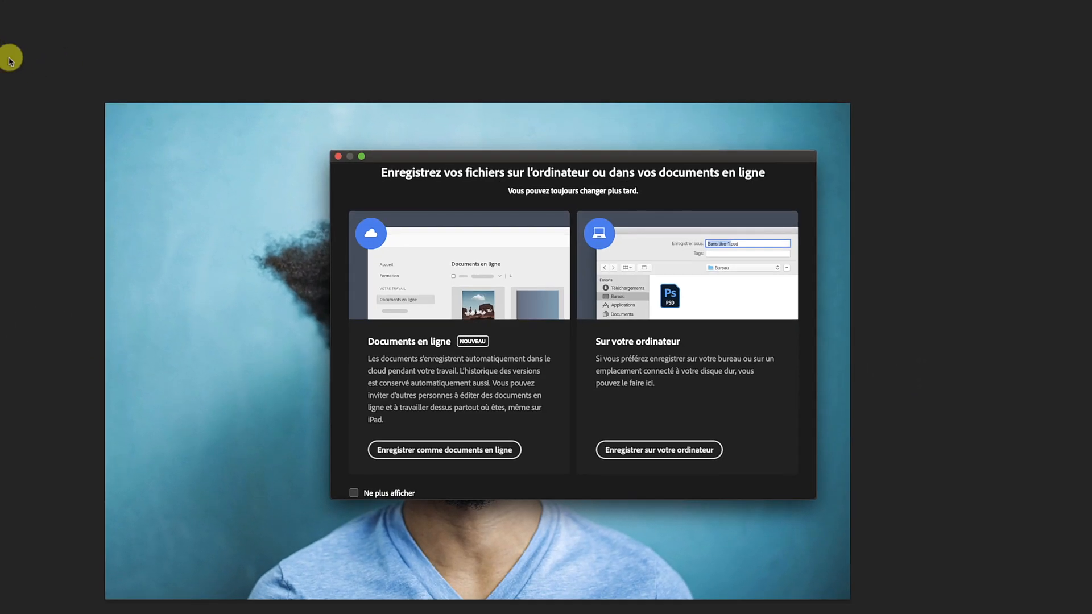
{"action": "left_click", "coordinate": [648, 450]}
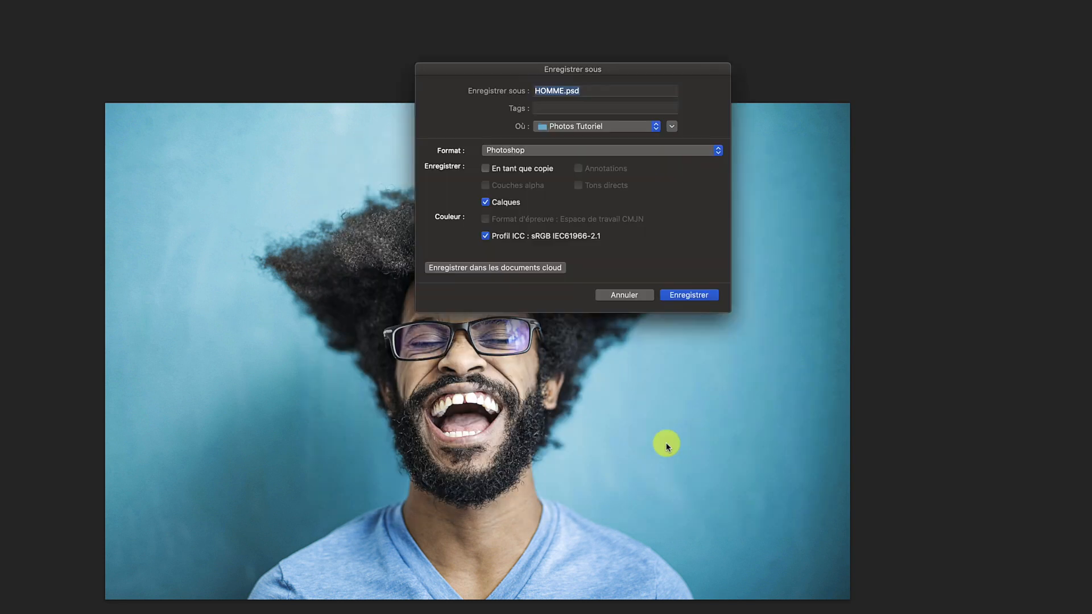
{"action": "left_click", "coordinate": [626, 126]}
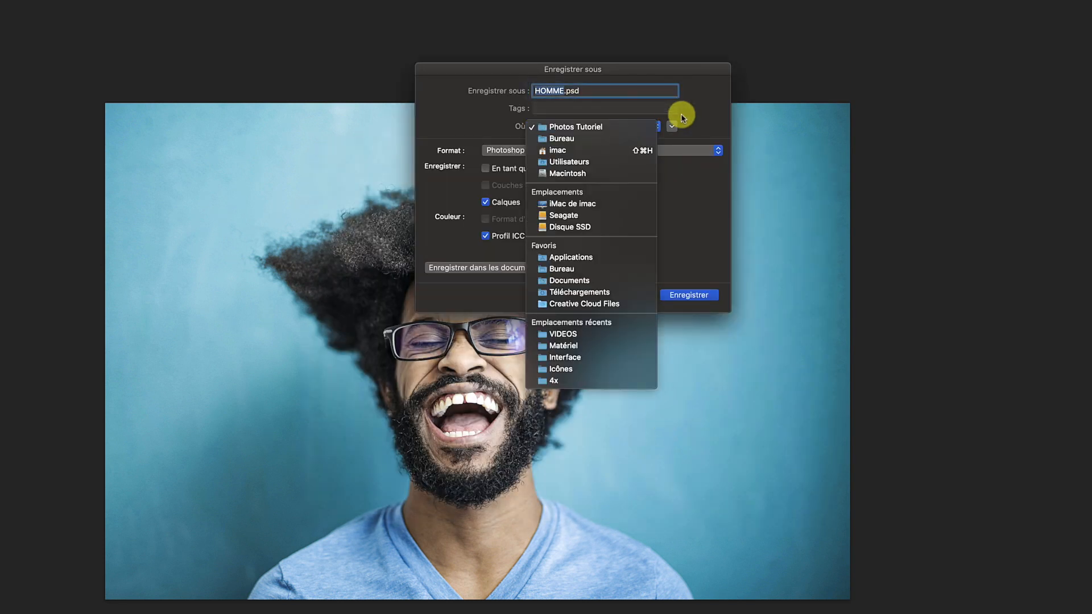
{"action": "left_click", "coordinate": [578, 269]}
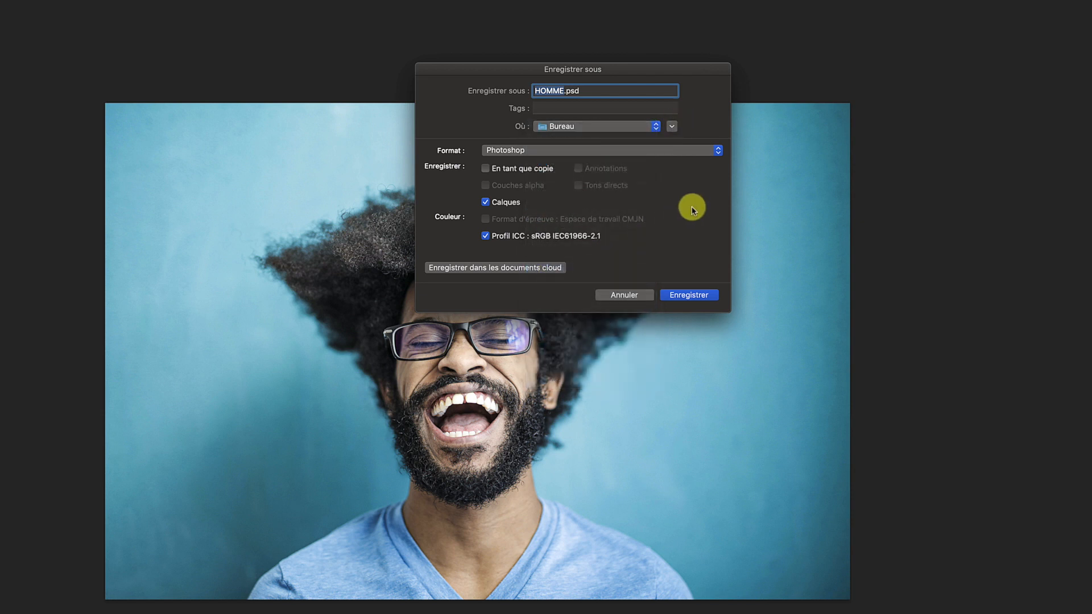
{"action": "left_click", "coordinate": [591, 152]}
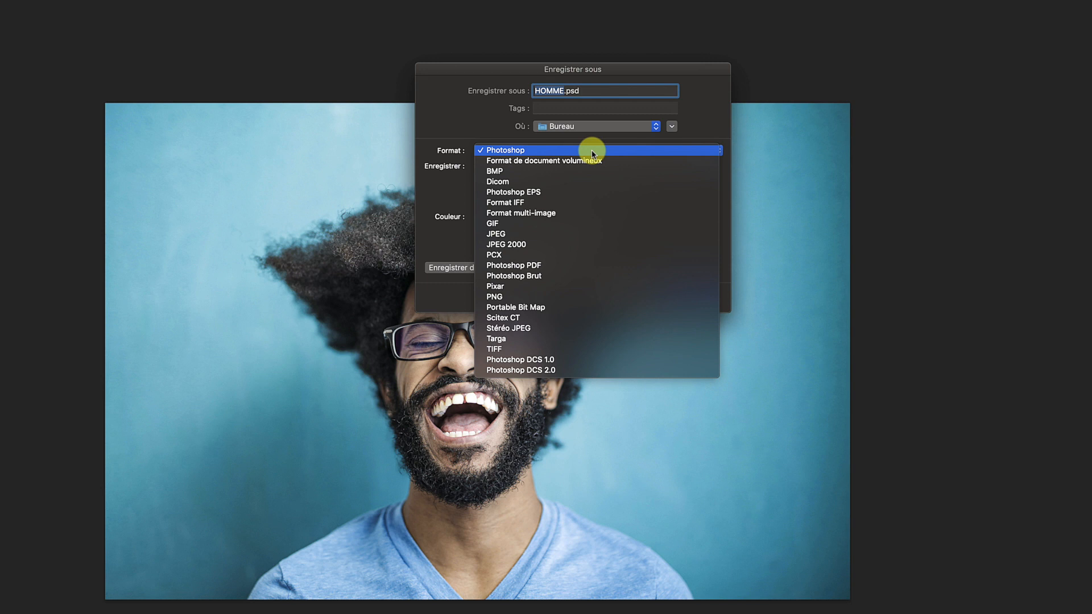
{"action": "left_click", "coordinate": [542, 349]}
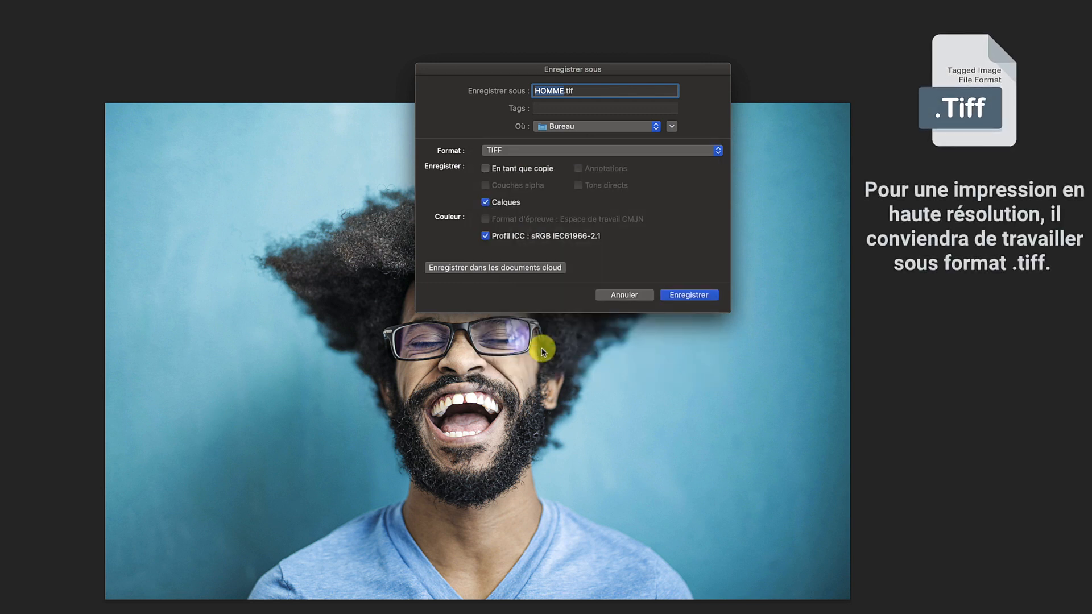
{"action": "left_click", "coordinate": [690, 294]}
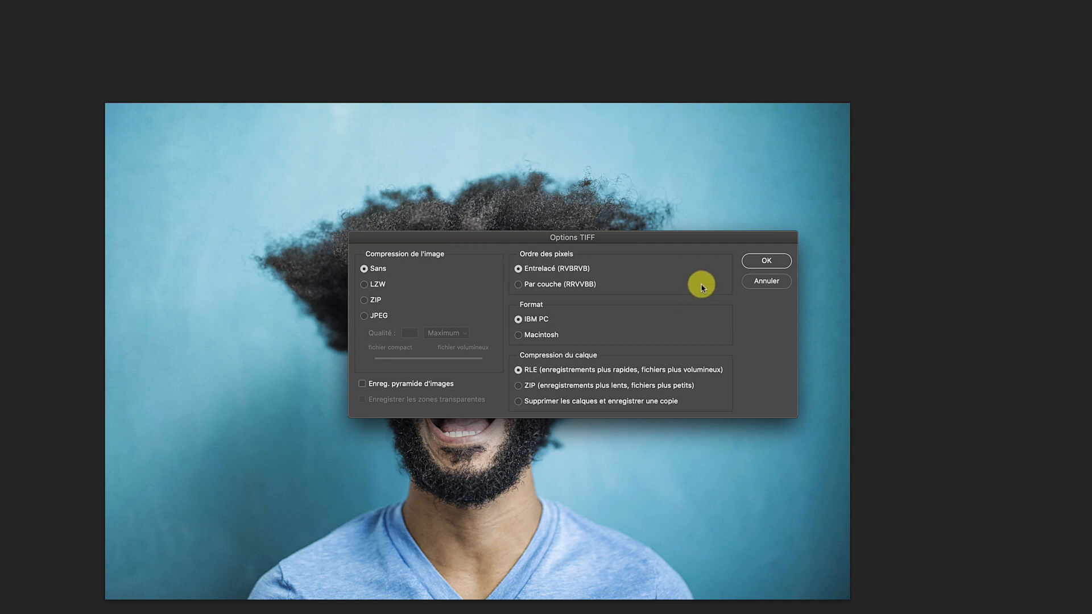
{"action": "left_click", "coordinate": [762, 261]}
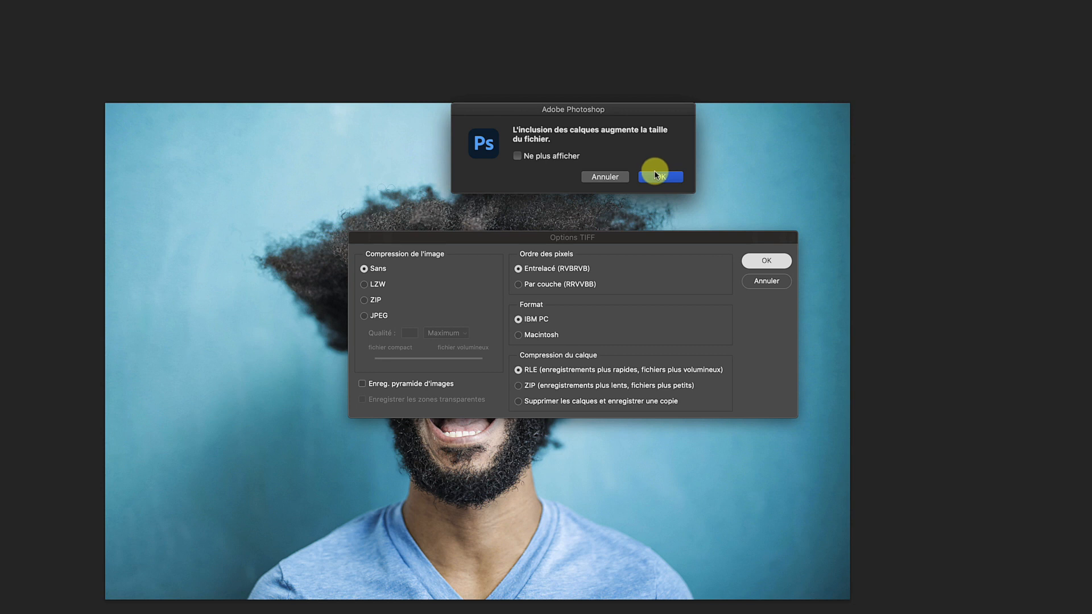
{"action": "left_click", "coordinate": [604, 178]}
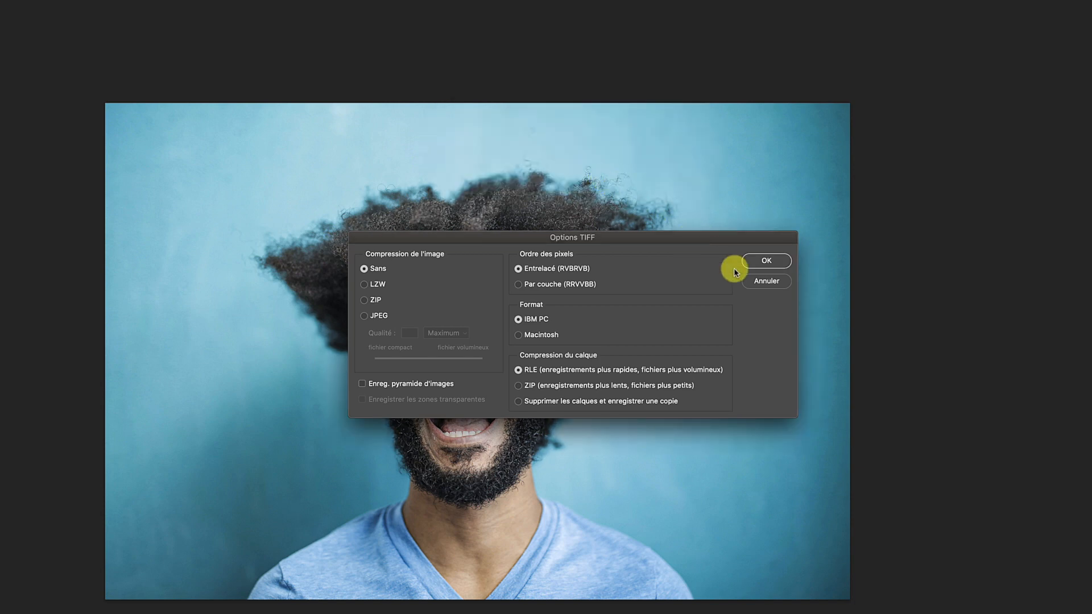
{"action": "left_click", "coordinate": [756, 281]}
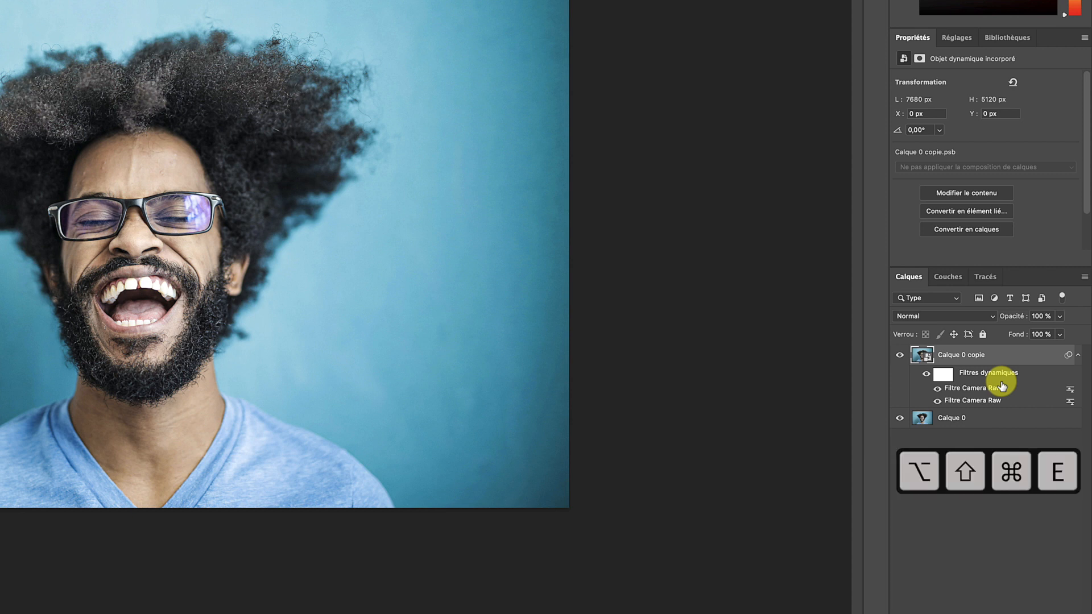
Step: Stamp all visible layers into a new layer at the top of the stack and check it with the layers beneath hidden
{"action": "key", "text": "alt+shift+super+e"}
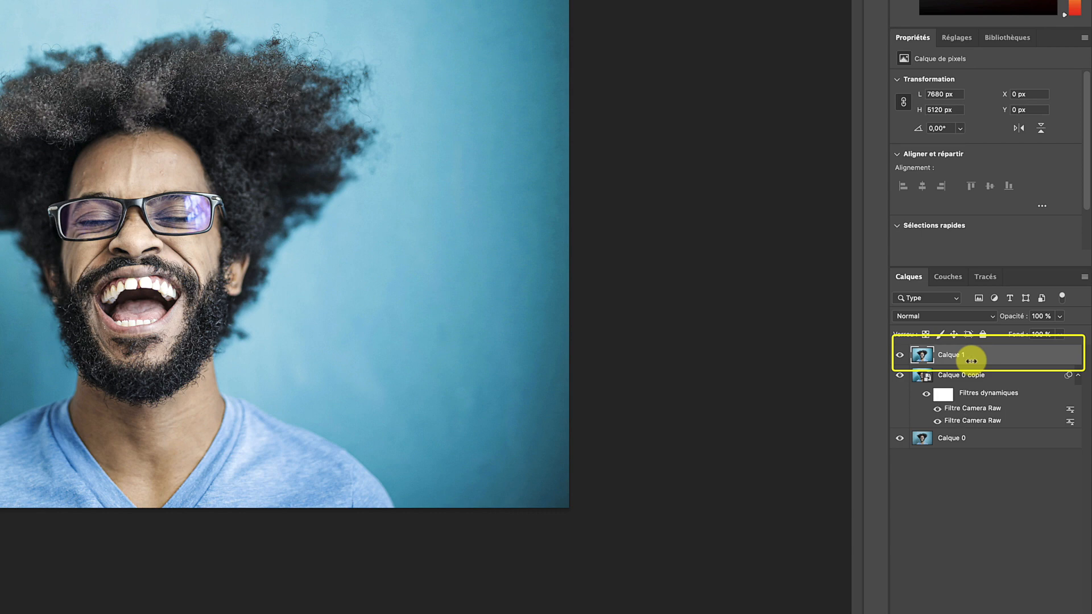
{"action": "left_click_drag", "start_coordinate": [900, 375], "coordinate": [900, 449]}
{"action": "left_click", "coordinate": [900, 439]}
{"action": "left_click", "coordinate": [899, 376]}
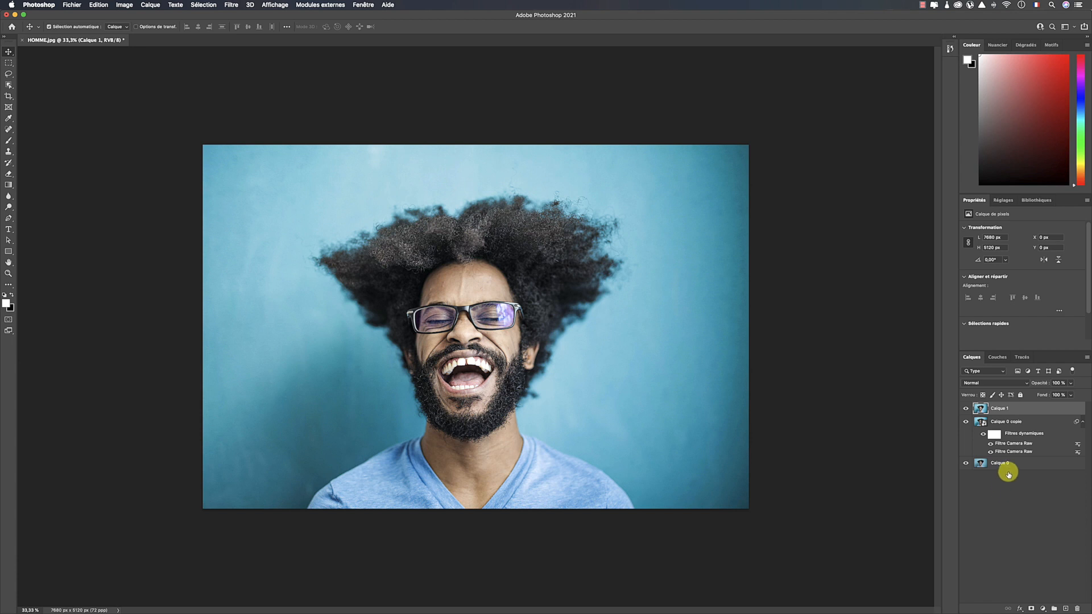
Step: Delete the Calque 0 copie and Calque 0 layers, keeping only the merged Calque 1
{"action": "left_click", "coordinate": [1022, 421]}
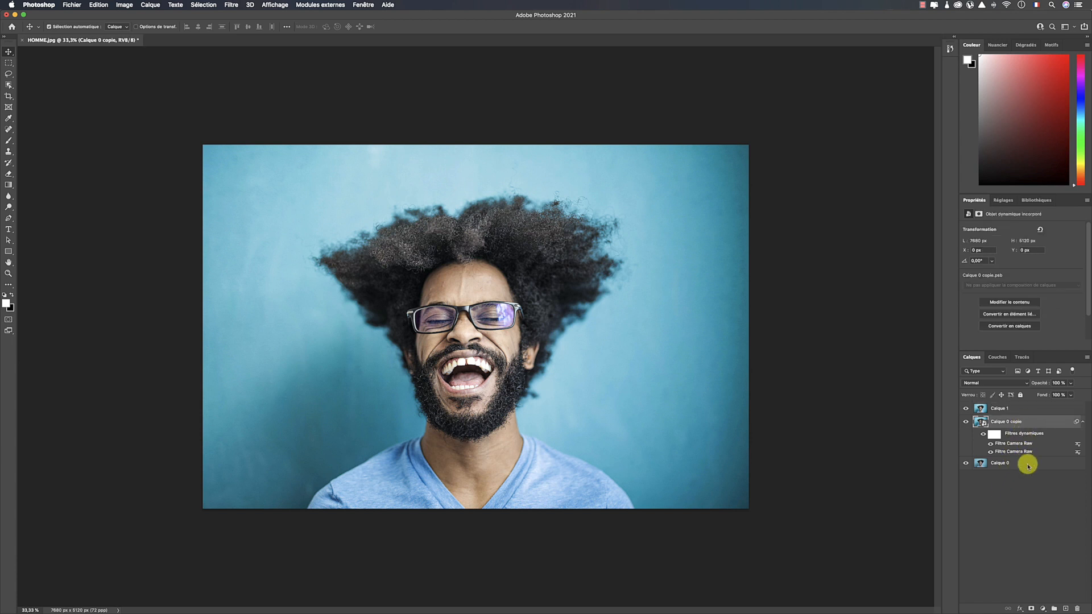
{"action": "left_click", "coordinate": [1028, 462], "text": "shift"}
{"action": "left_click", "coordinate": [1076, 608]}
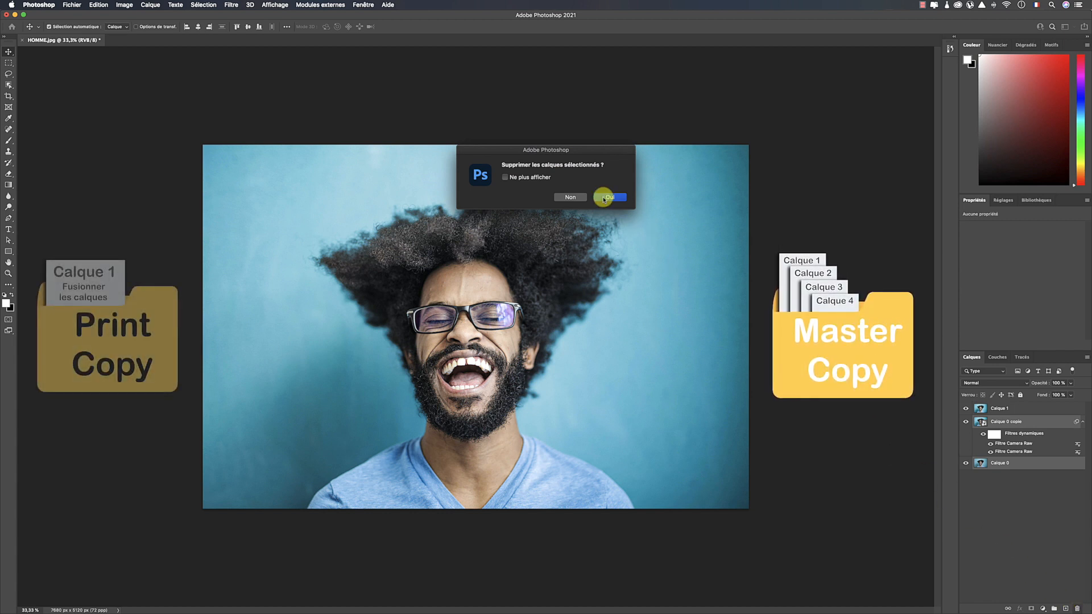
{"action": "left_click", "coordinate": [605, 198]}
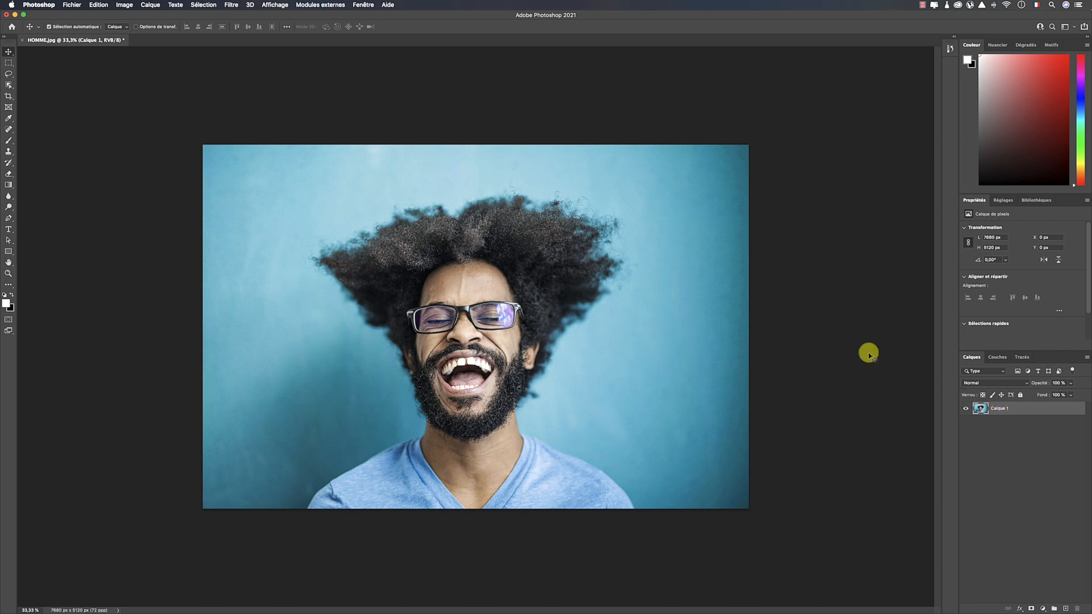
Step: Save the image on the computer as HOMME.tif in Photos Tutoriel, in TIFF format without image compression and with RLE layer compression
{"action": "left_click", "coordinate": [67, 4]}
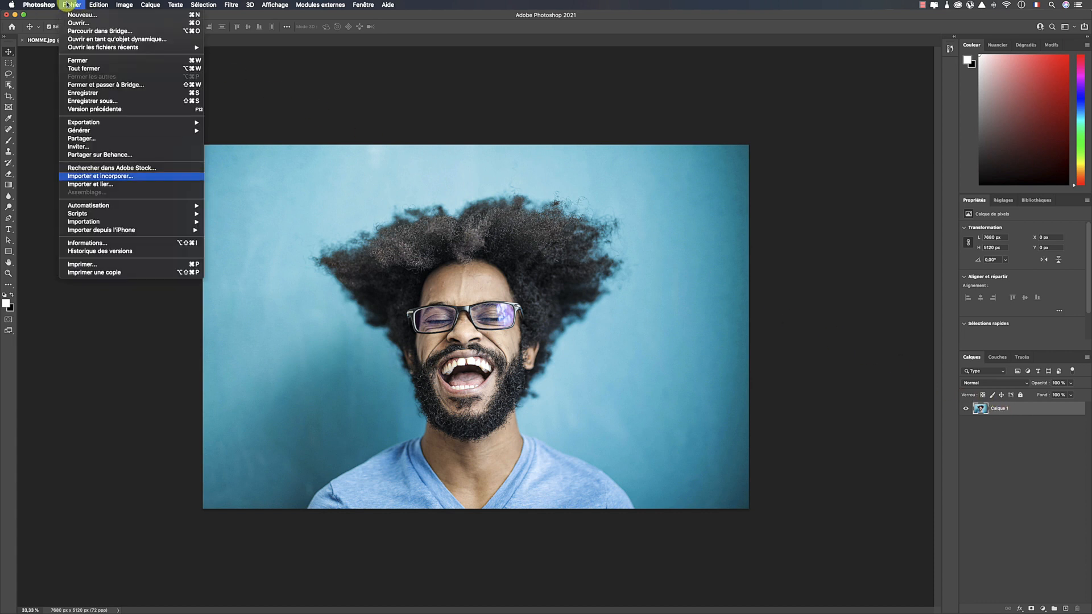
{"action": "left_click", "coordinate": [93, 101]}
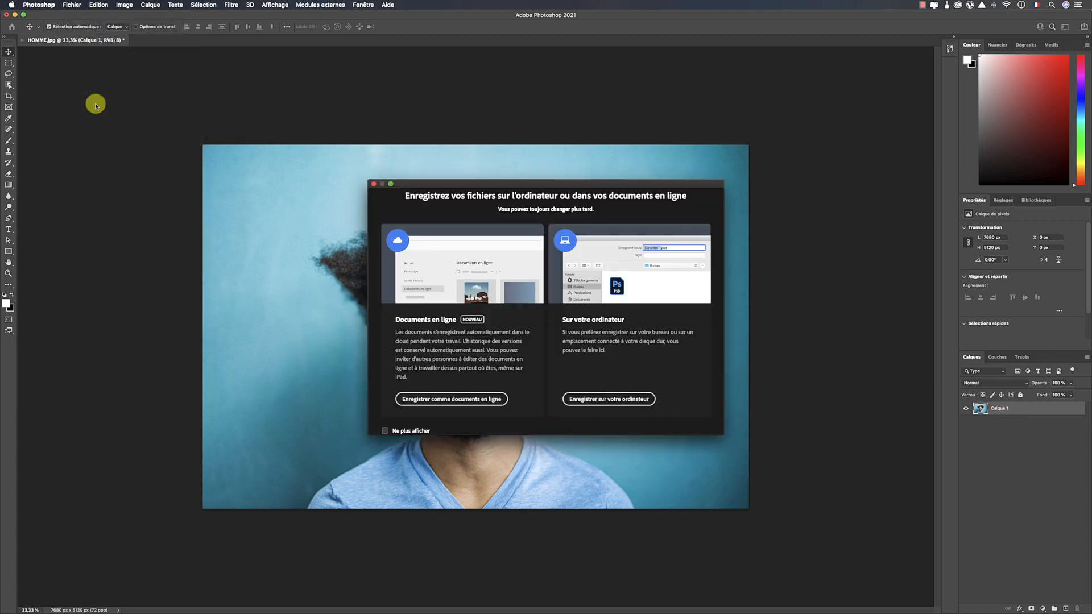
{"action": "left_click", "coordinate": [587, 396]}
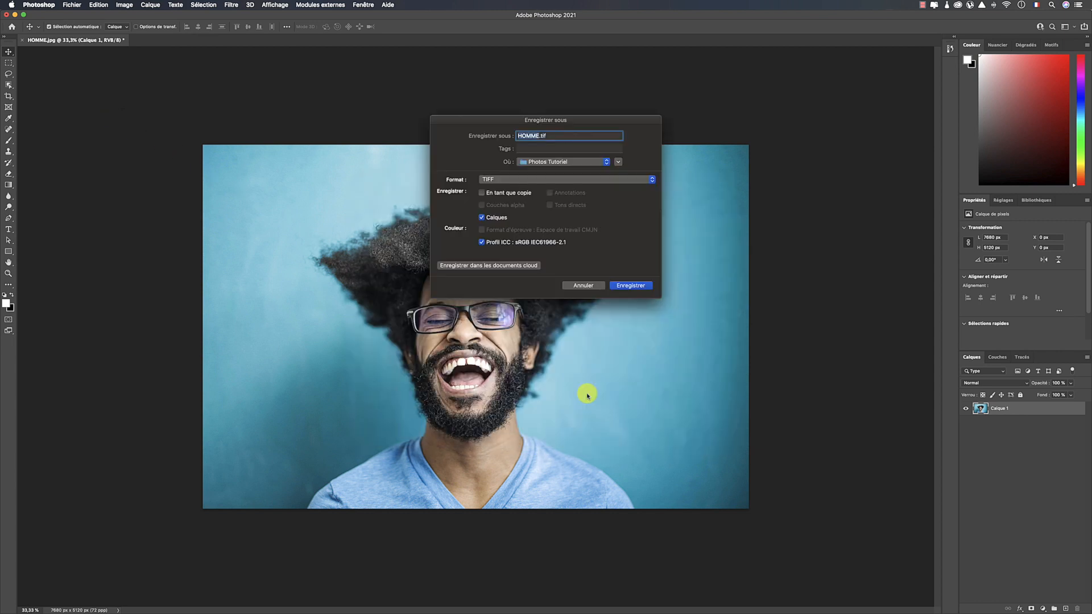
{"action": "left_click", "coordinate": [631, 285]}
{"action": "left_click", "coordinate": [682, 261]}
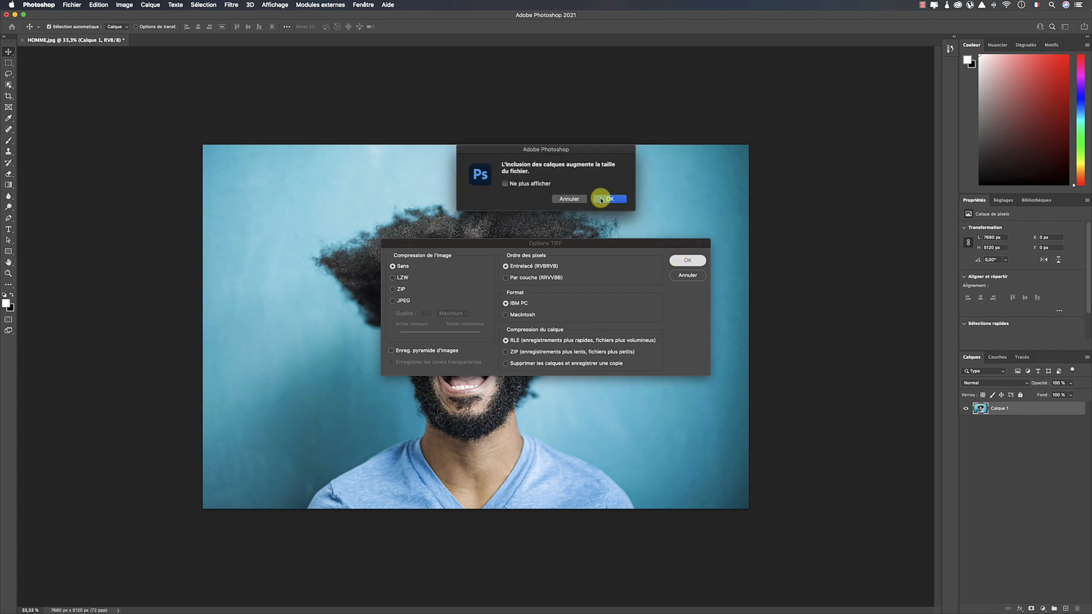
{"action": "left_click", "coordinate": [619, 199]}
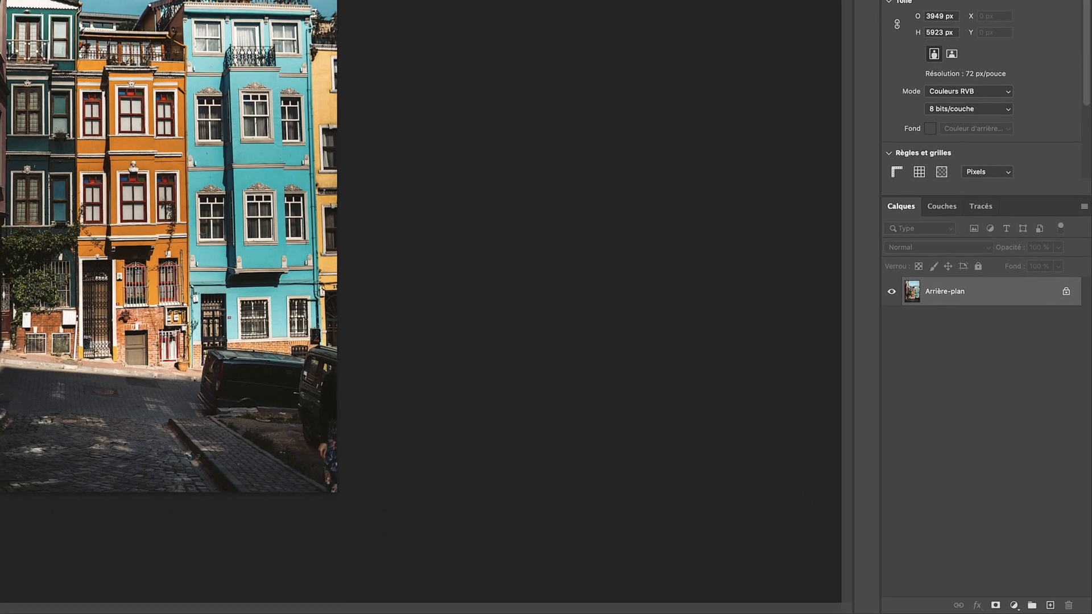
Step: Convert the locked background of the street photo into the regular layer Calque 0 and duplicate it
{"action": "double_click", "coordinate": [984, 290]}
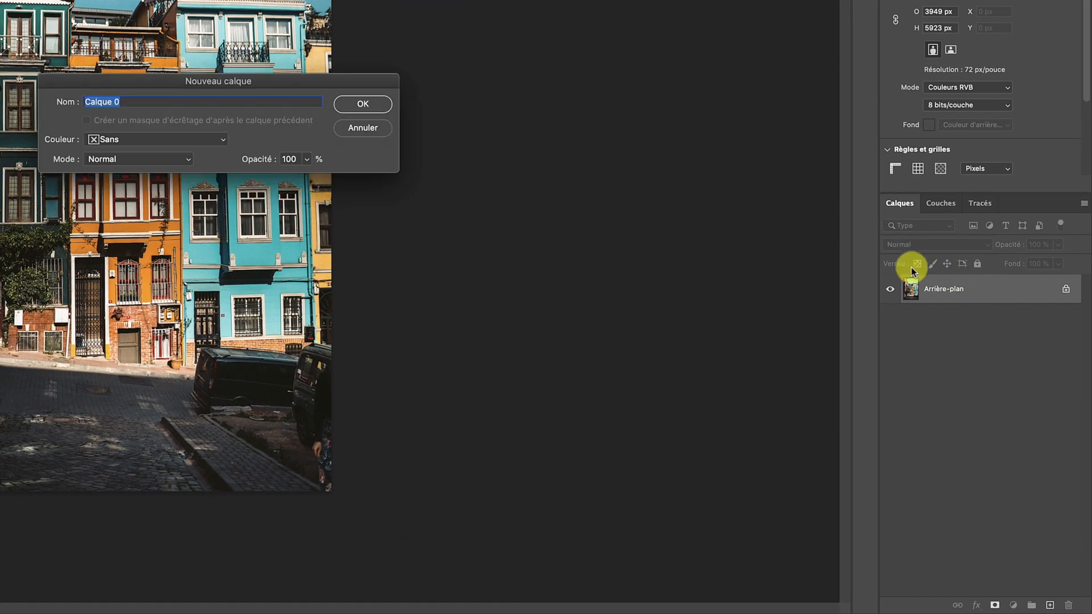
{"action": "left_click", "coordinate": [364, 104]}
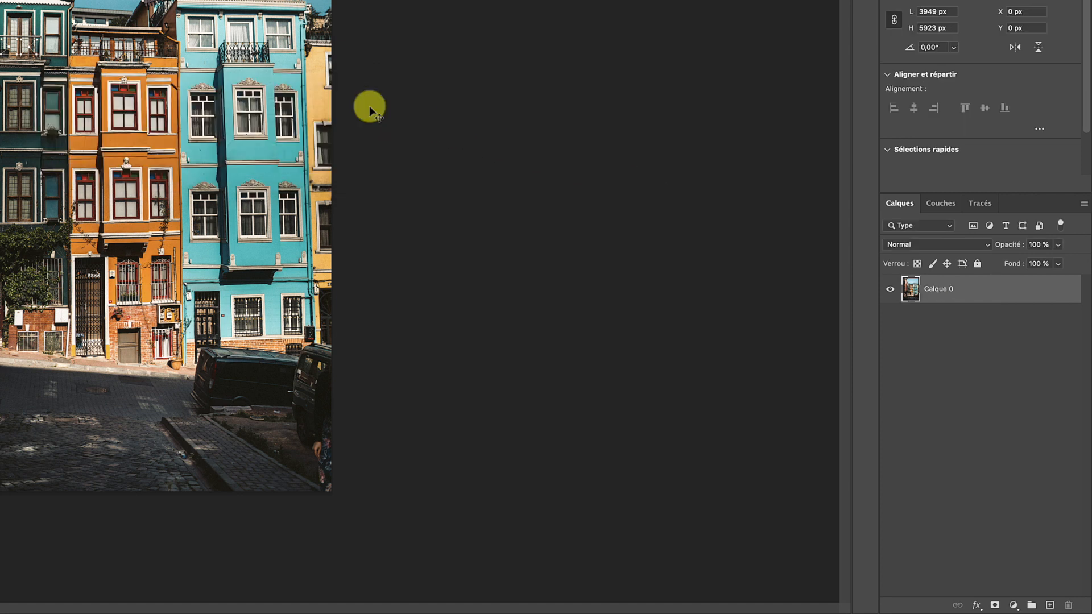
{"action": "left_click_drag", "start_coordinate": [990, 284], "coordinate": [1053, 607]}
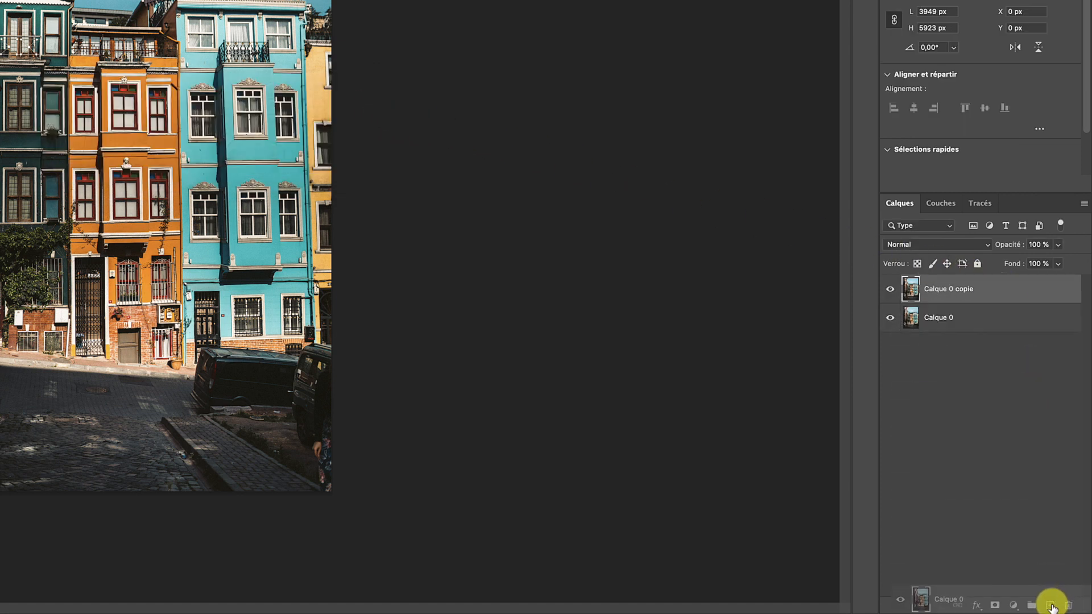
Step: Convert the duplicated layer Calque 0 copie to a smart object and open the Camera Raw filter on it
{"action": "right_click", "coordinate": [986, 290]}
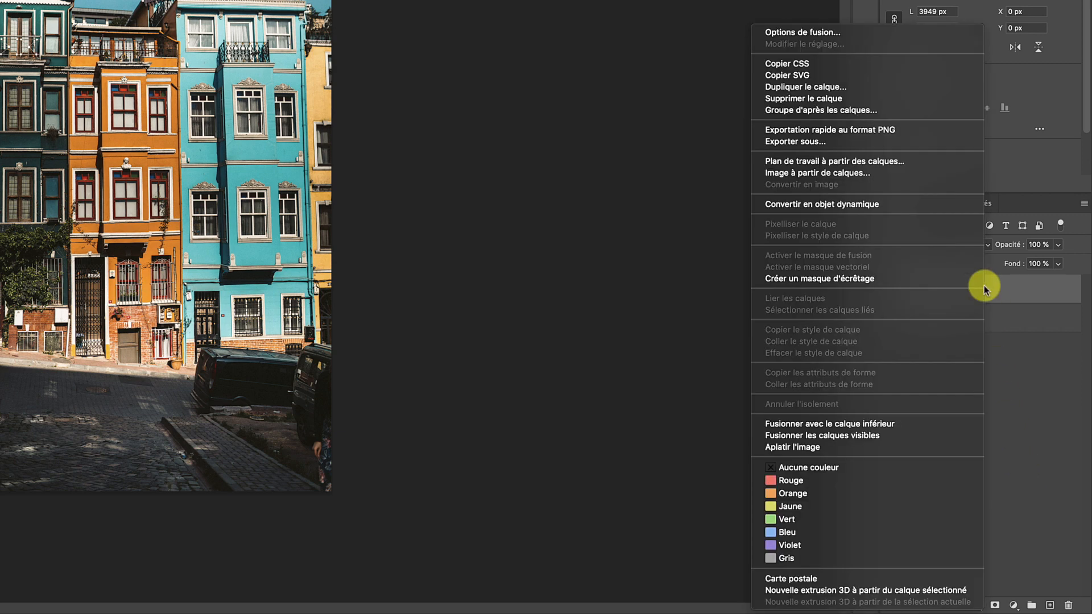
{"action": "left_click", "coordinate": [813, 206]}
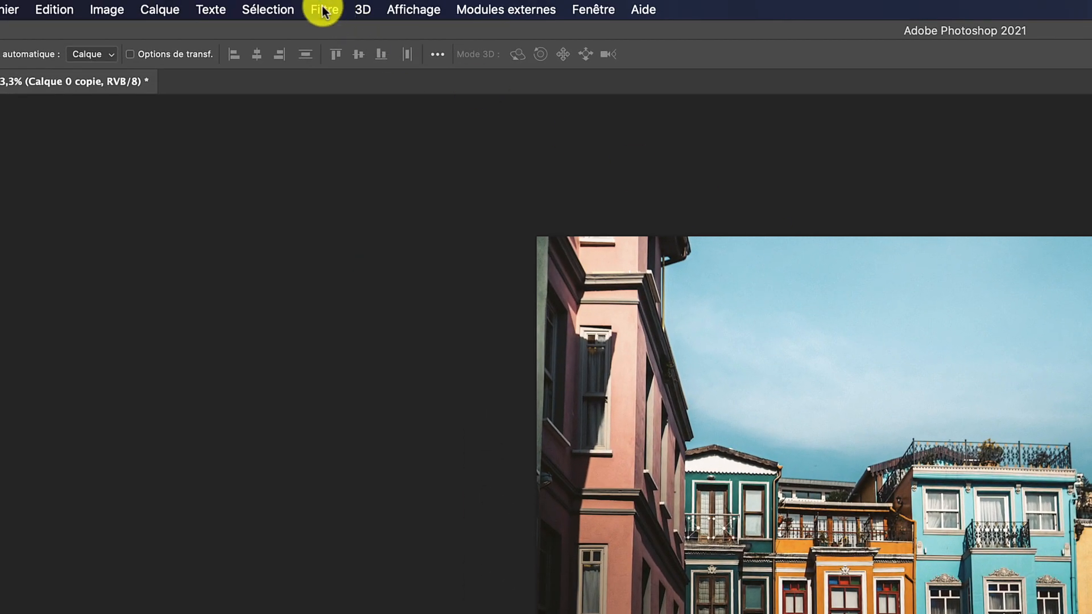
{"action": "left_click", "coordinate": [323, 10]}
{"action": "left_click", "coordinate": [358, 142]}
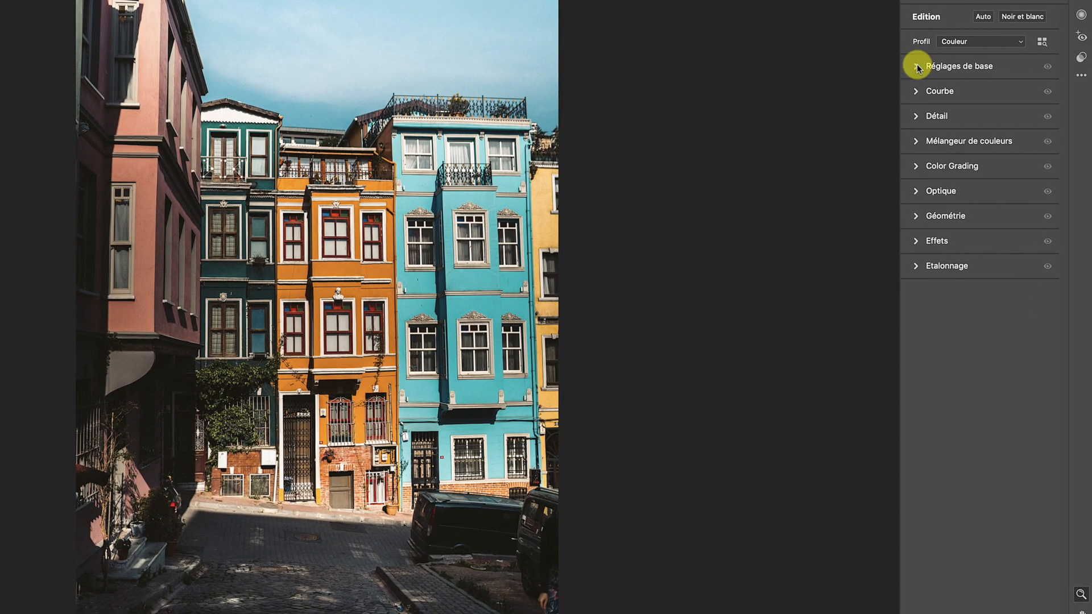
Step: Set the white balance in the basic adjustments by sampling the white box on the brick base of the house facade
{"action": "left_click", "coordinate": [887, 138]}
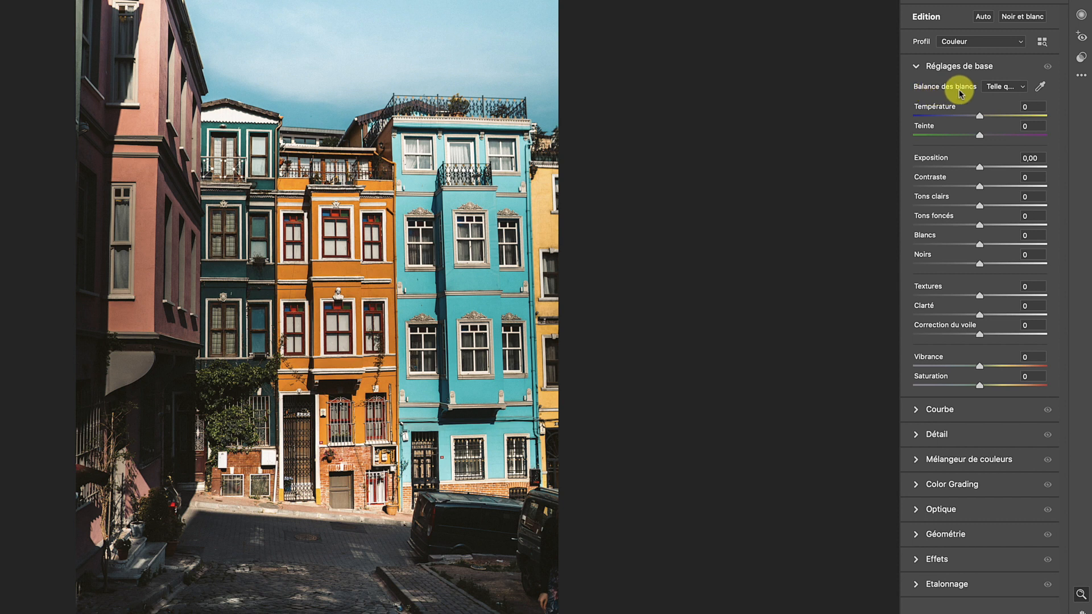
{"action": "left_click", "coordinate": [1040, 87]}
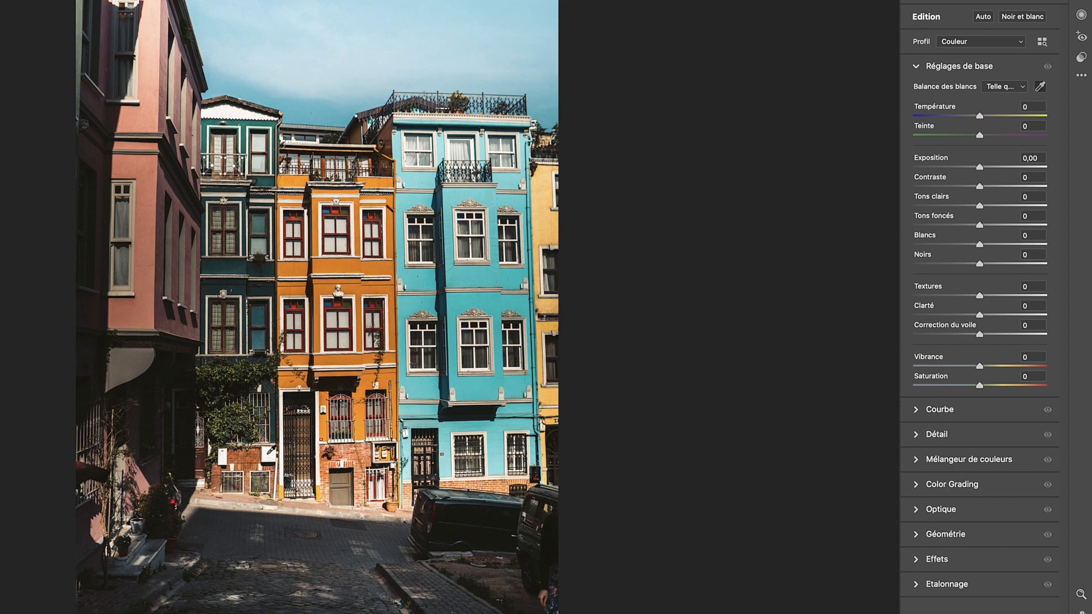
{"action": "left_click", "coordinate": [267, 453]}
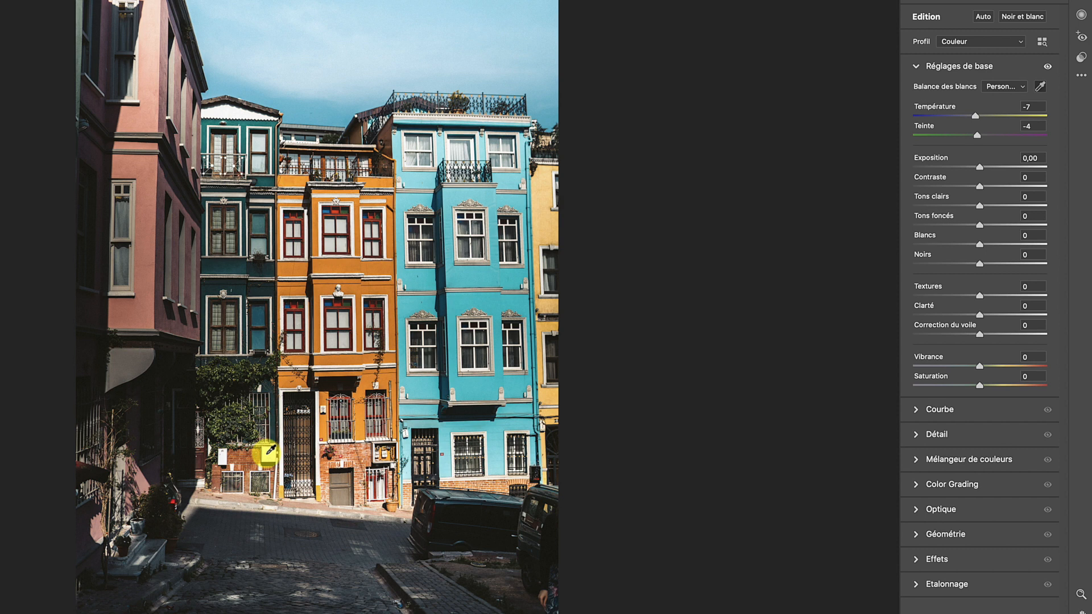
{"action": "left_click", "coordinate": [916, 67]}
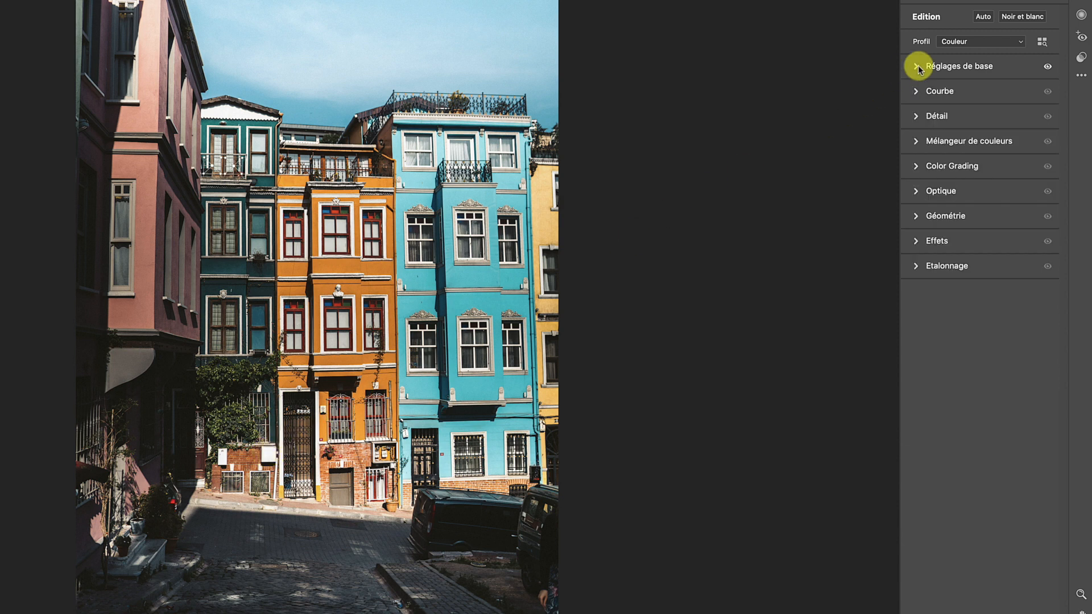
Step: Set the sharpness to 50, the noise reduction to 50 and its contrast to 20 in the detail adjustments
{"action": "left_click", "coordinate": [916, 118]}
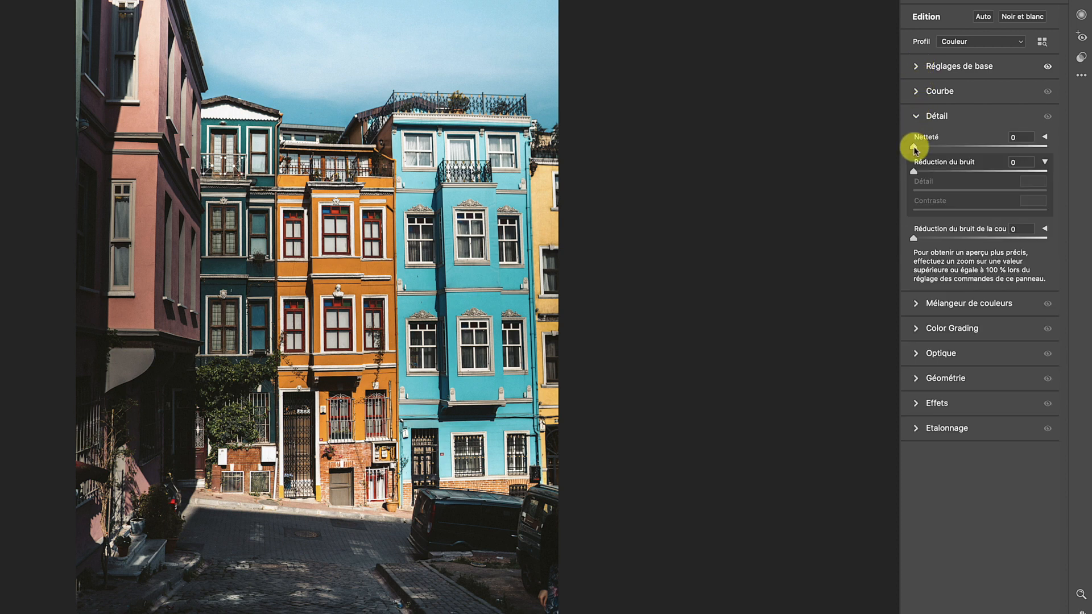
{"action": "left_click_drag", "start_coordinate": [914, 149], "coordinate": [981, 173]}
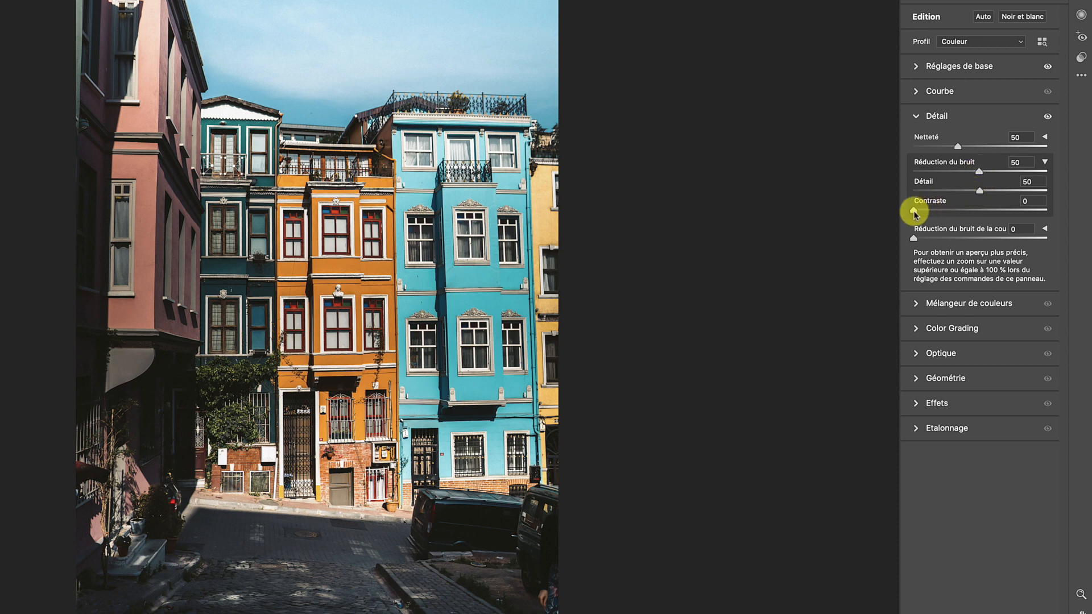
{"action": "left_click_drag", "start_coordinate": [914, 210], "coordinate": [941, 215]}
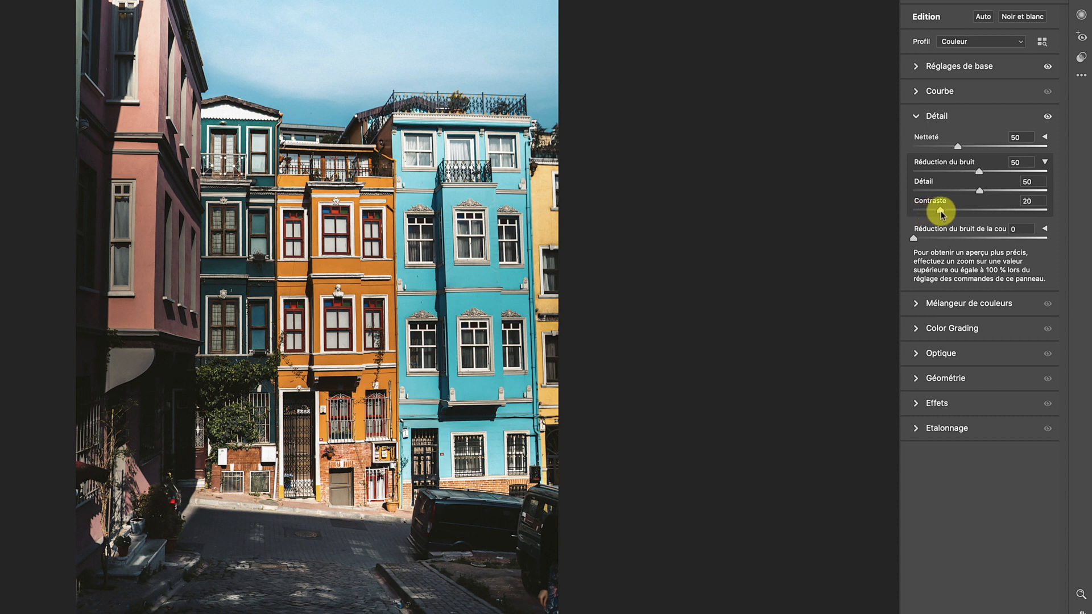
{"action": "left_click", "coordinate": [916, 115]}
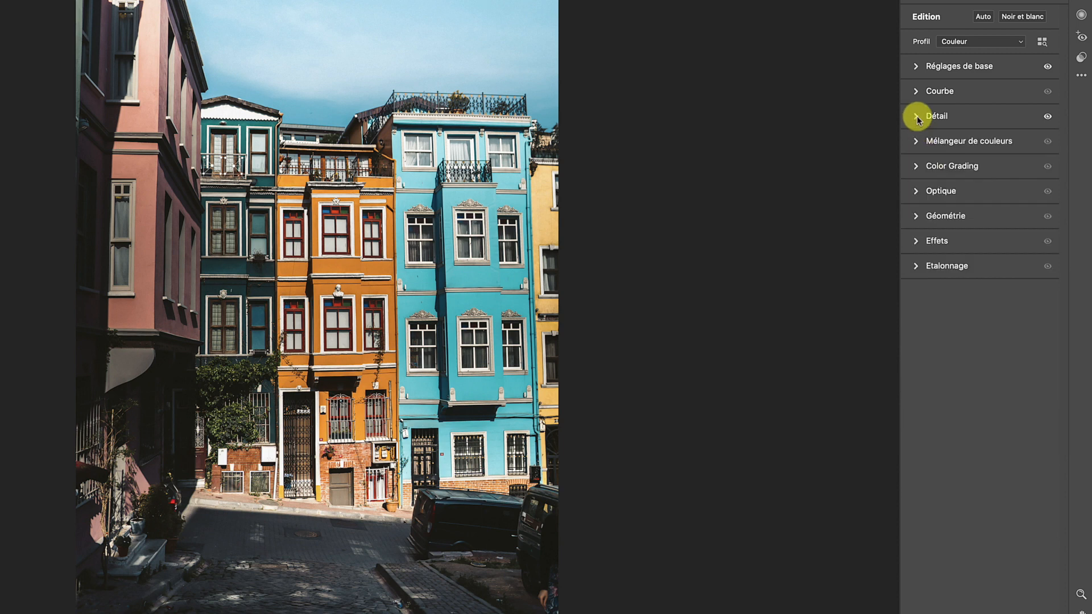
Step: Try the automatic, level, vertical and full Upright perspective corrections on the street photo
{"action": "left_click", "coordinate": [916, 215]}
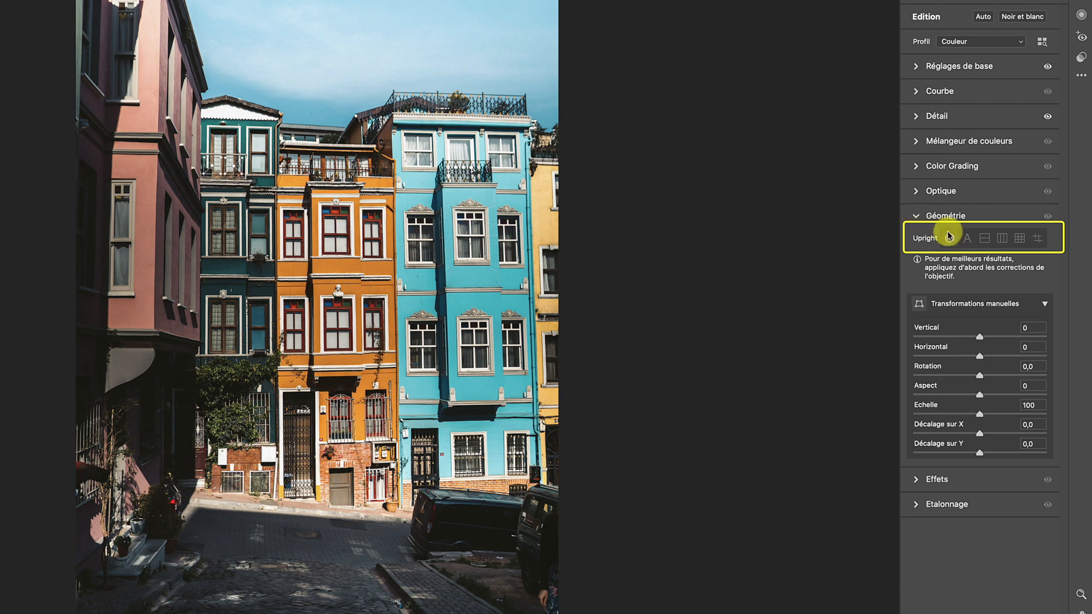
{"action": "left_click", "coordinate": [967, 239]}
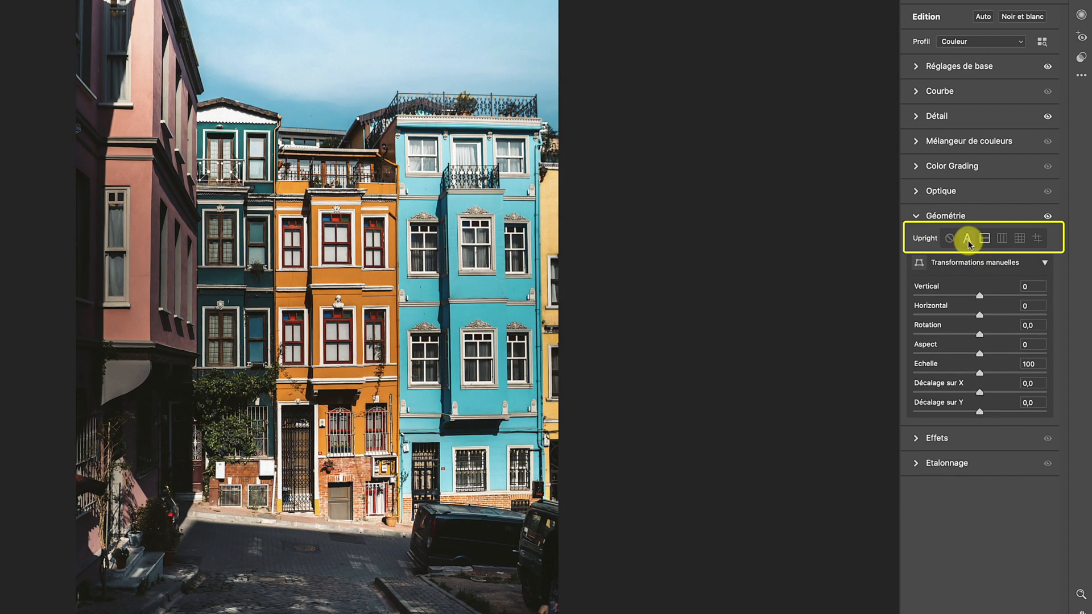
{"action": "left_click", "coordinate": [985, 239]}
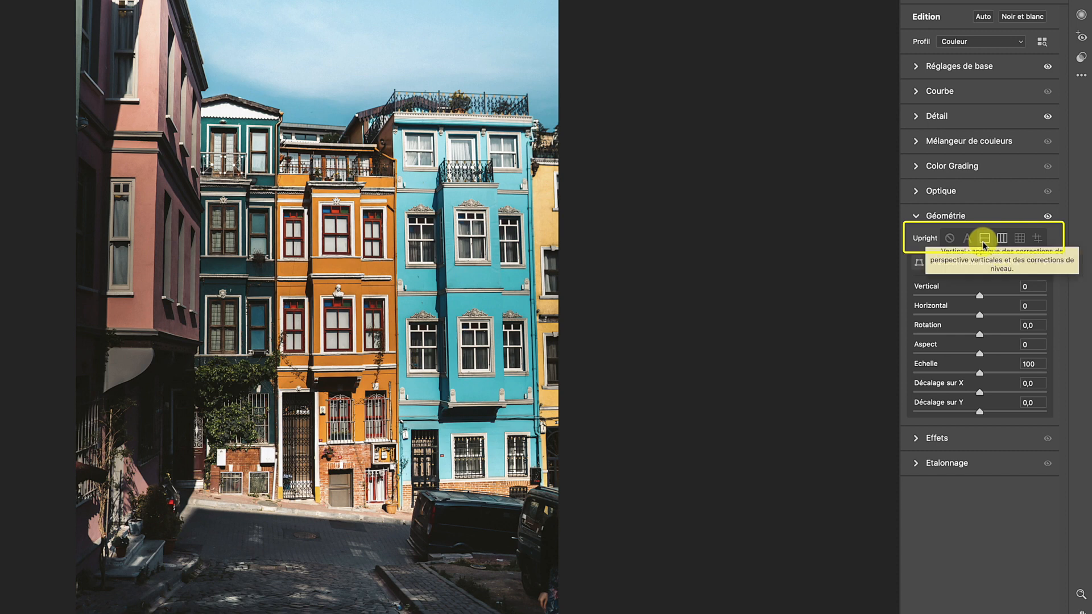
{"action": "left_click", "coordinate": [1002, 239]}
{"action": "left_click", "coordinate": [1019, 239]}
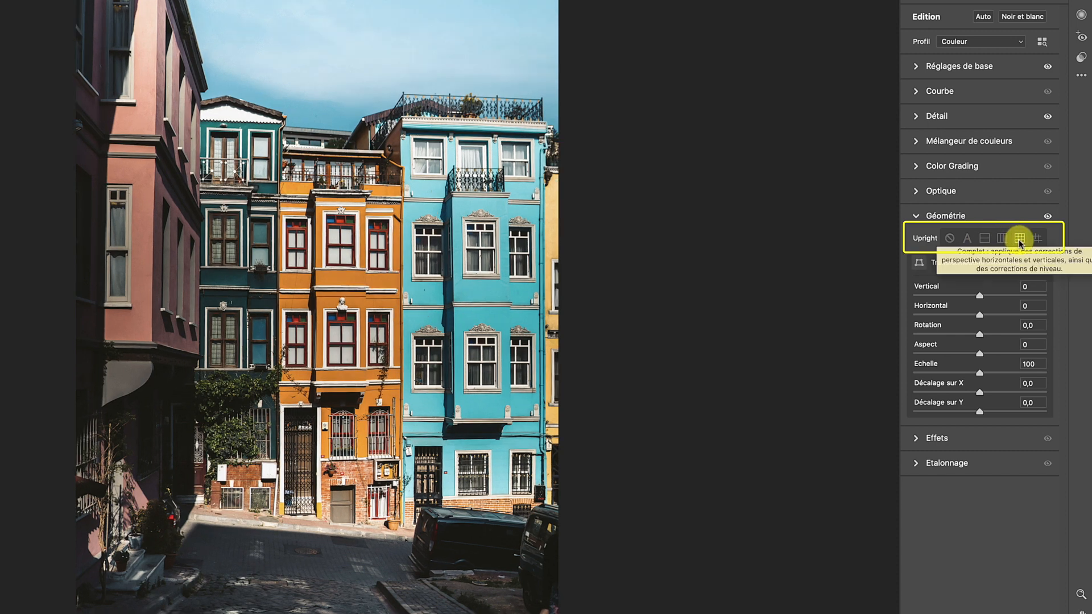
Step: Try guided Upright with one near-vertical guide down the middle of the orange house, and delete that guide
{"action": "left_click", "coordinate": [1037, 239]}
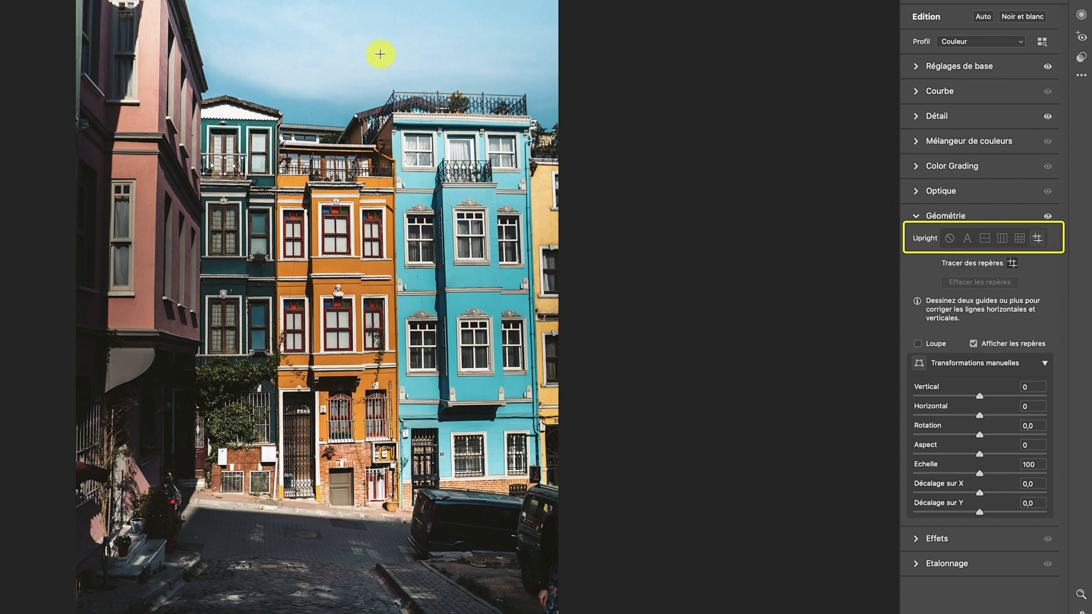
{"action": "left_click_drag", "start_coordinate": [324, 38], "coordinate": [334, 240]}
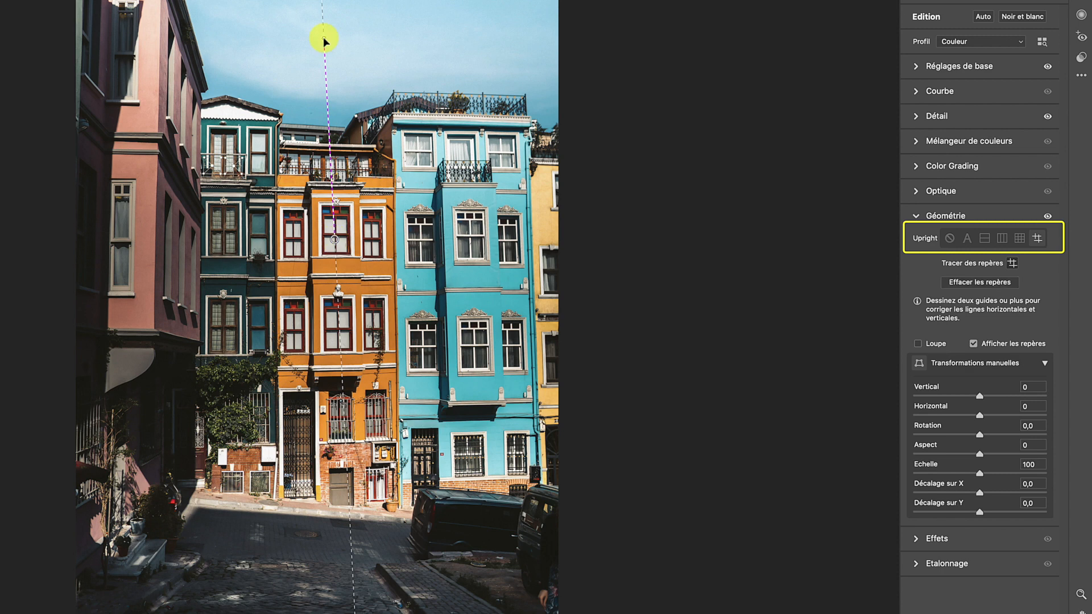
{"action": "key", "text": "BackSpace"}
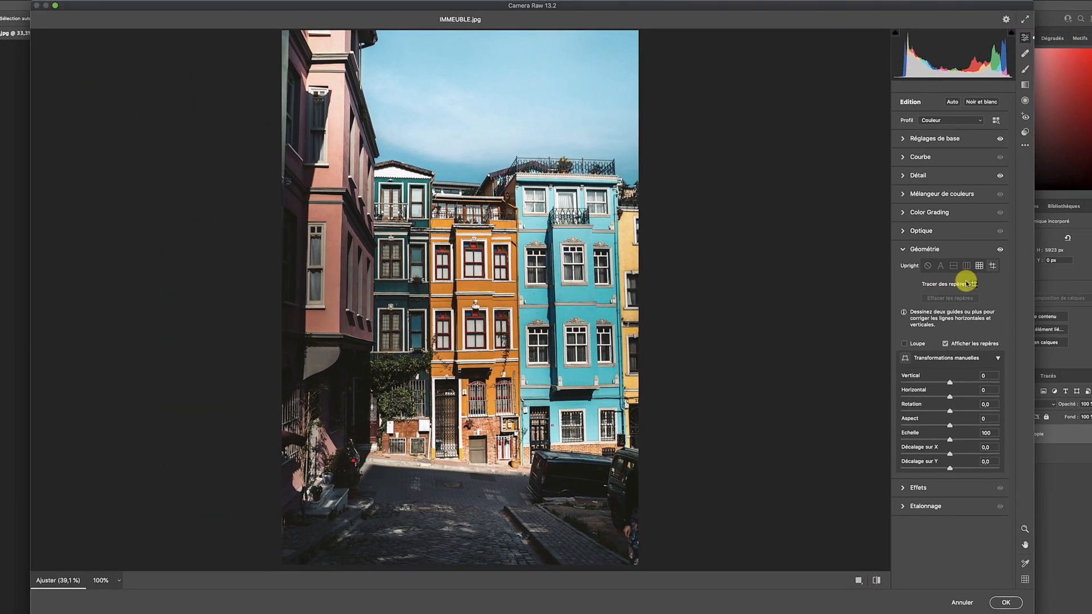
Step: Apply the full Upright correction to straighten the horizontal and vertical perspective of the houses
{"action": "left_click", "coordinate": [979, 266]}
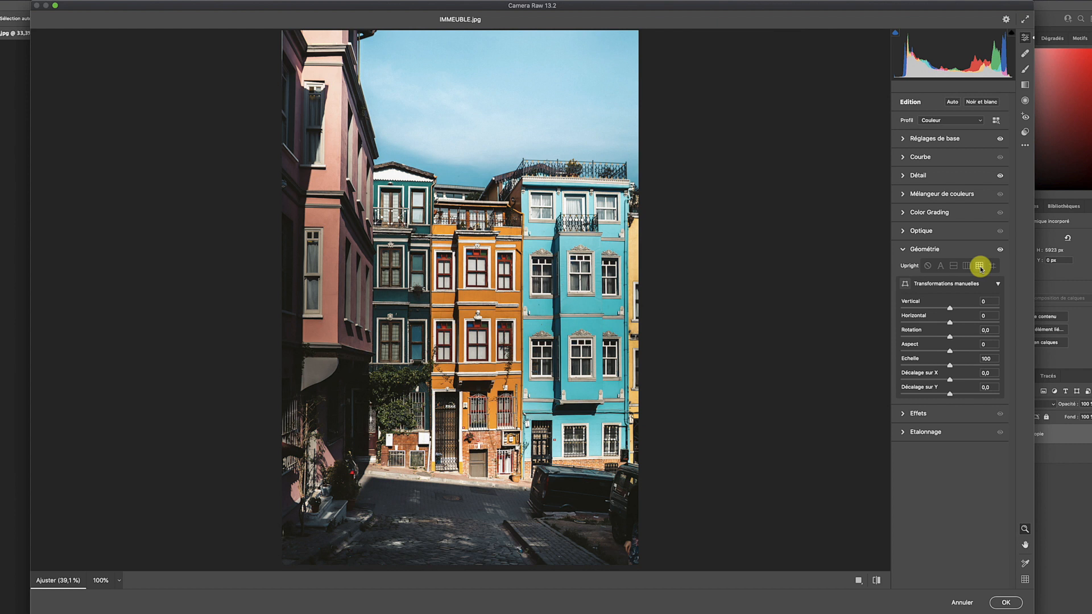
{"action": "left_click", "coordinate": [903, 250]}
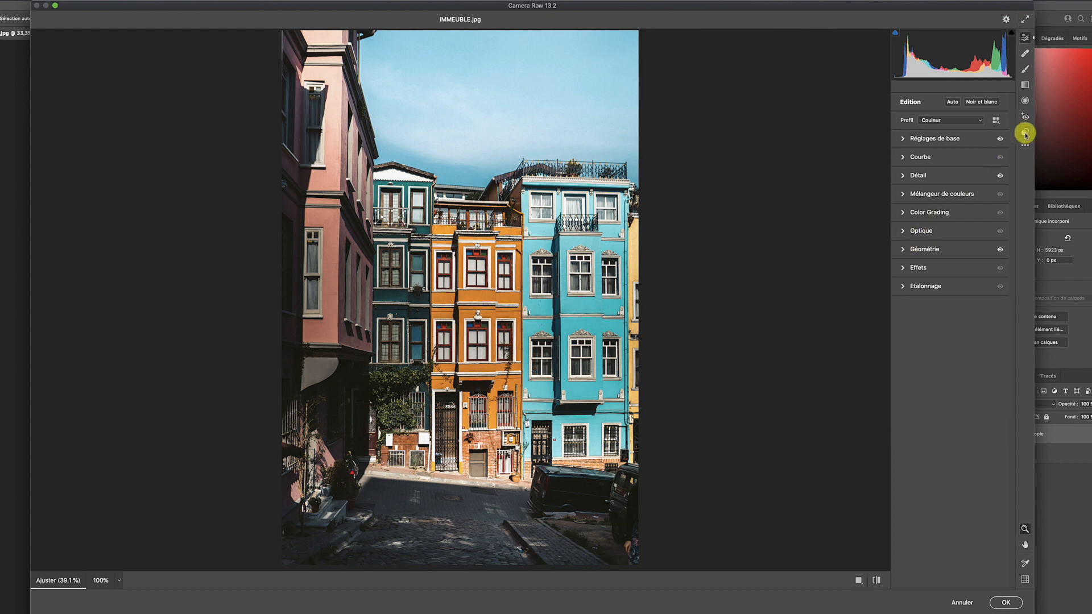
Step: Apply the Elevé presets for both sharpness (Netteté) and vignetting (Vignetage) to the street photo
{"action": "left_click", "coordinate": [1025, 134]}
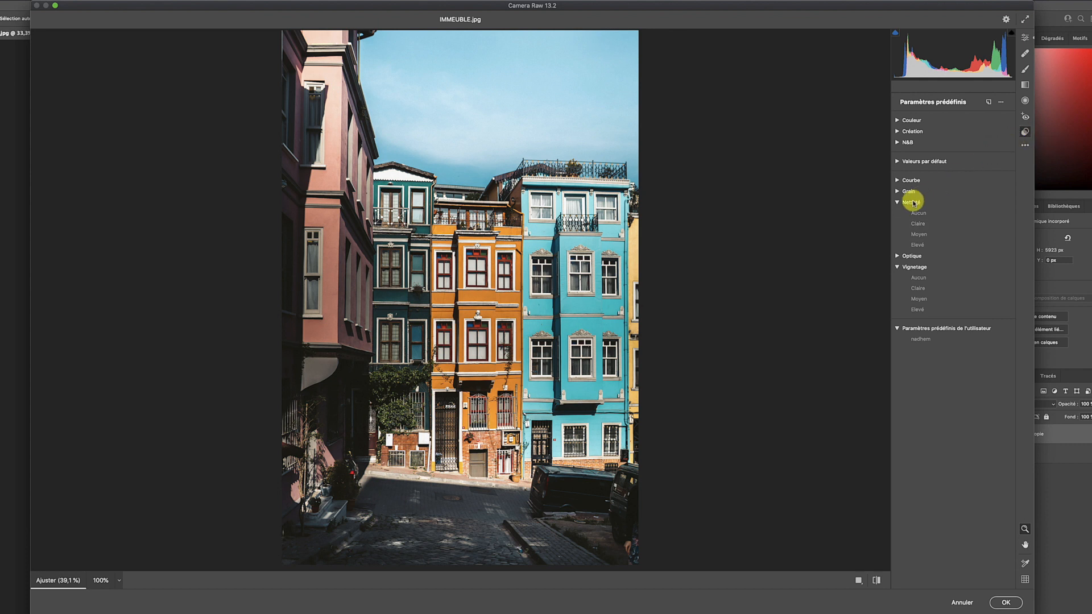
{"action": "left_click", "coordinate": [919, 246]}
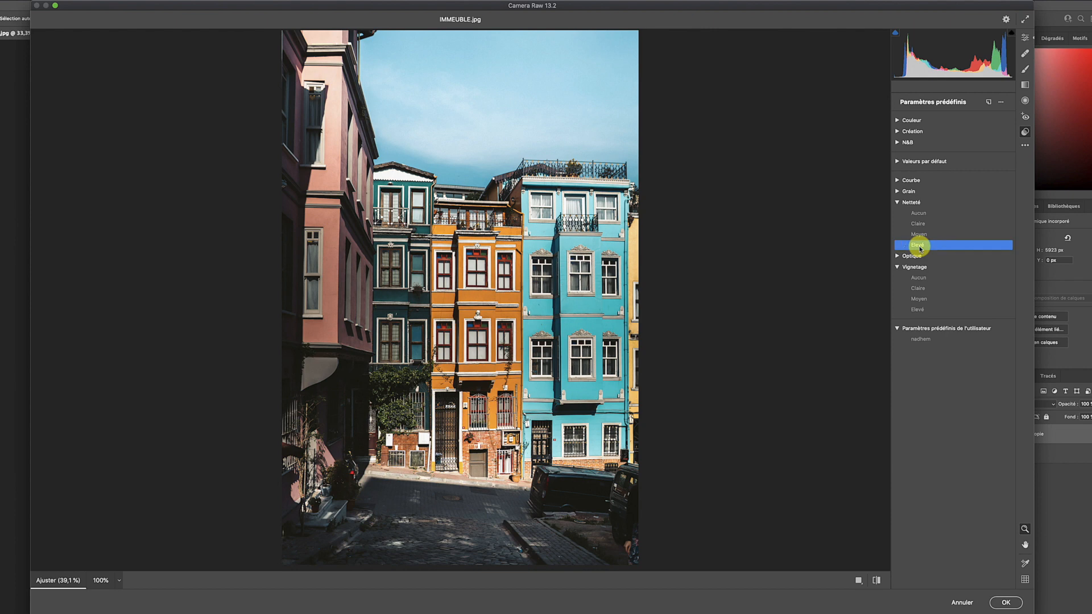
{"action": "left_click", "coordinate": [917, 309]}
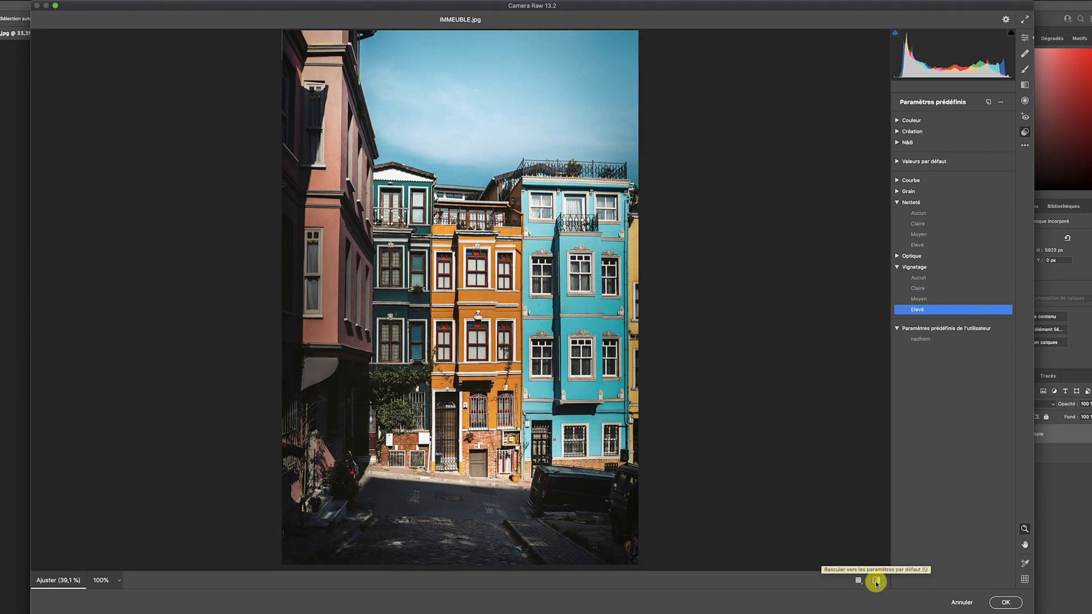
Step: Compare the edited photo with its default settings and in the before/after views, copying the current settings to the Before version
{"action": "left_click", "coordinate": [876, 581]}
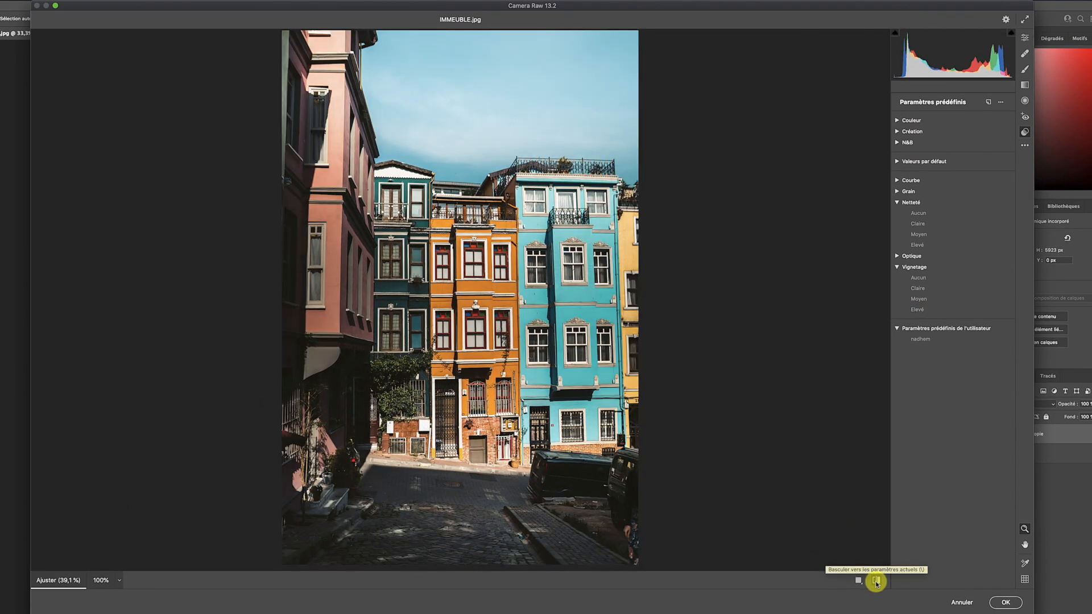
{"action": "left_click", "coordinate": [876, 581]}
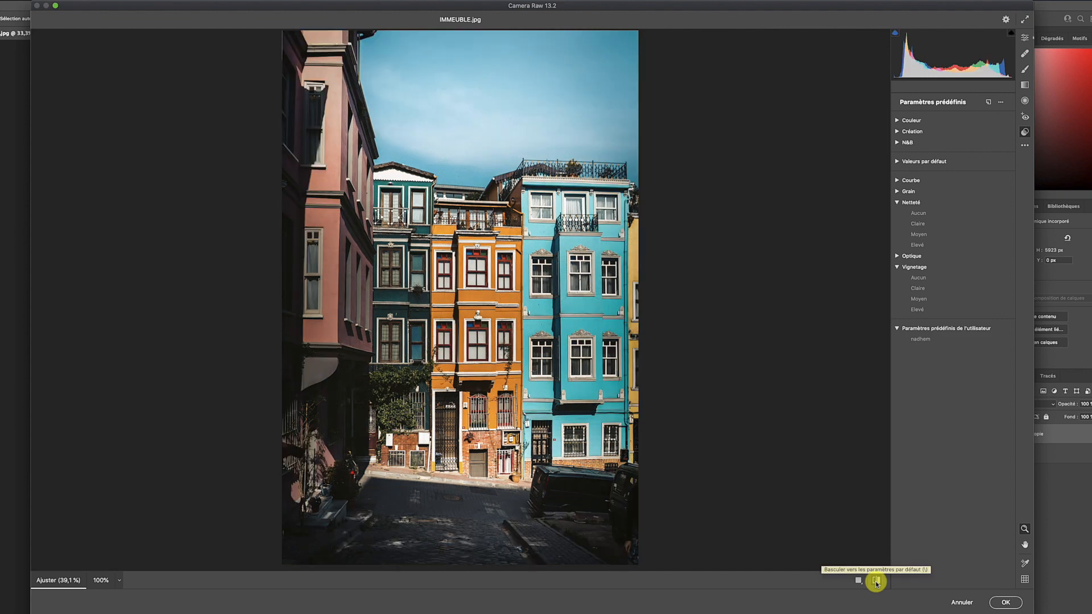
{"action": "left_click", "coordinate": [859, 580]}
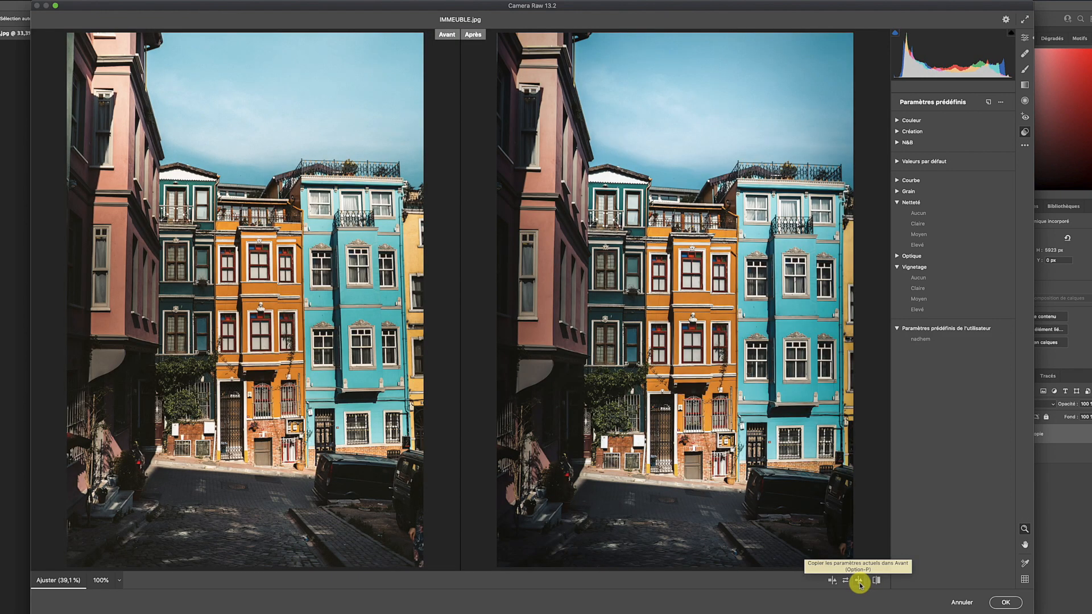
{"action": "left_click", "coordinate": [859, 583]}
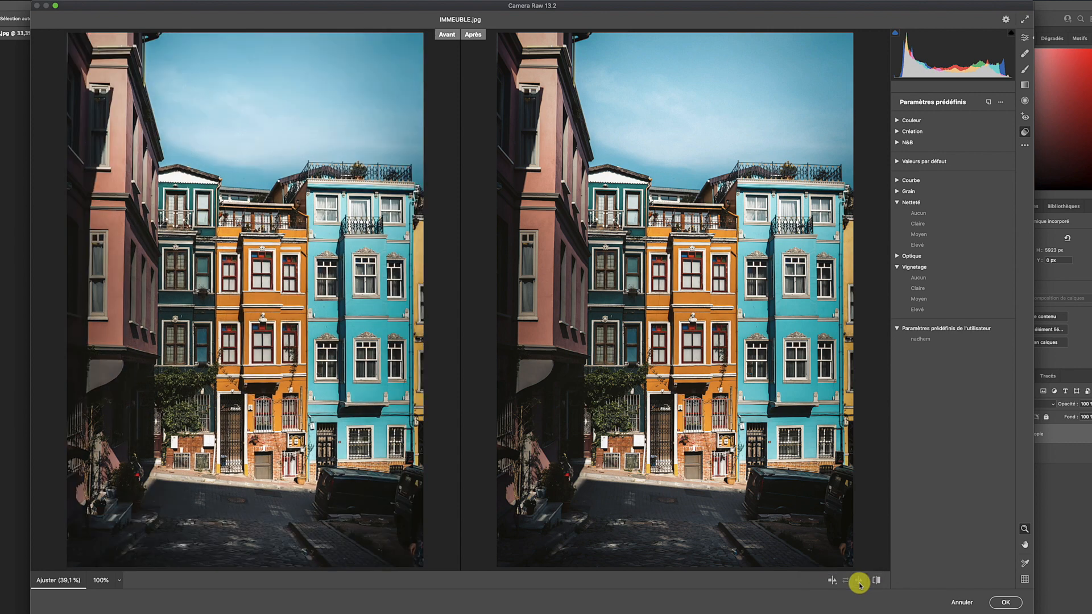
{"action": "left_click", "coordinate": [832, 580]}
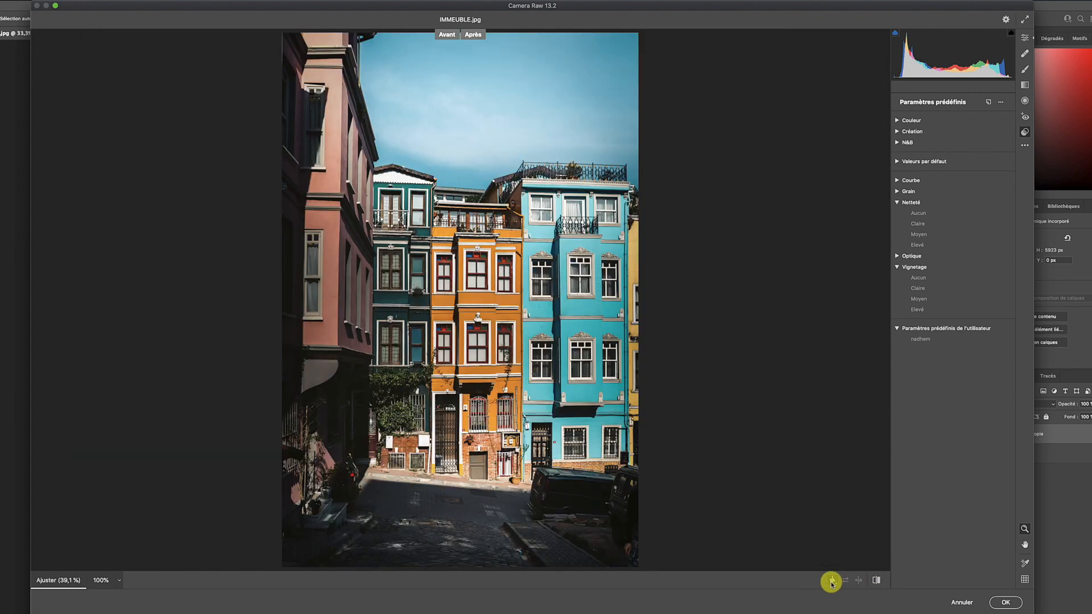
{"action": "left_click", "coordinate": [832, 581]}
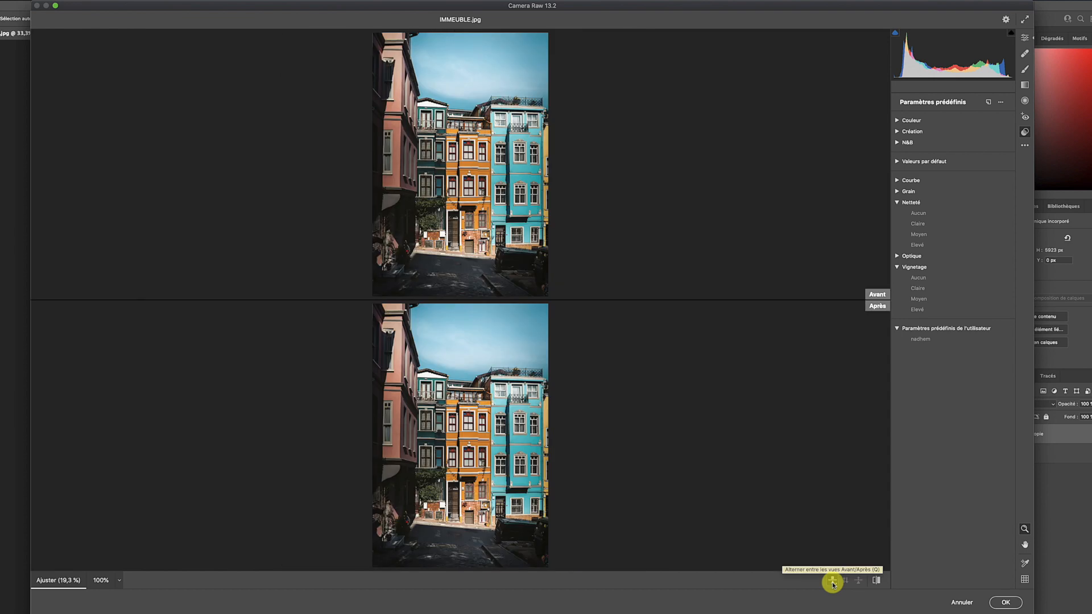
{"action": "left_click", "coordinate": [832, 581]}
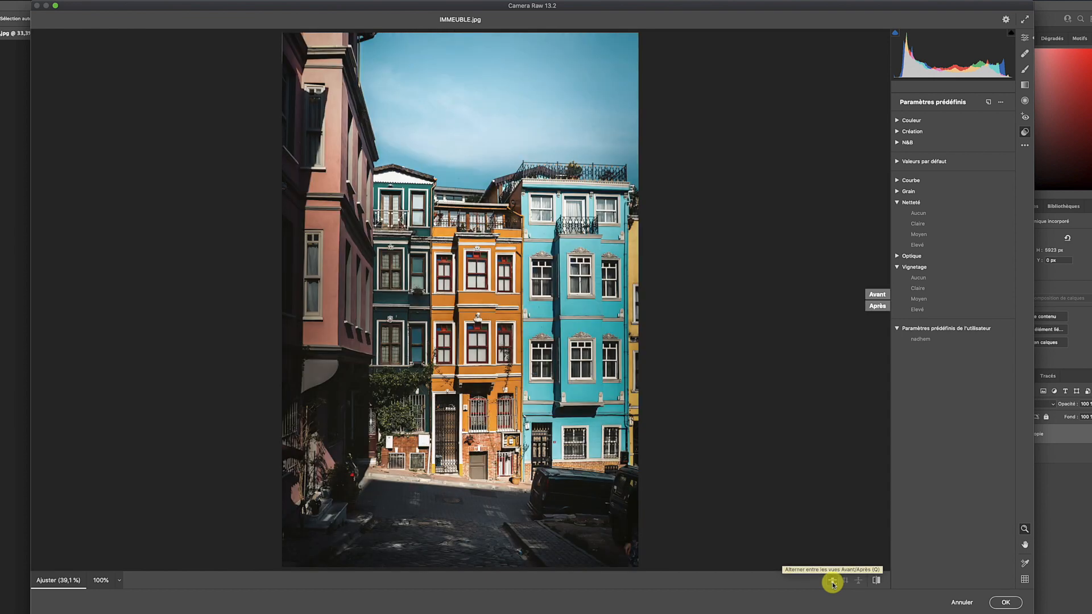
{"action": "left_click", "coordinate": [877, 582]}
{"action": "left_click", "coordinate": [876, 581]}
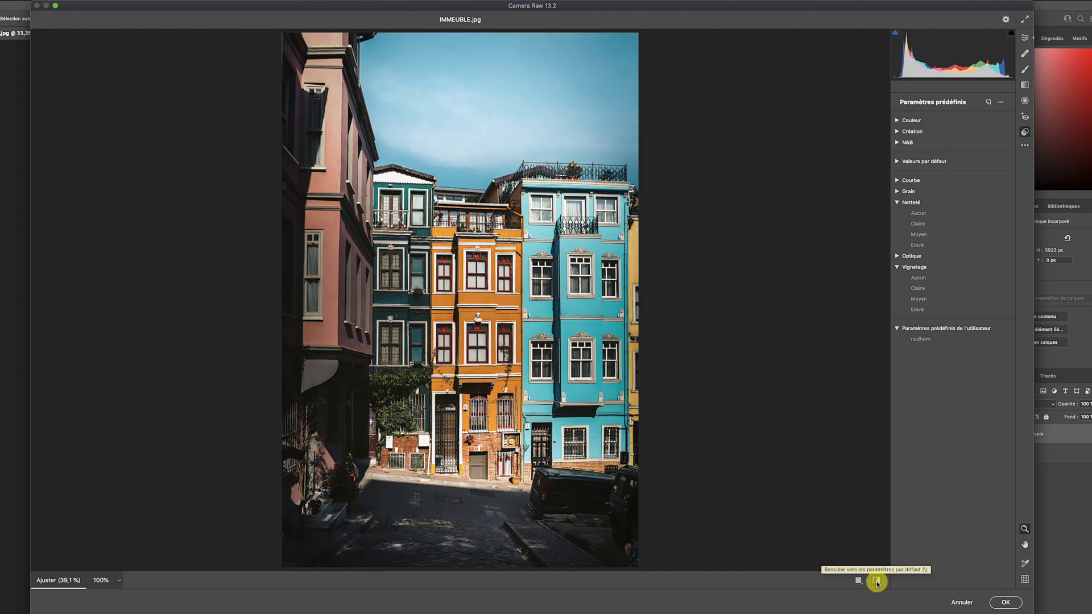
Step: Apply the Camera Raw edits to the smart object, and reopen its Camera Raw smart filter before cancelling without changes
{"action": "left_click", "coordinate": [1005, 604]}
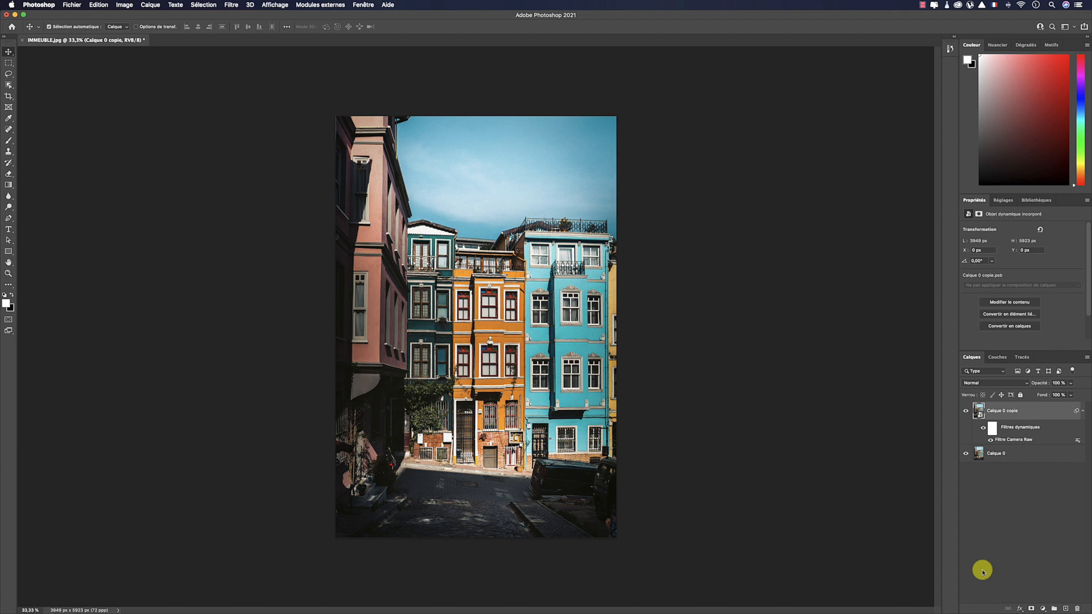
{"action": "double_click", "coordinate": [1006, 441]}
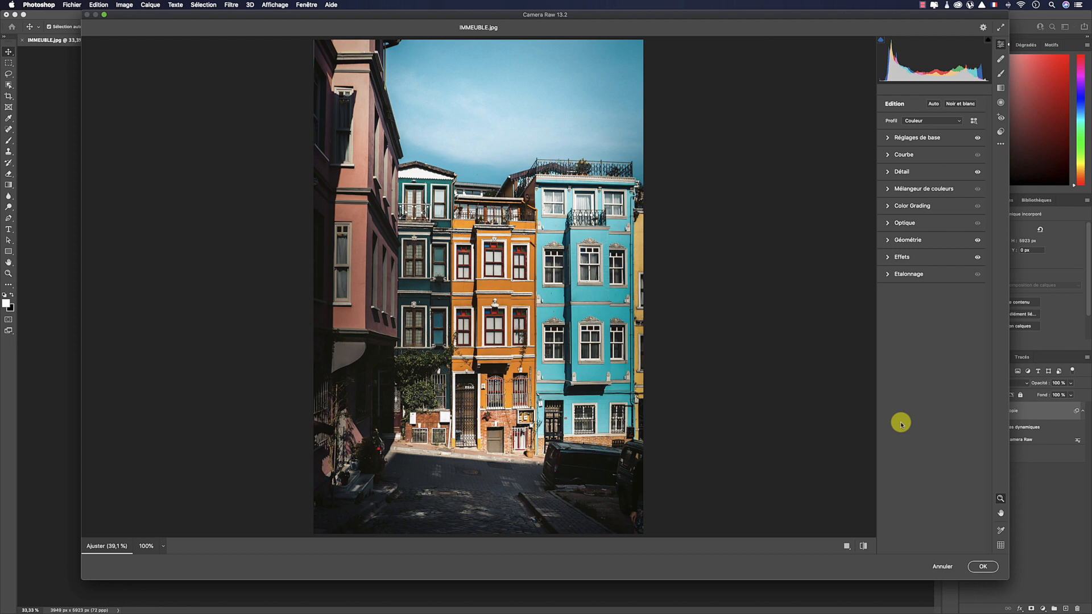
{"action": "left_click", "coordinate": [940, 567]}
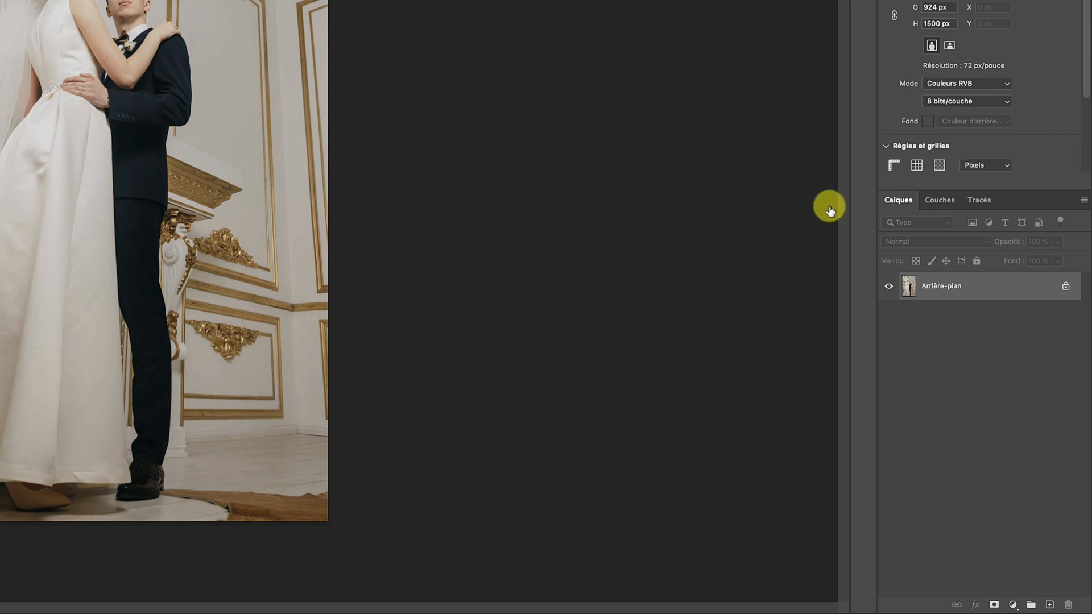
Step: Convert the locked background of the wedding photo into the regular layer Calque 0 and duplicate it
{"action": "double_click", "coordinate": [968, 284]}
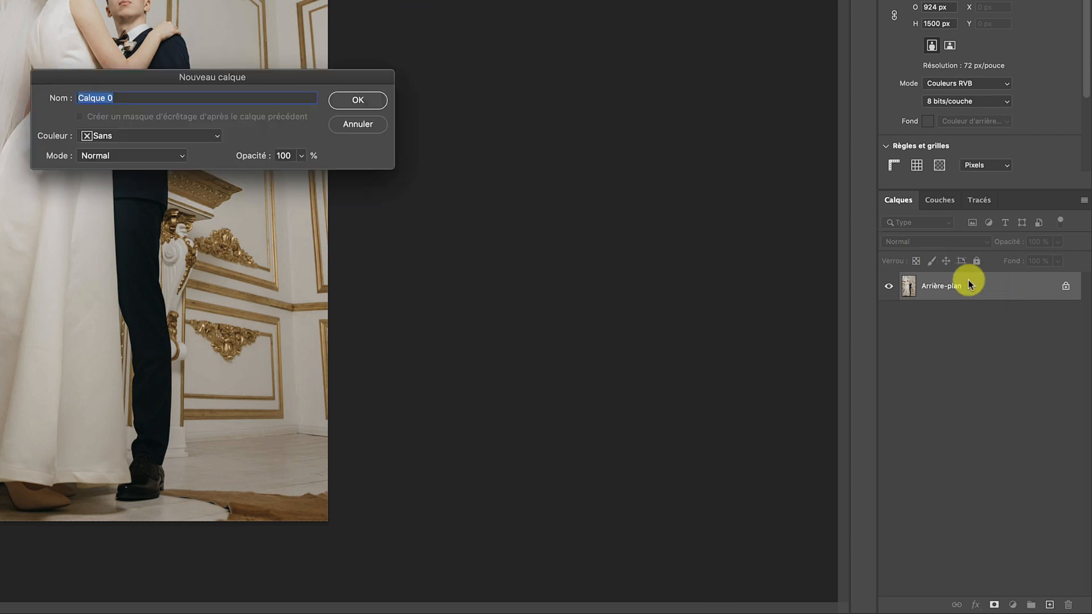
{"action": "left_click", "coordinate": [366, 102]}
{"action": "left_click_drag", "start_coordinate": [1002, 286], "coordinate": [1049, 603]}
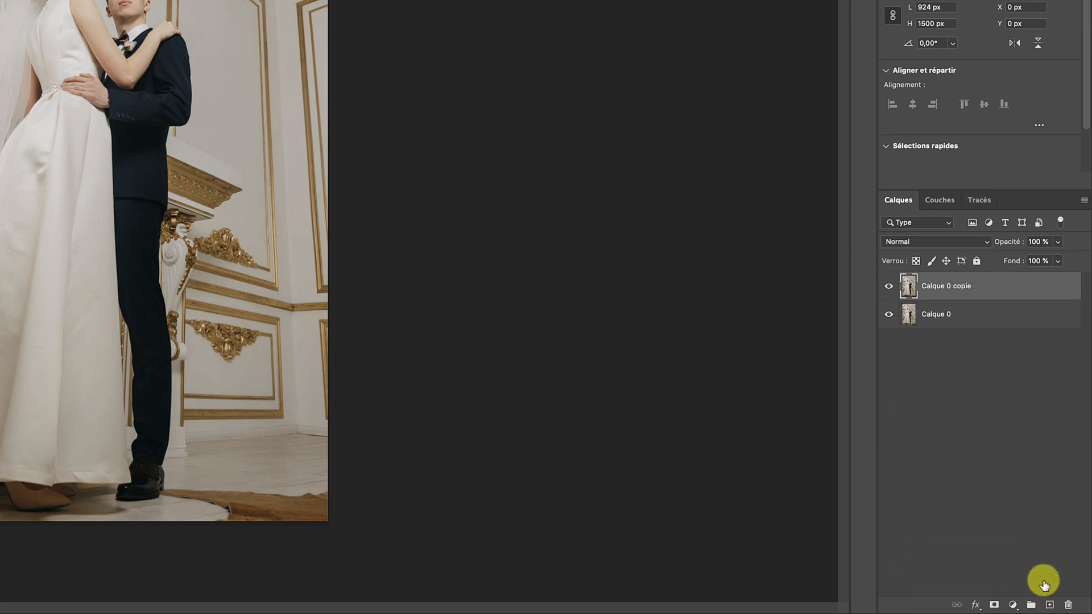
Step: Convert the wedding photo's Calque 0 copie layer to a smart object and open the Camera Raw filter on it
{"action": "right_click", "coordinate": [972, 279]}
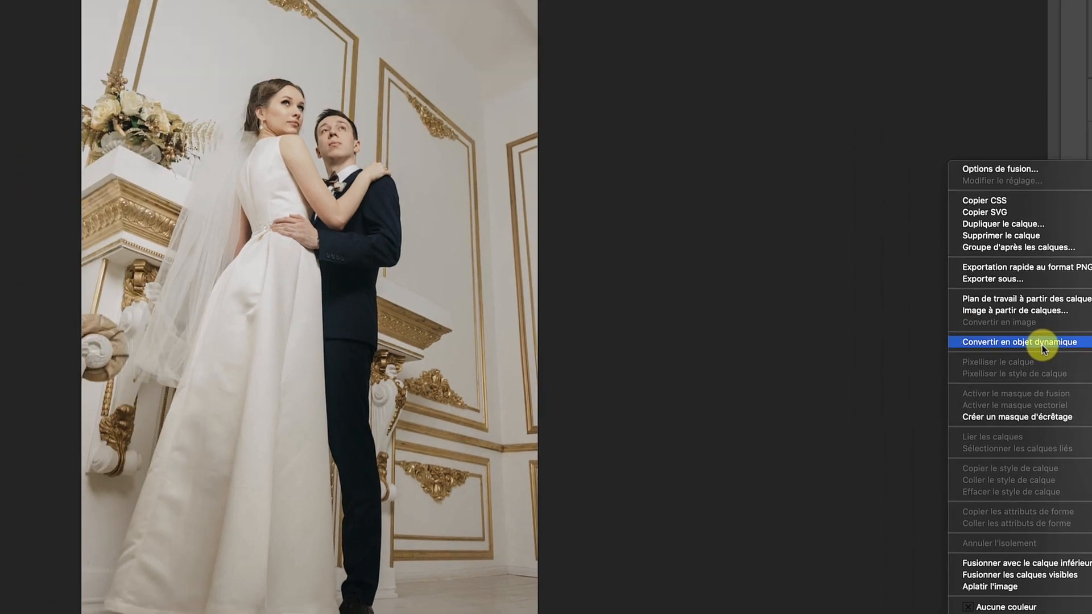
{"action": "left_click", "coordinate": [832, 205]}
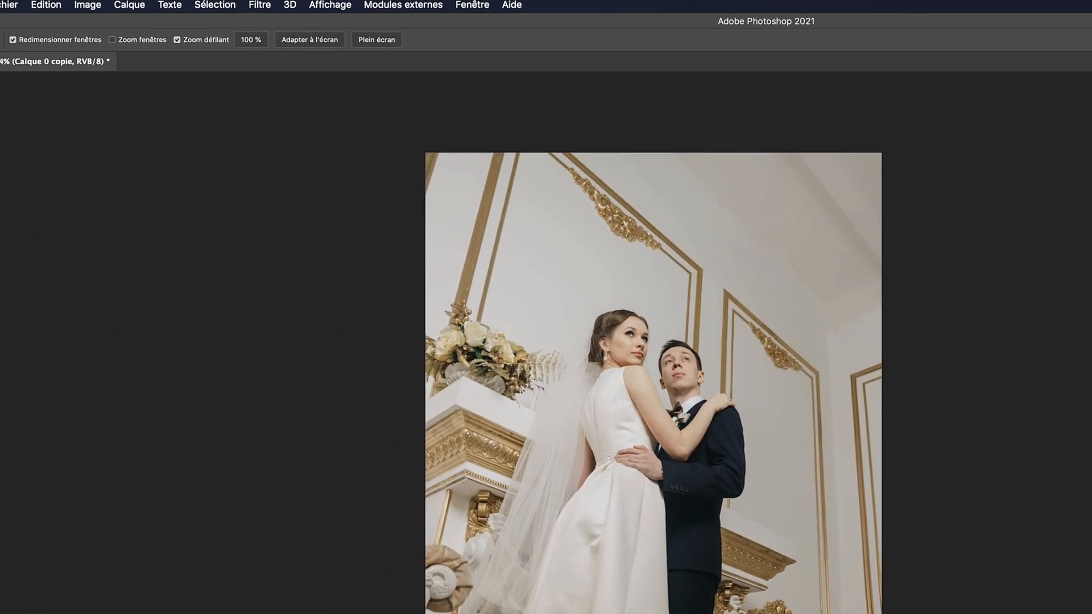
{"action": "left_click", "coordinate": [263, 9]}
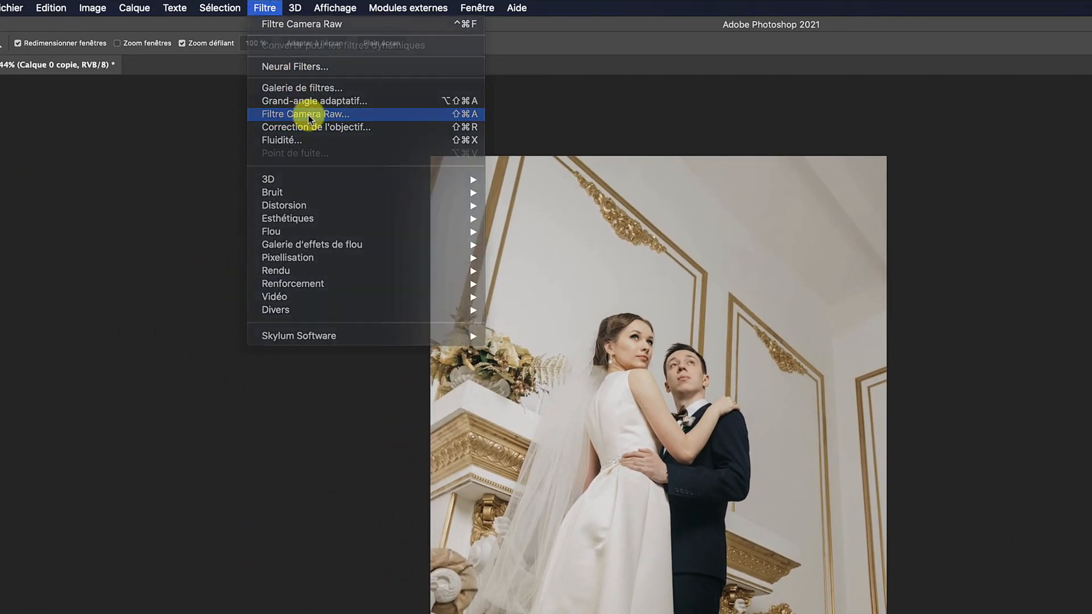
{"action": "left_click", "coordinate": [309, 115]}
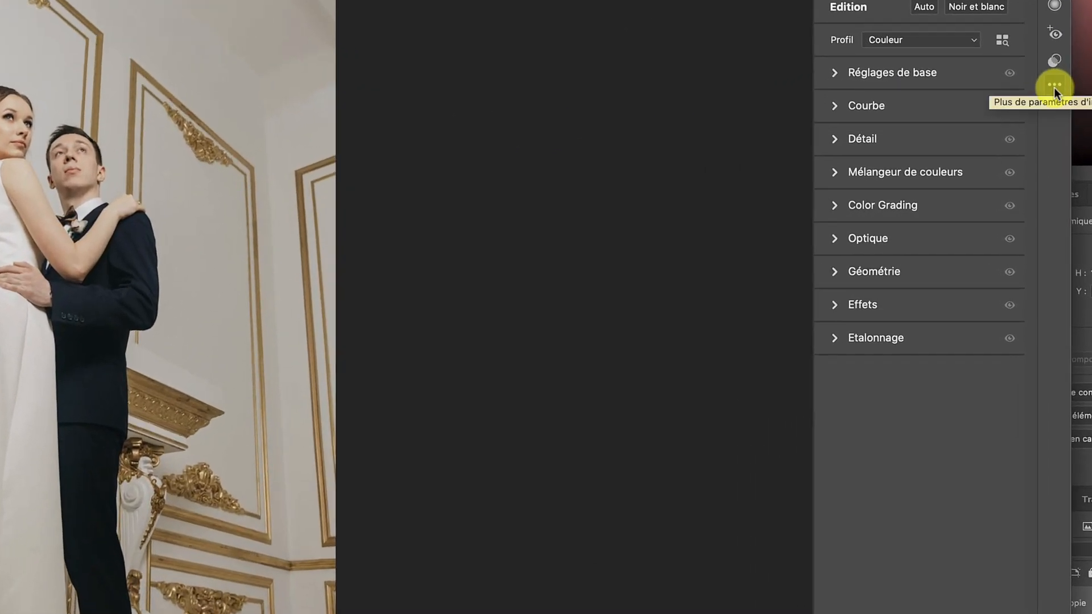
Step: Load the 03_Camera Raw_Fashion.xmp settings file from the Presets fixthephoto folder onto the wedding photo in Camera Raw
{"action": "left_click", "coordinate": [1053, 86]}
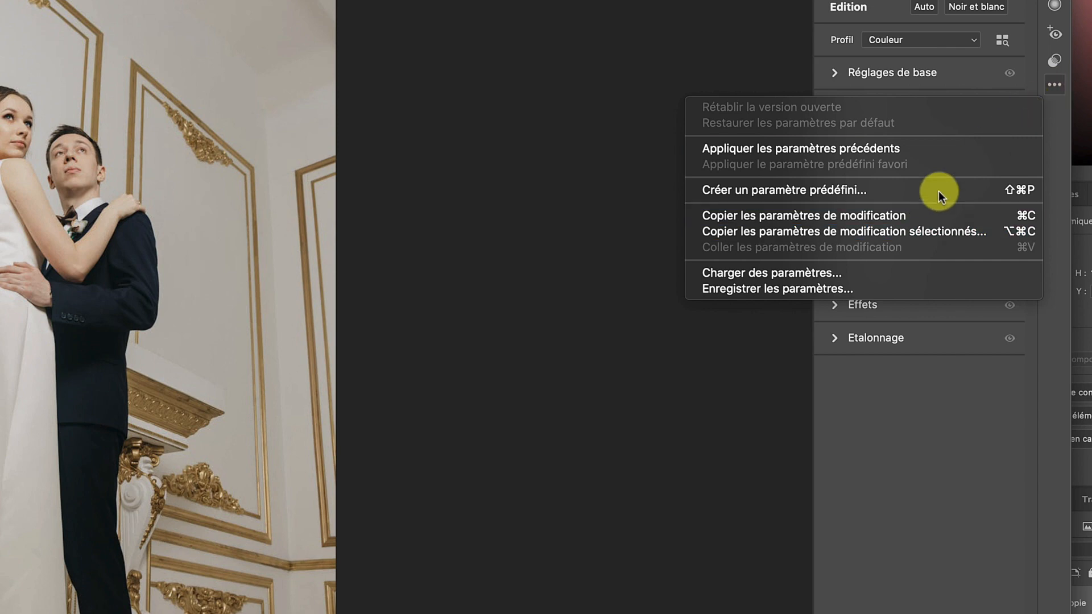
{"action": "left_click", "coordinate": [848, 273]}
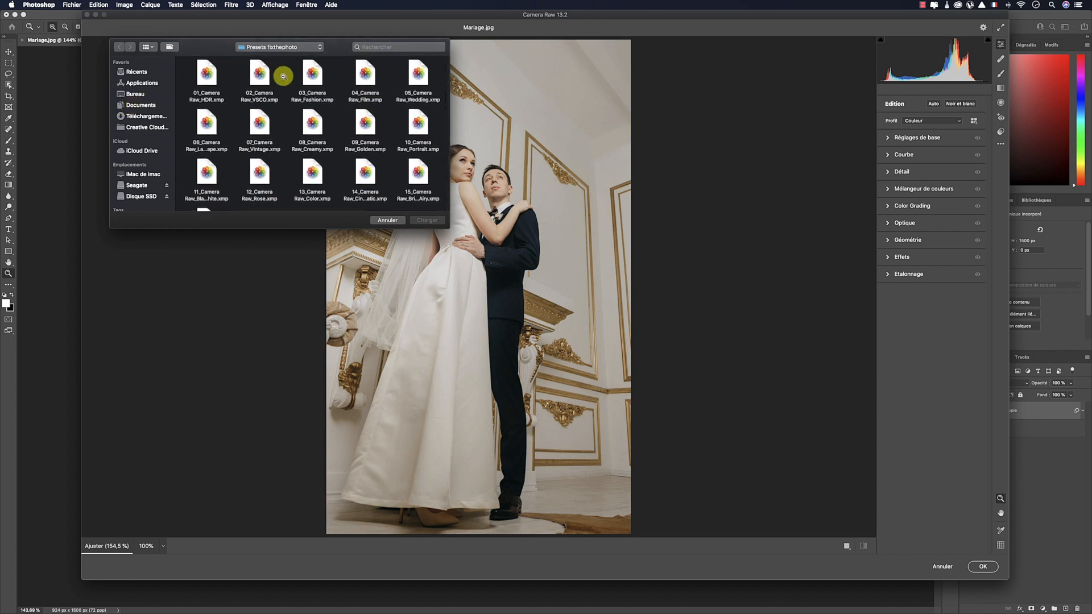
{"action": "left_click", "coordinate": [259, 80]}
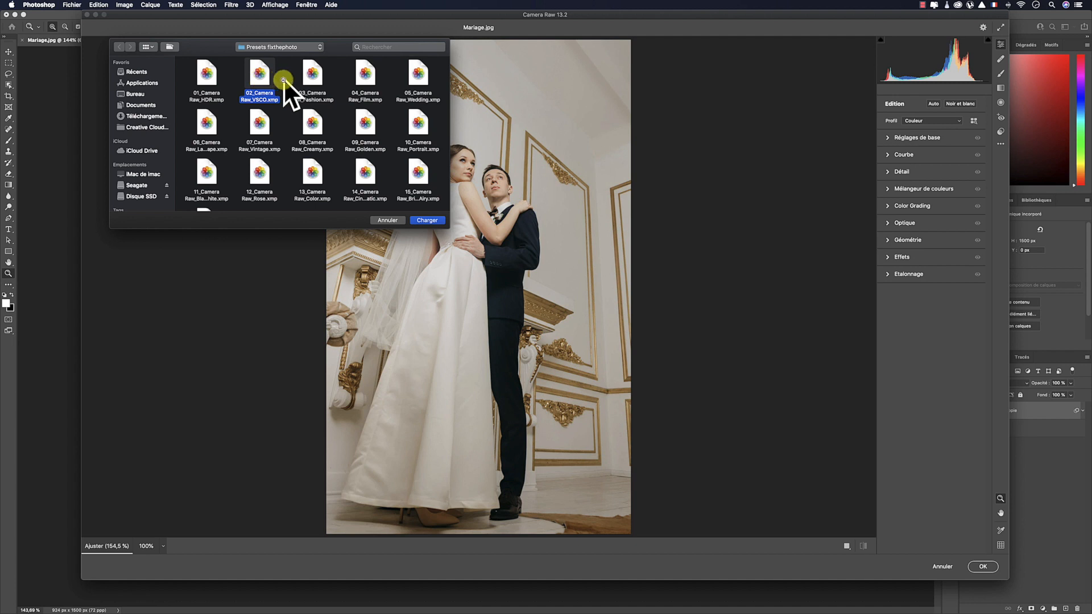
{"action": "left_click", "coordinate": [312, 79]}
{"action": "left_click", "coordinate": [270, 79]}
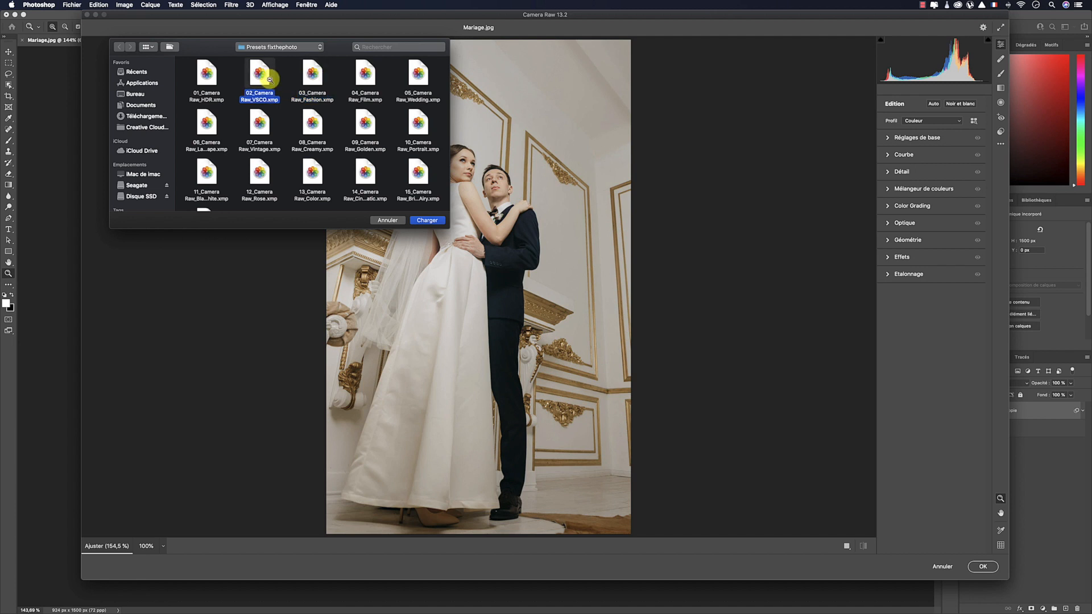
{"action": "left_click", "coordinate": [313, 77]}
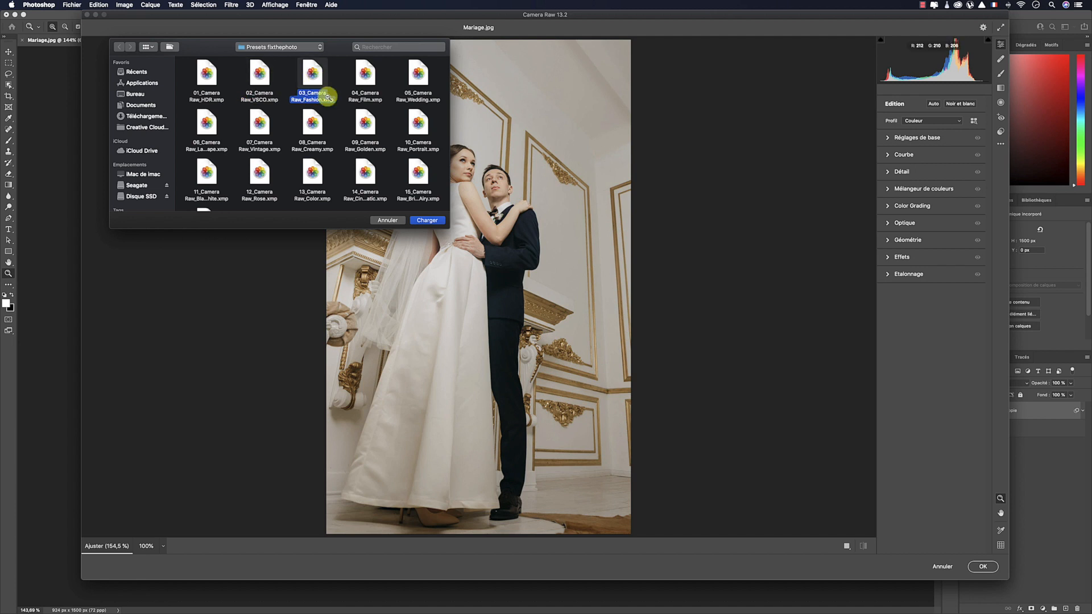
{"action": "left_click", "coordinate": [431, 221]}
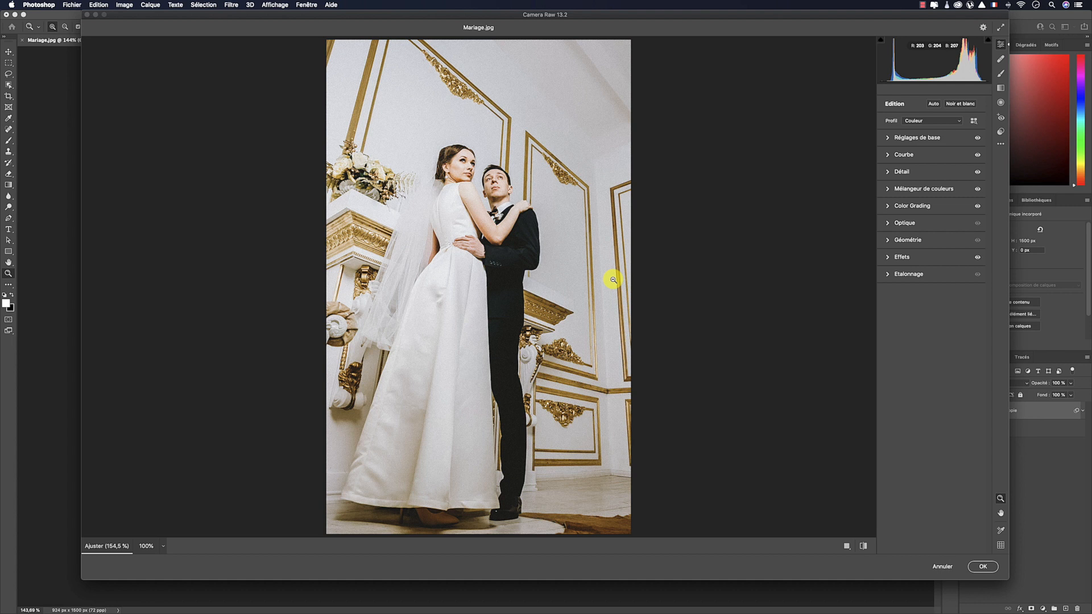
Step: Raise the tint slightly in Réglages de base and adjust the midtone and shadow luminance in Color Grading
{"action": "left_click", "coordinate": [890, 138]}
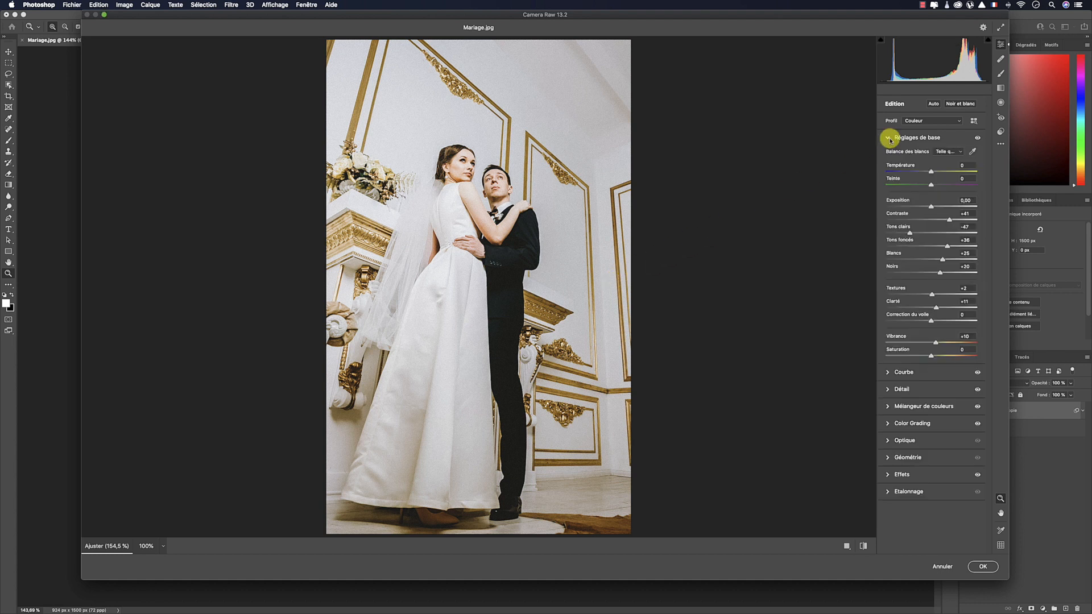
{"action": "left_click_drag", "start_coordinate": [931, 184], "coordinate": [936, 186]}
{"action": "left_click", "coordinate": [889, 138]}
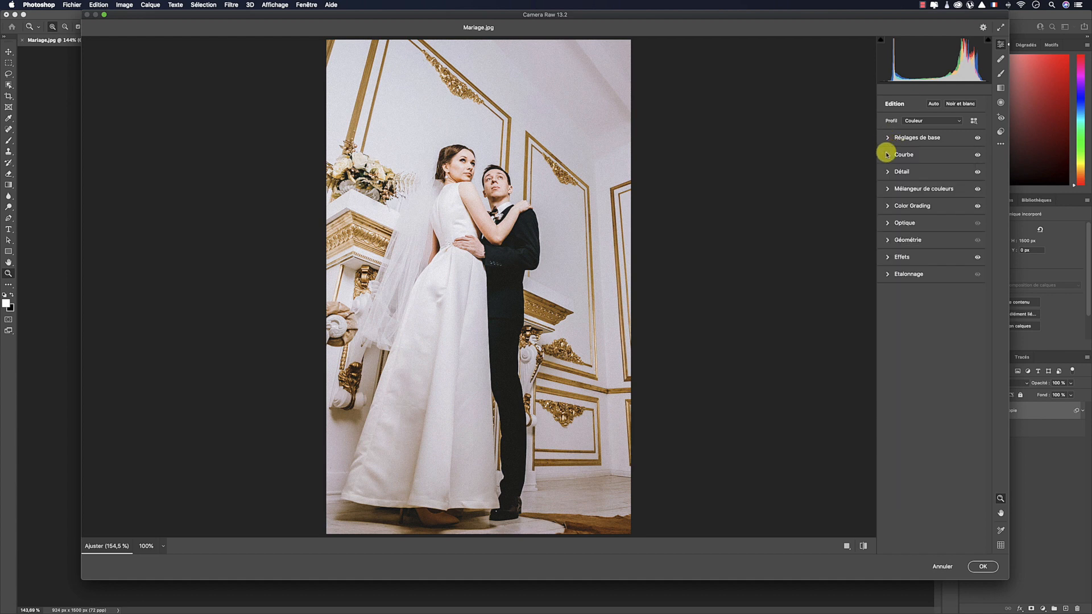
{"action": "left_click", "coordinate": [889, 207]}
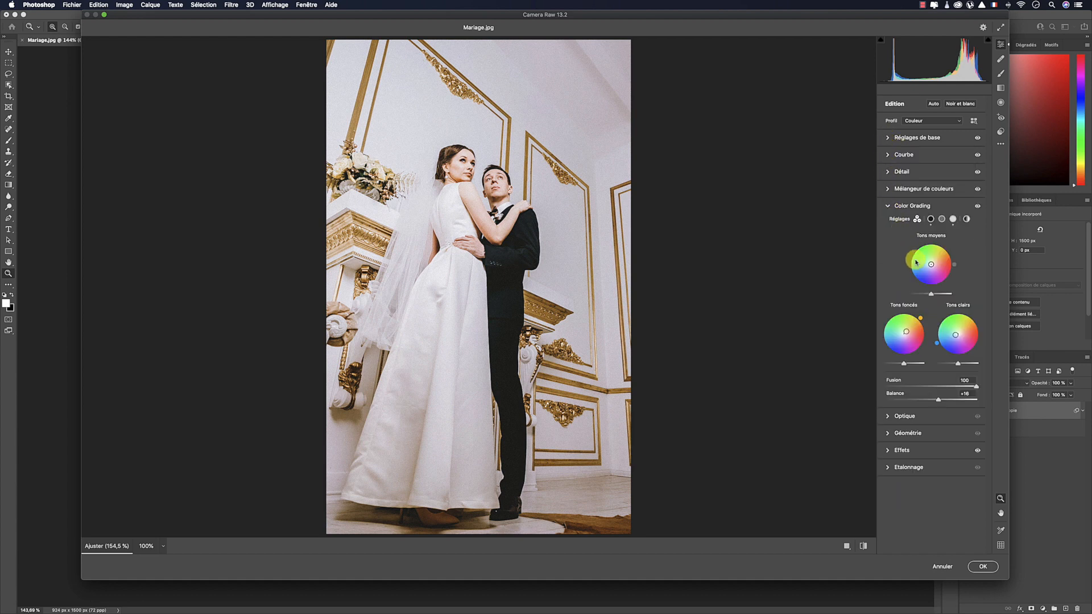
{"action": "left_click_drag", "start_coordinate": [931, 294], "coordinate": [941, 295]}
{"action": "left_click_drag", "start_coordinate": [903, 363], "coordinate": [961, 366]}
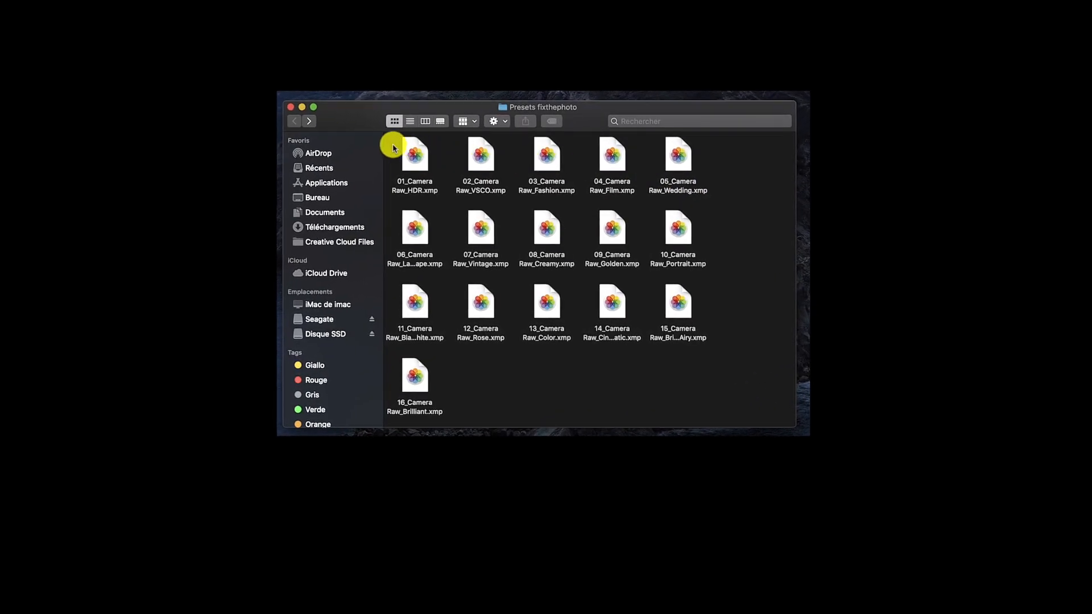
Step: Switch to Finder, copy all the .xmp files in the Presets fixthephoto folder, and open the hidden user Bibliothèque folder
{"action": "left_click_drag", "start_coordinate": [392, 142], "coordinate": [747, 418]}
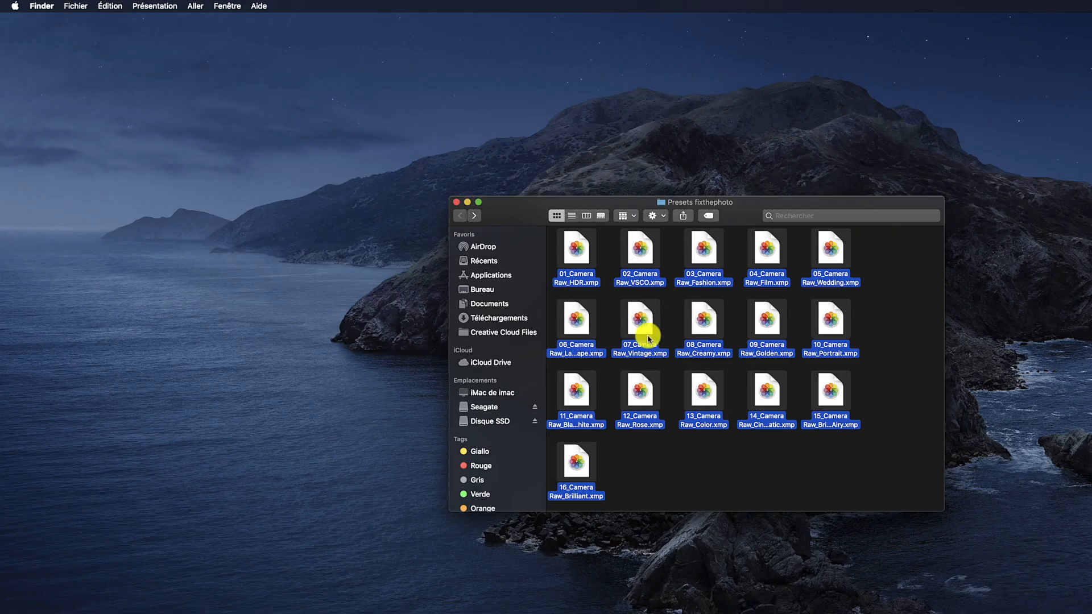
{"action": "left_click", "coordinate": [194, 7]}
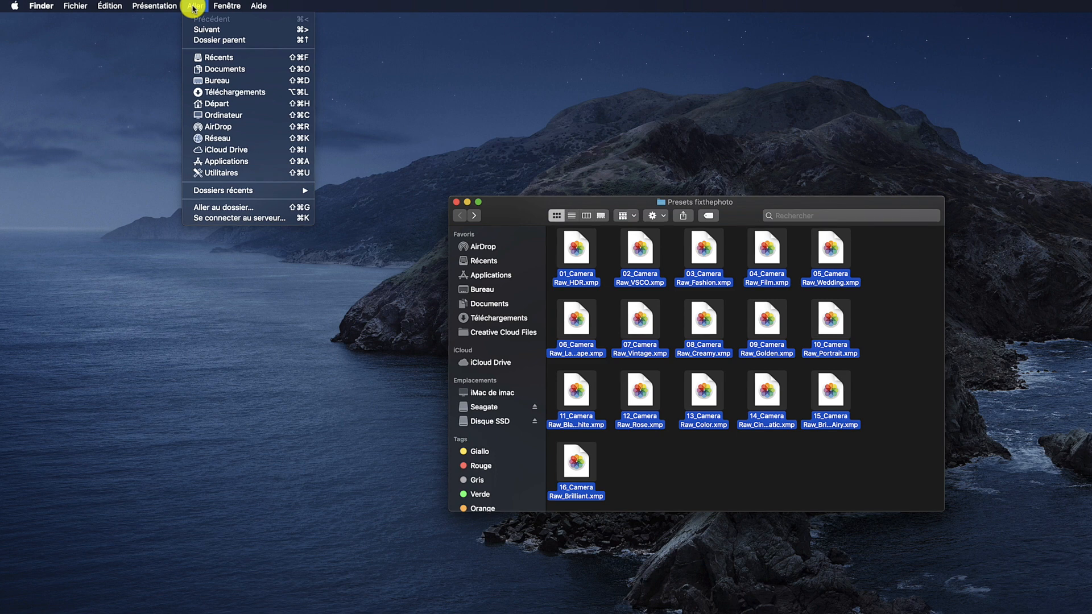
{"action": "key", "text": "alt"}
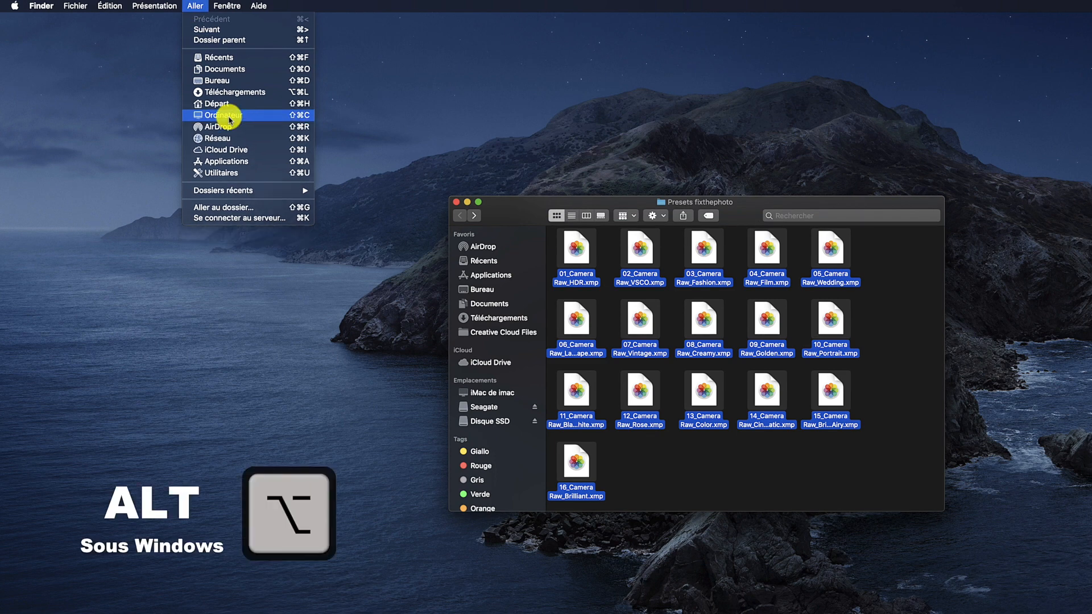
{"action": "key", "text": "alt"}
{"action": "key", "text": "alt"}
{"action": "left_click", "coordinate": [229, 120]}
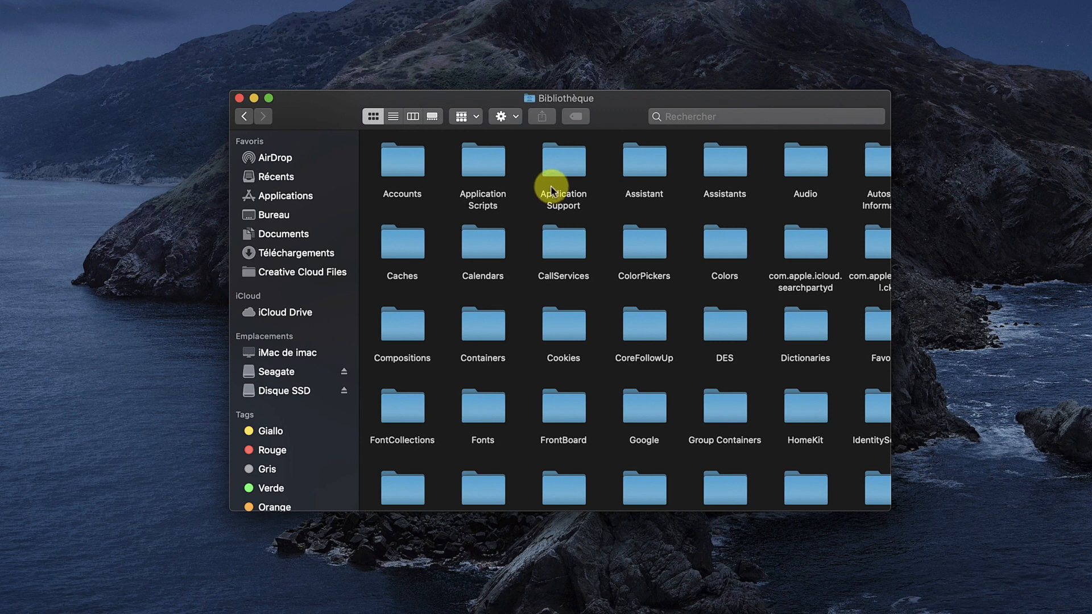
Step: Paste the copied presets into the Settings folder under Application Support, Adobe, CameraRaw
{"action": "double_click", "coordinate": [562, 171]}
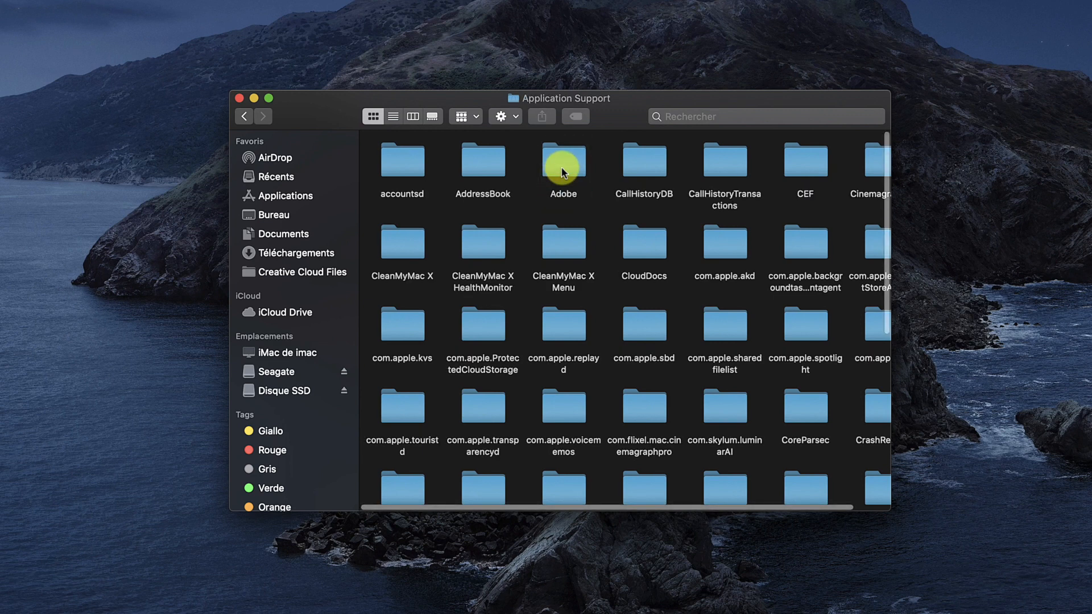
{"action": "double_click", "coordinate": [562, 170]}
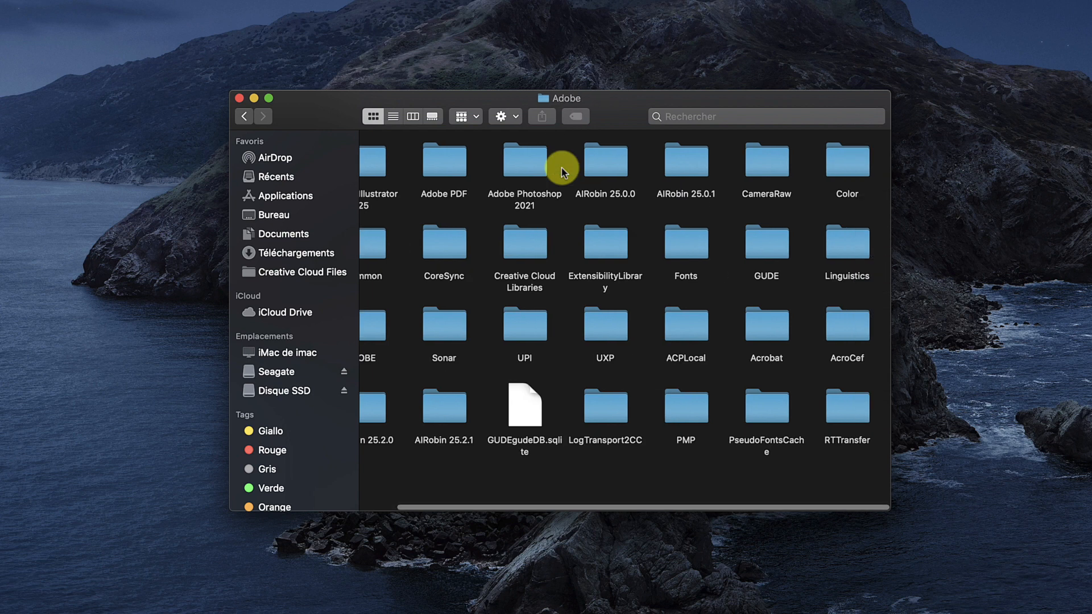
{"action": "scroll", "coordinate": [563, 171], "scroll_direction": "left", "scroll_amount": 1}
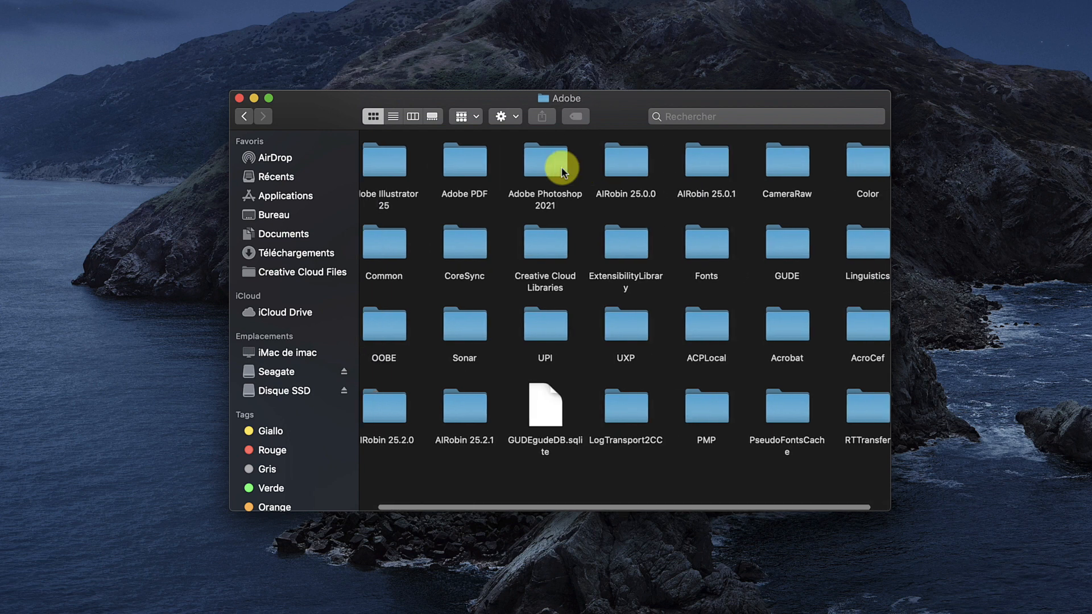
{"action": "double_click", "coordinate": [784, 164]}
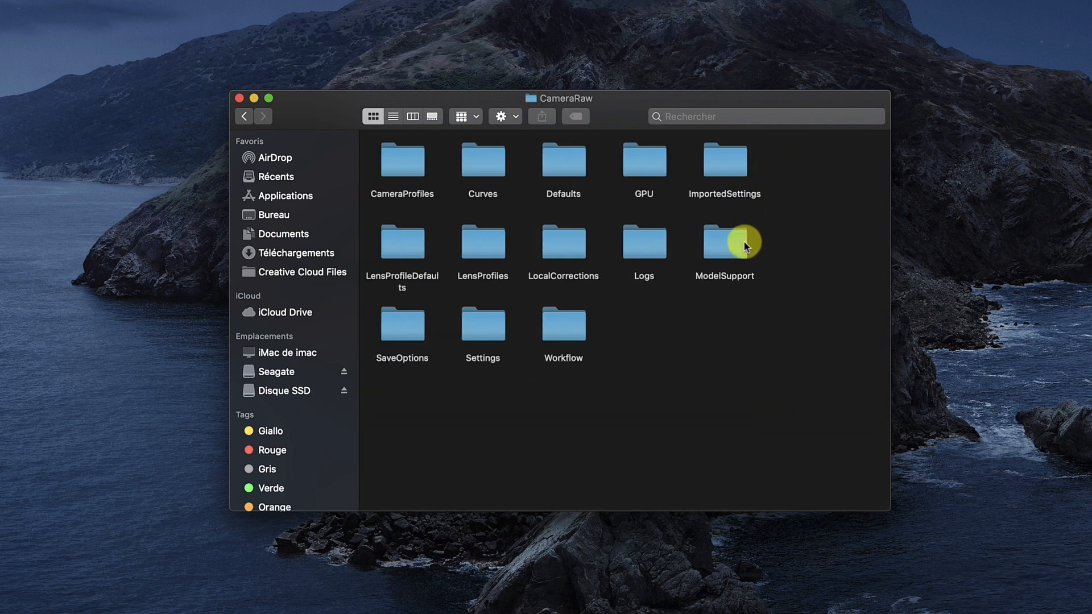
{"action": "double_click", "coordinate": [481, 322]}
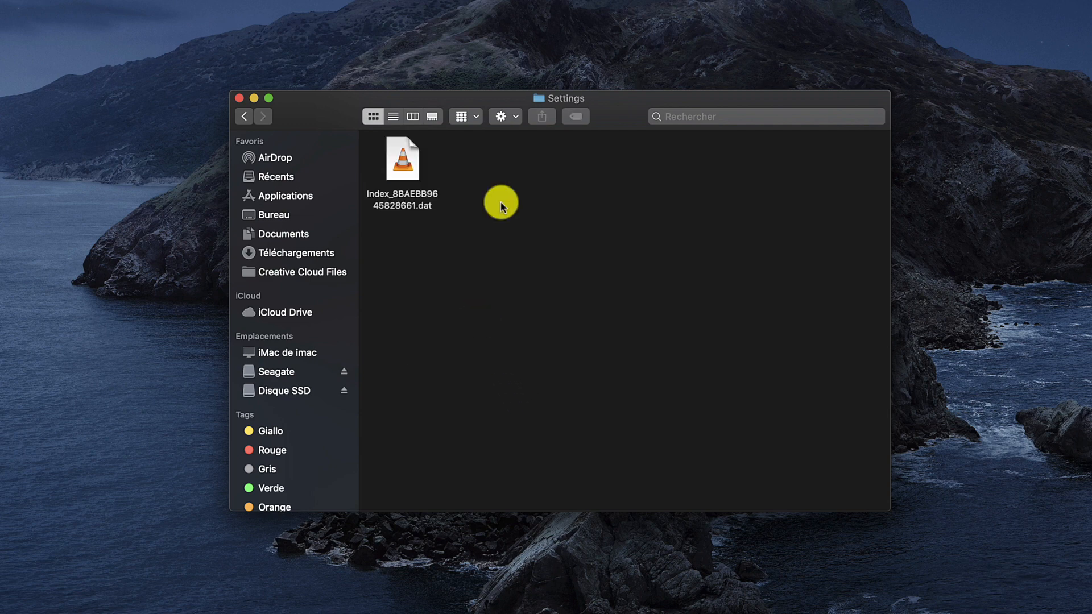
{"action": "key", "text": "super+v"}
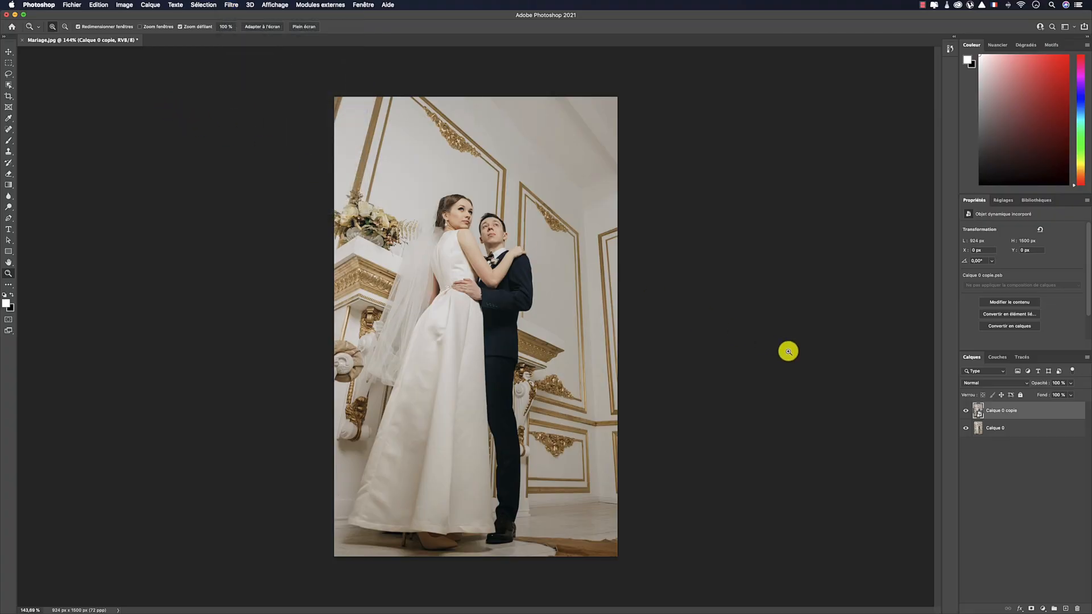
Step: Switch back to Photoshop, reopen the Camera Raw filter on the wedding photo's smart object and display its presets
{"action": "left_click", "coordinate": [232, 4]}
{"action": "left_click", "coordinate": [255, 71]}
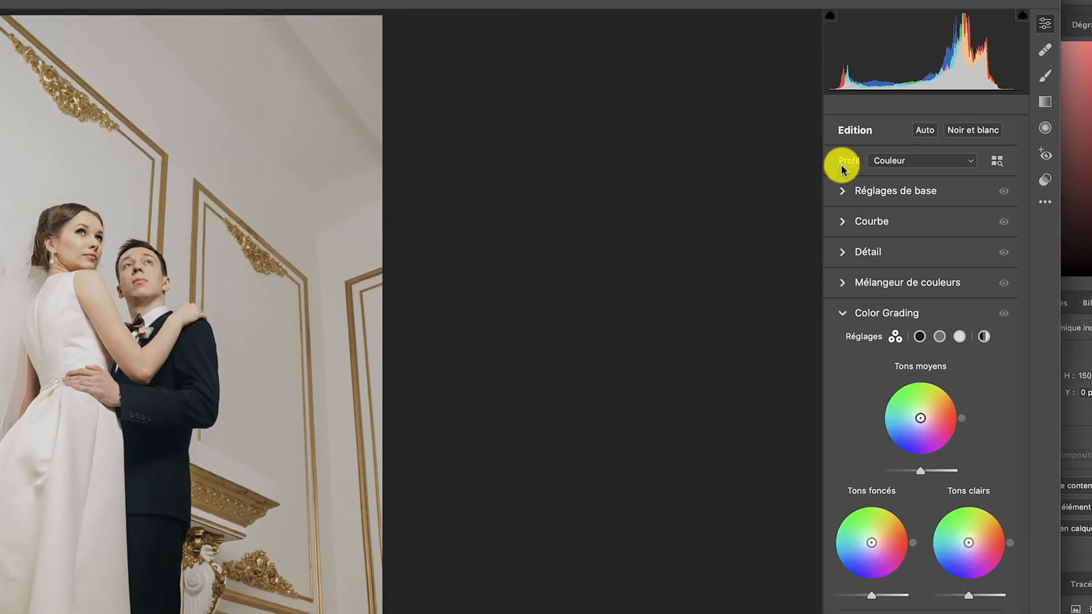
{"action": "left_click", "coordinate": [1050, 187]}
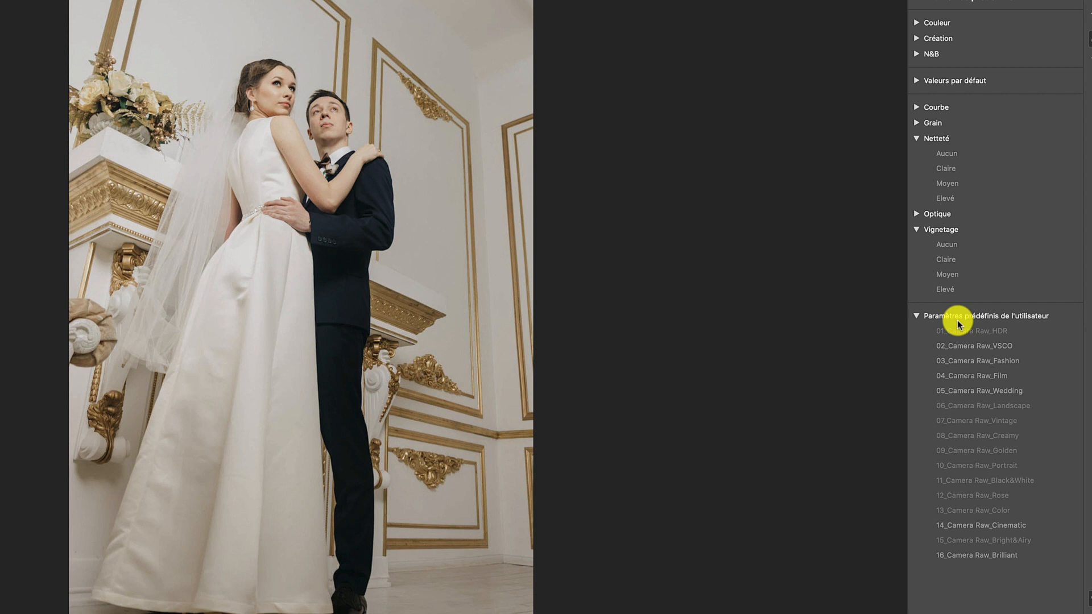
Step: Preview the user presets one after another from 01_Camera Raw_HDR, and apply 10_Camera Raw_Portrait to the wedding photo
{"action": "left_click", "coordinate": [958, 329]}
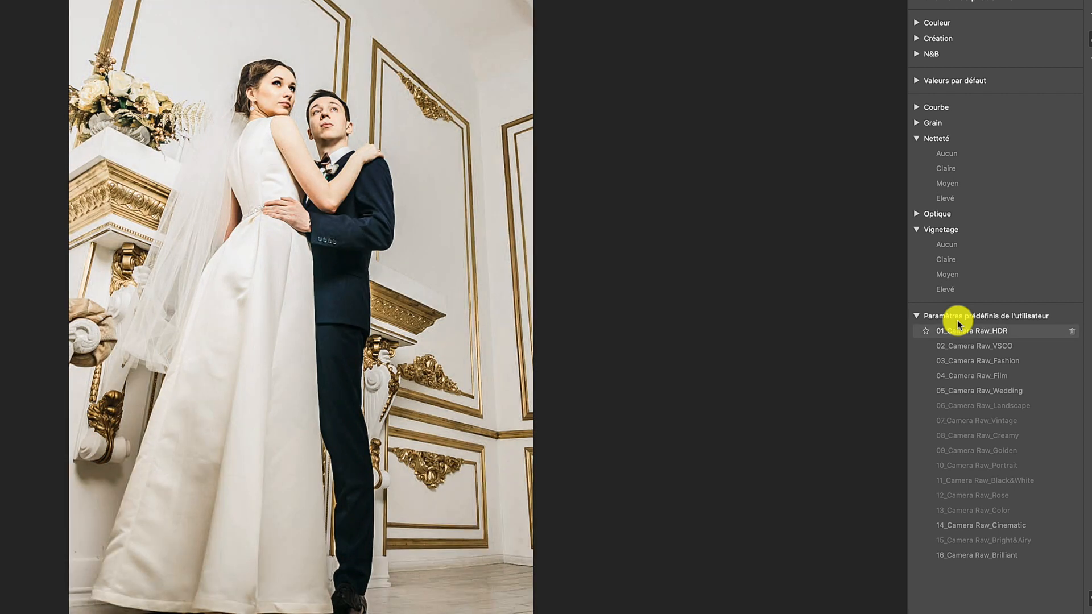
{"action": "key", "text": "Down"}
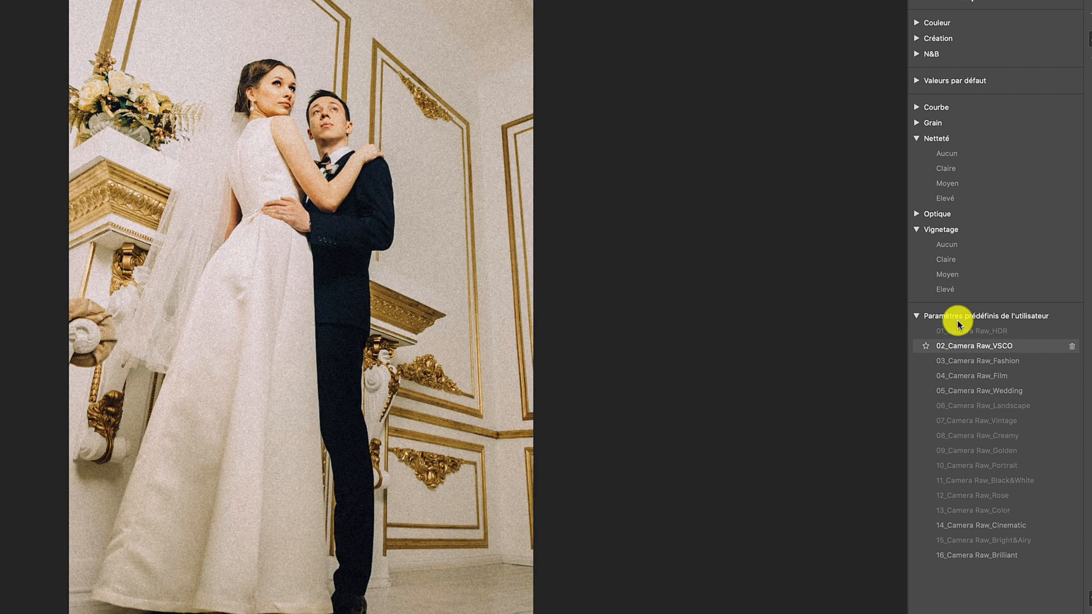
{"action": "key", "text": "Down"}
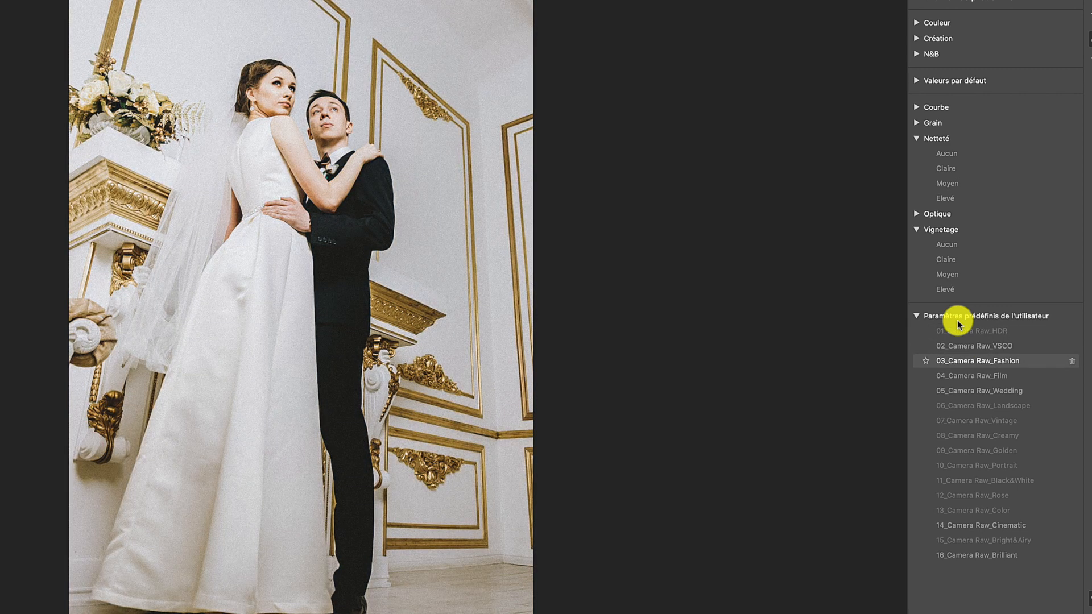
{"action": "key", "text": "Down"}
{"action": "key", "text": "Down"}
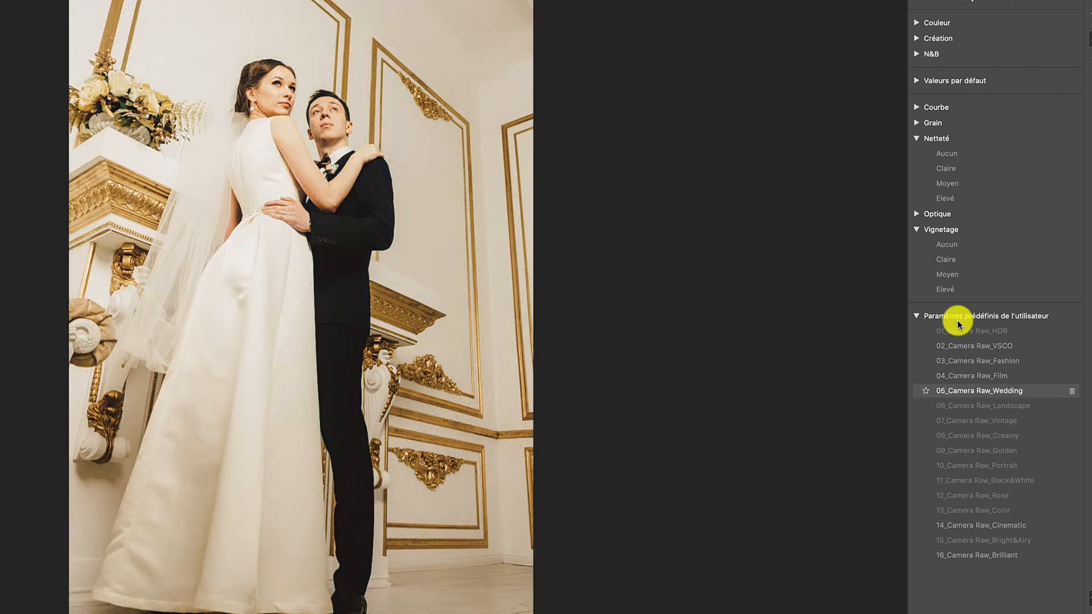
{"action": "key", "text": "Down"}
{"action": "key", "text": "Down"}
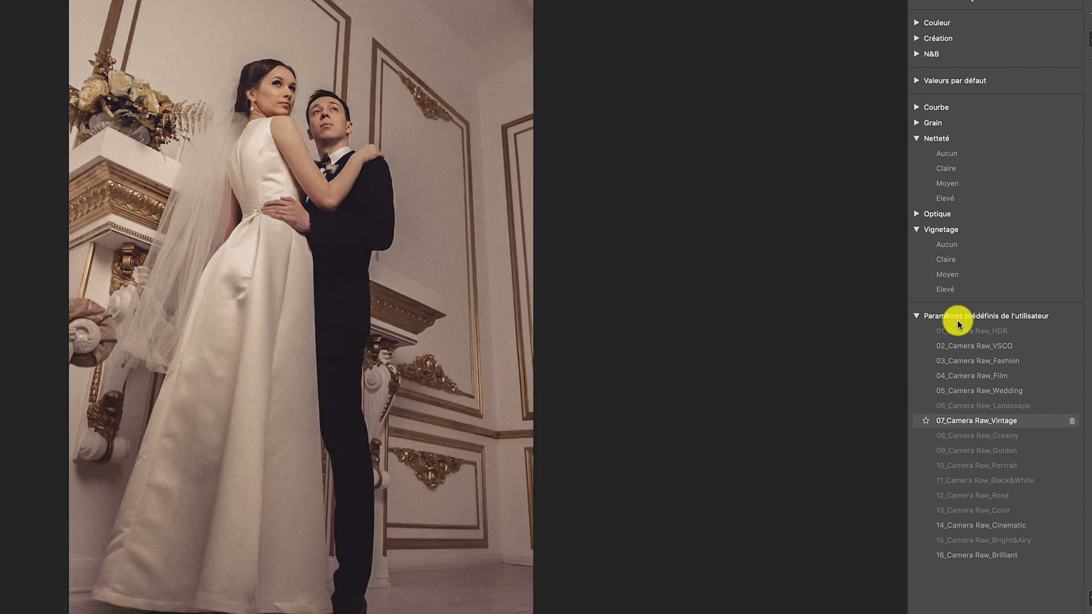
{"action": "key", "text": "Down"}
{"action": "key", "text": "Down"}
{"action": "key", "text": "Down"}
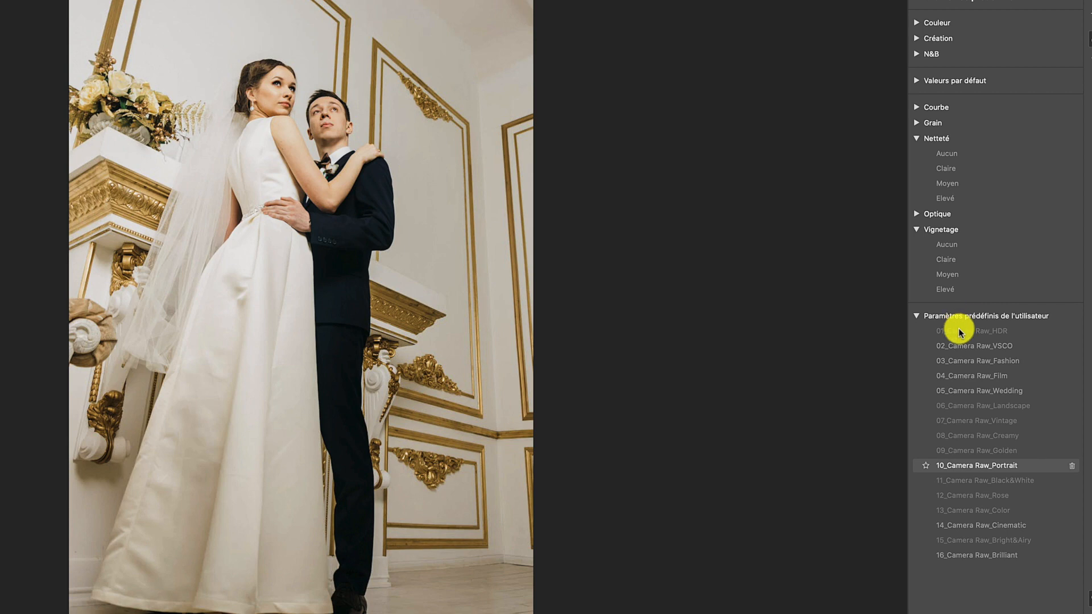
{"action": "left_click", "coordinate": [981, 468]}
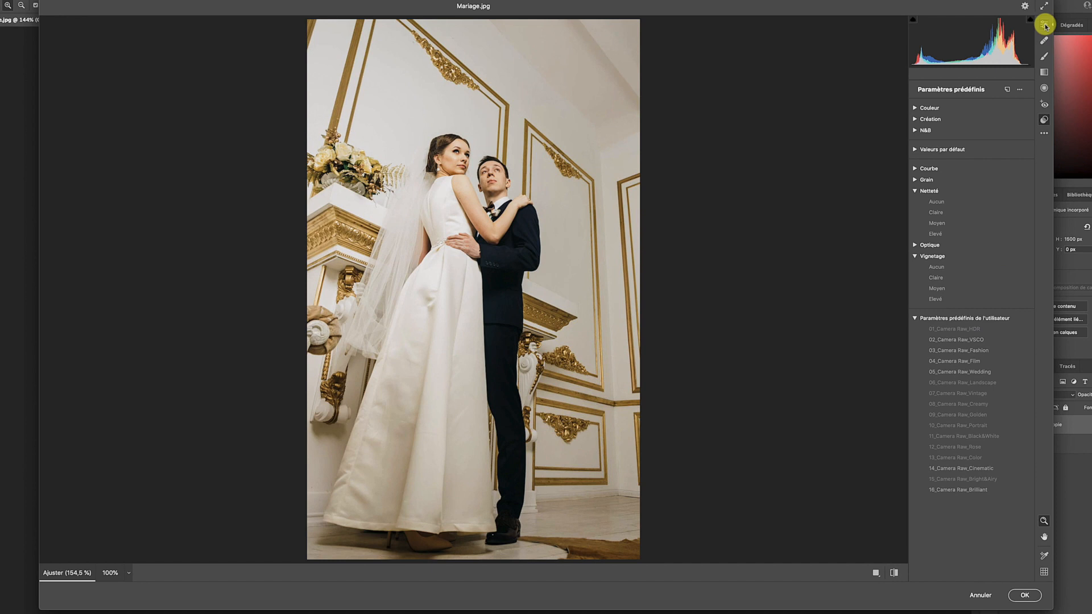
Step: Set the Vignetage effect to -24 in the Camera Raw edit settings
{"action": "left_click", "coordinate": [1045, 25]}
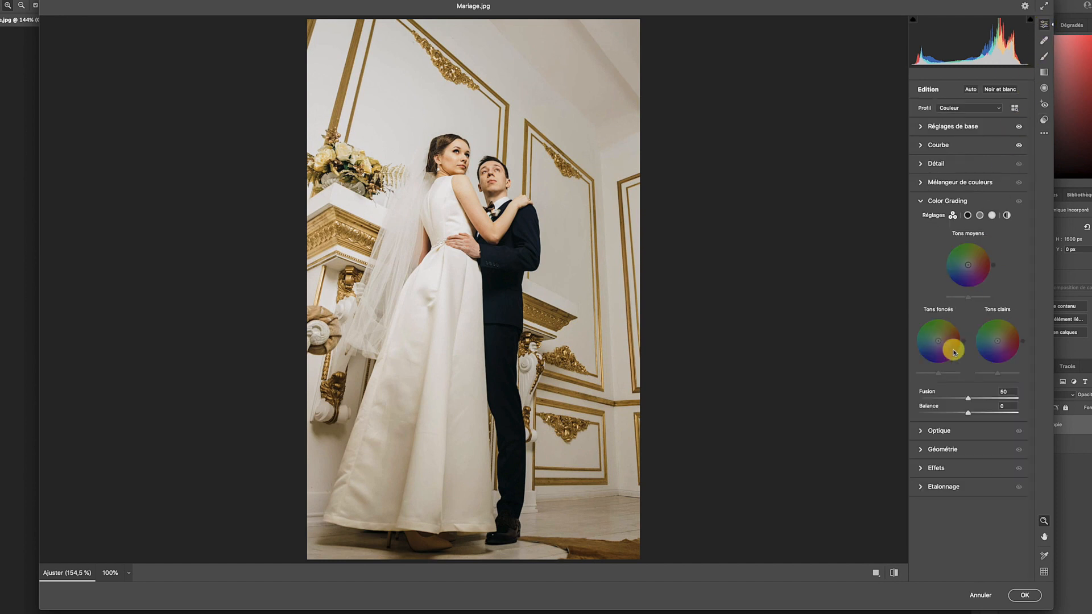
{"action": "left_click", "coordinate": [920, 469]}
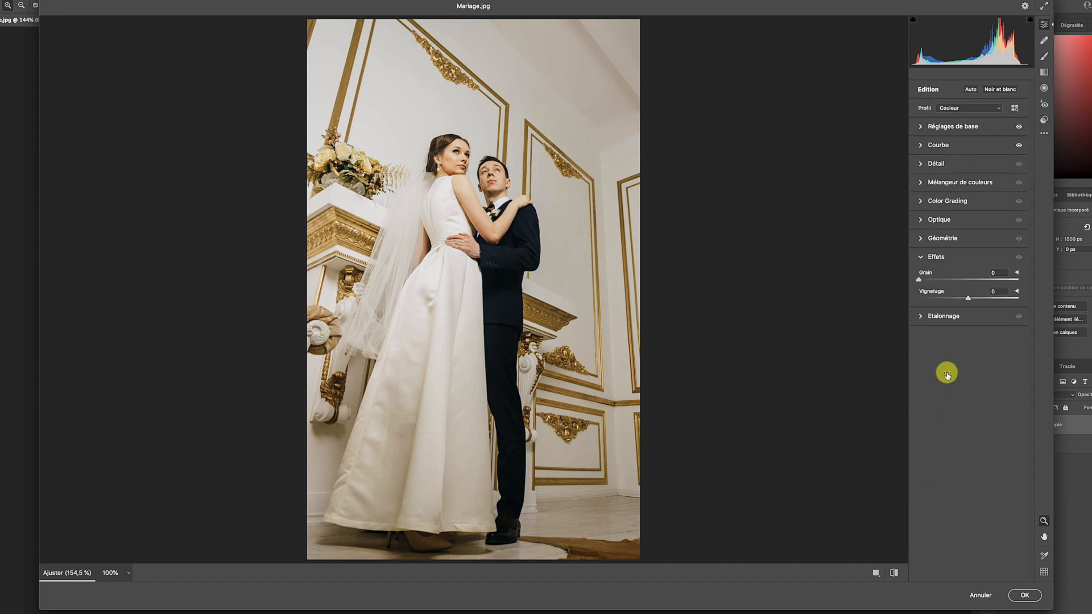
{"action": "left_click_drag", "start_coordinate": [968, 298], "coordinate": [956, 298]}
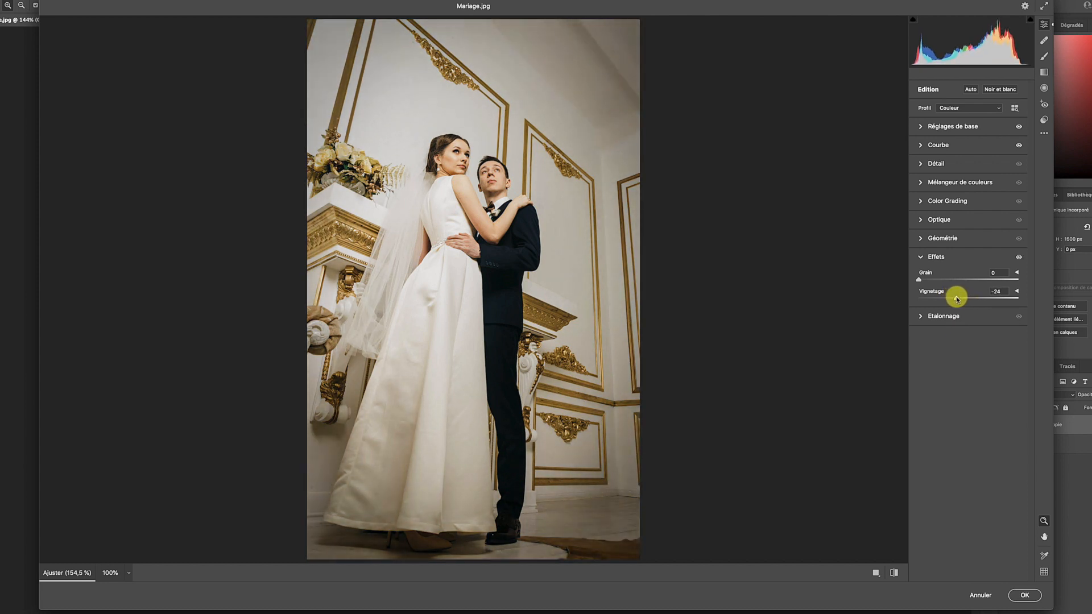
Step: Compare the wedding photo's current settings with the defaults, and apply the Camera Raw edits to the smart object
{"action": "left_click", "coordinate": [893, 573]}
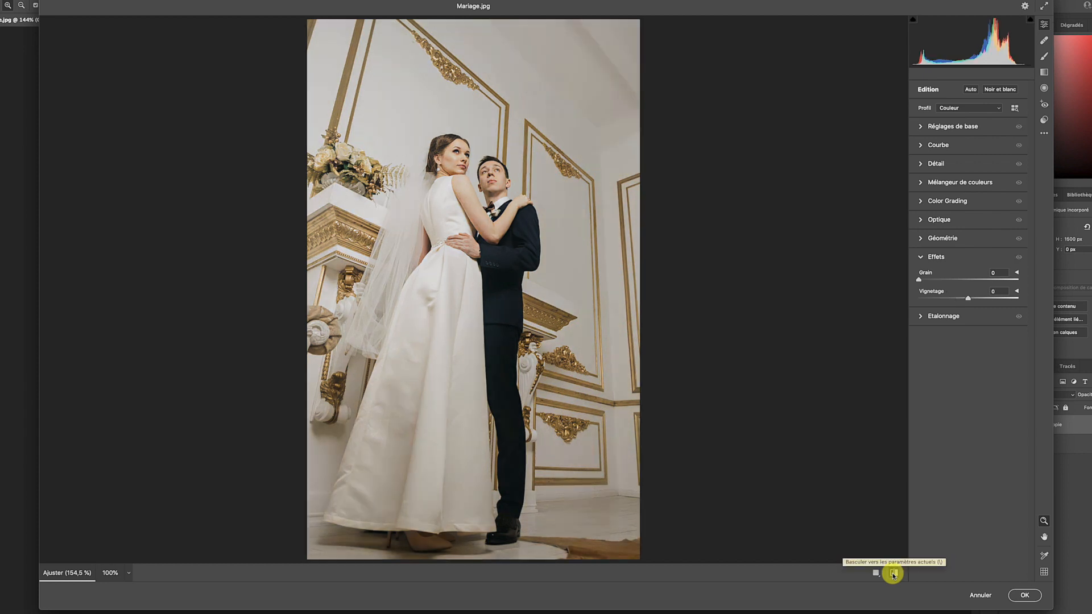
{"action": "left_click", "coordinate": [893, 573]}
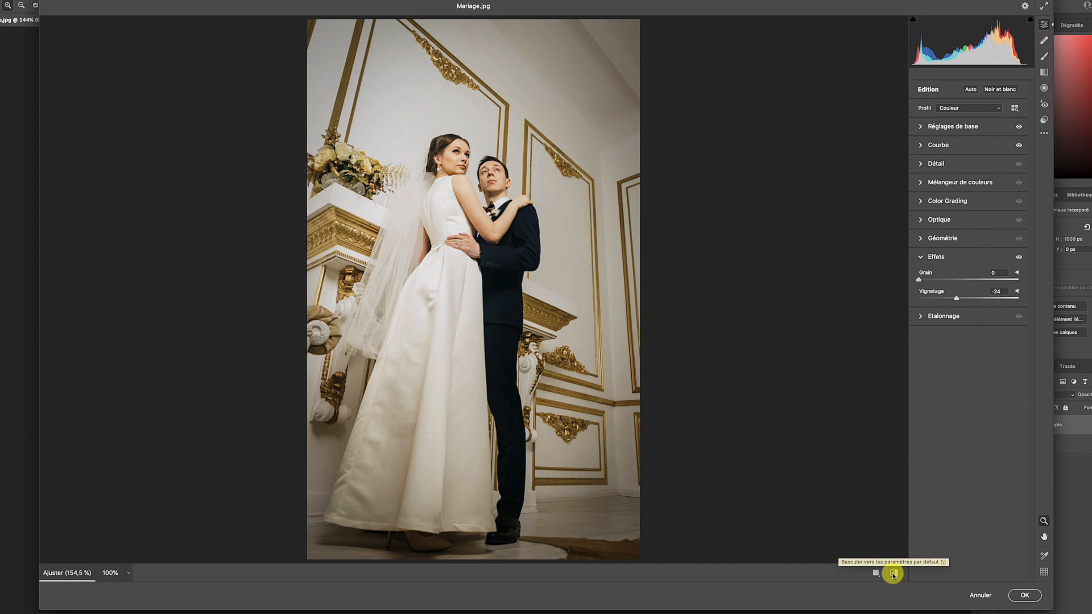
{"action": "left_click", "coordinate": [1023, 596]}
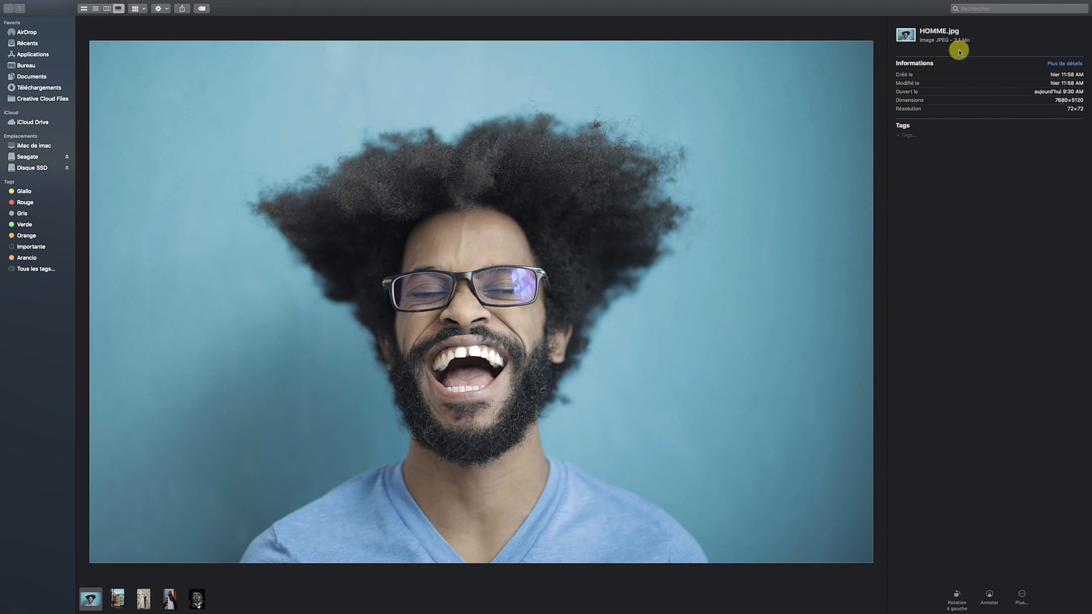
Step: Browse the folder's photos in Finder, from IMMEUBLE.jpg and Mariage to the raw file signature edits free raw photos DSC01442.arw
{"action": "left_click", "coordinate": [117, 602]}
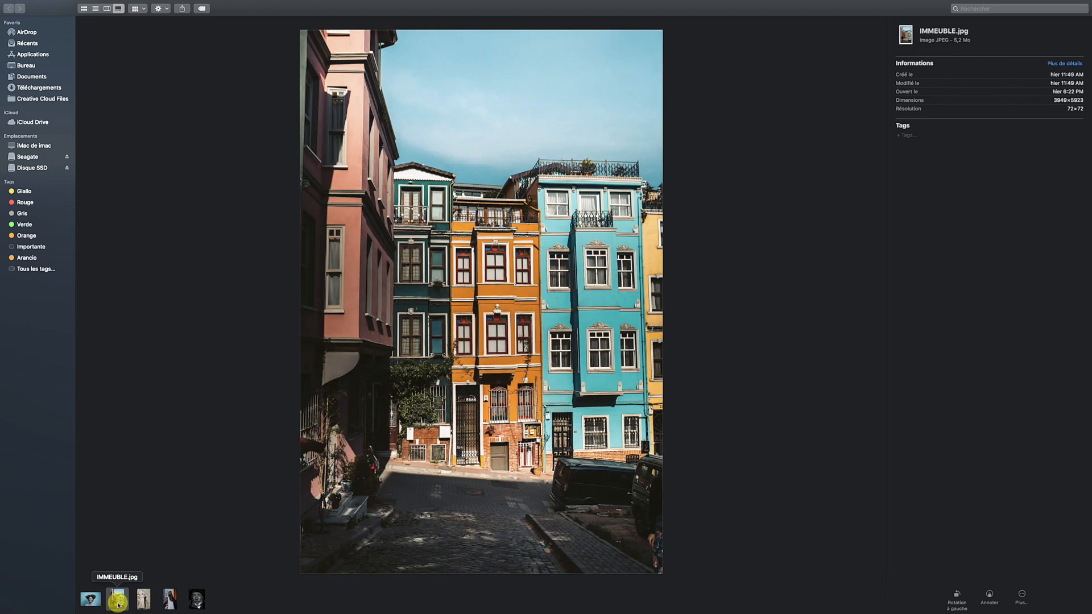
{"action": "left_click", "coordinate": [143, 602]}
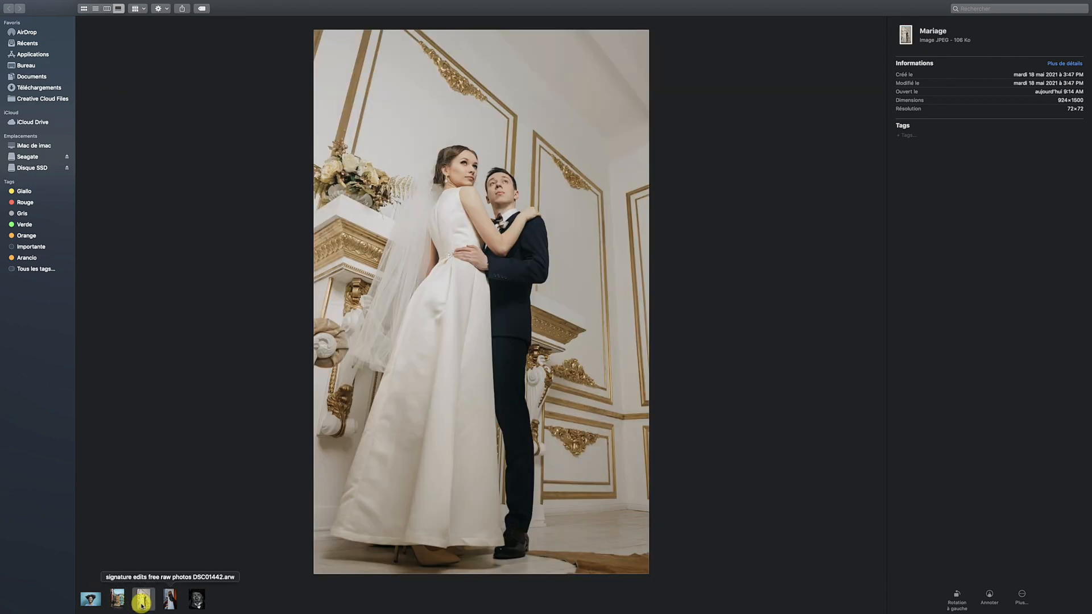
{"action": "left_click", "coordinate": [198, 600]}
{"action": "left_click", "coordinate": [167, 604]}
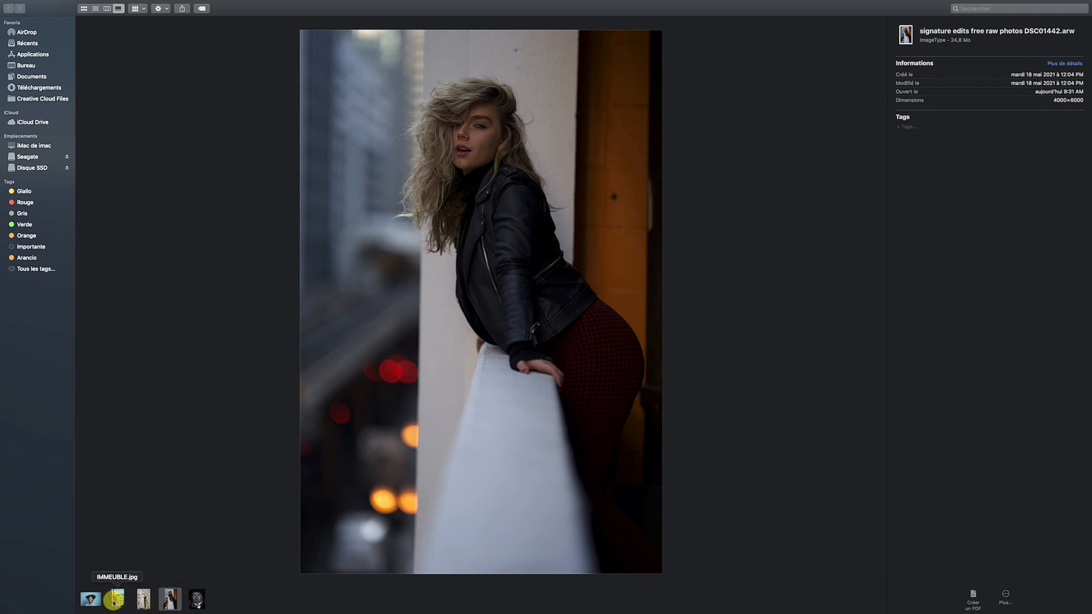
Step: Select HOMME.jpg in the folder and open it with Adobe Photoshop 2021
{"action": "left_click", "coordinate": [93, 601]}
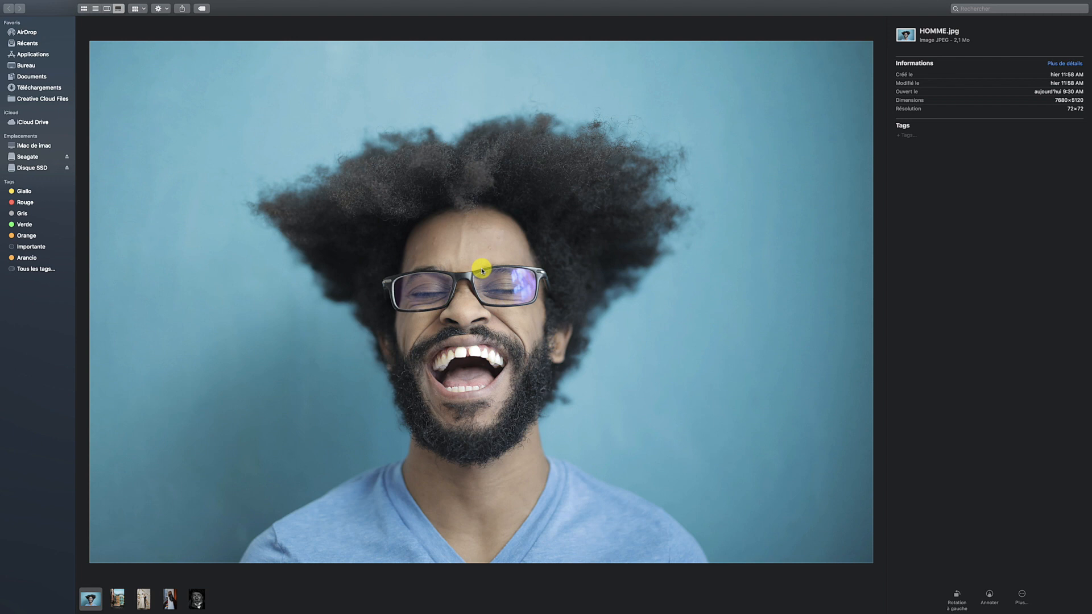
{"action": "right_click", "coordinate": [483, 271]}
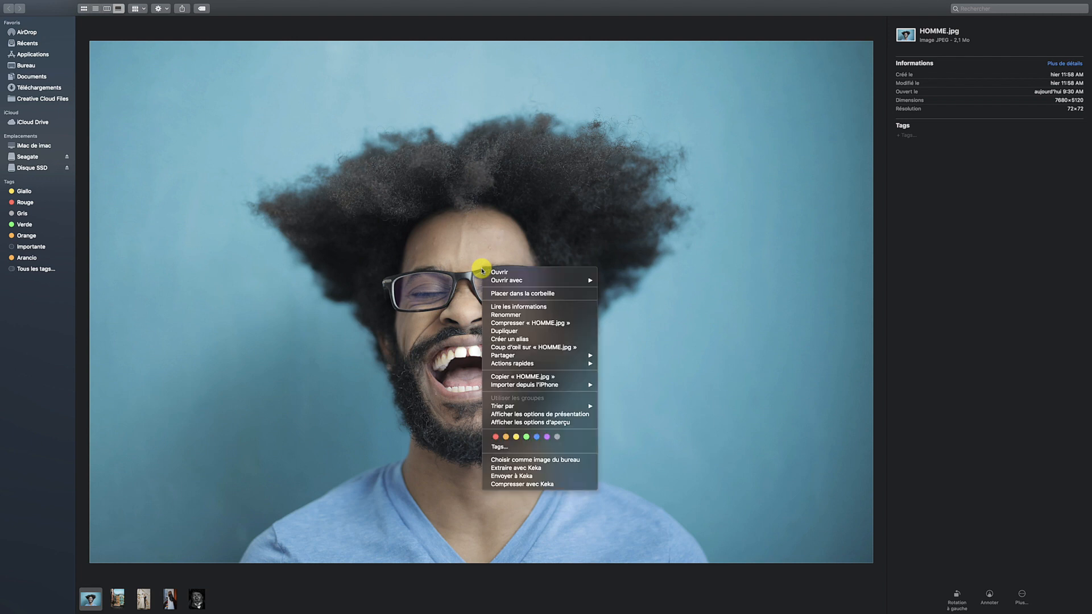
{"action": "mouse_move", "coordinate": [541, 281]}
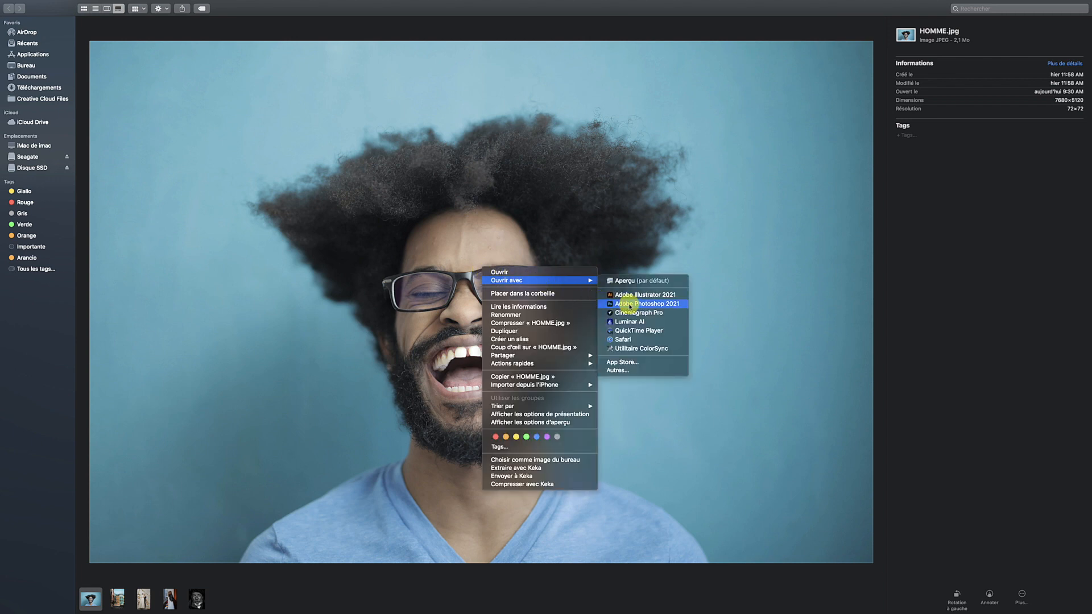
{"action": "left_click", "coordinate": [629, 305]}
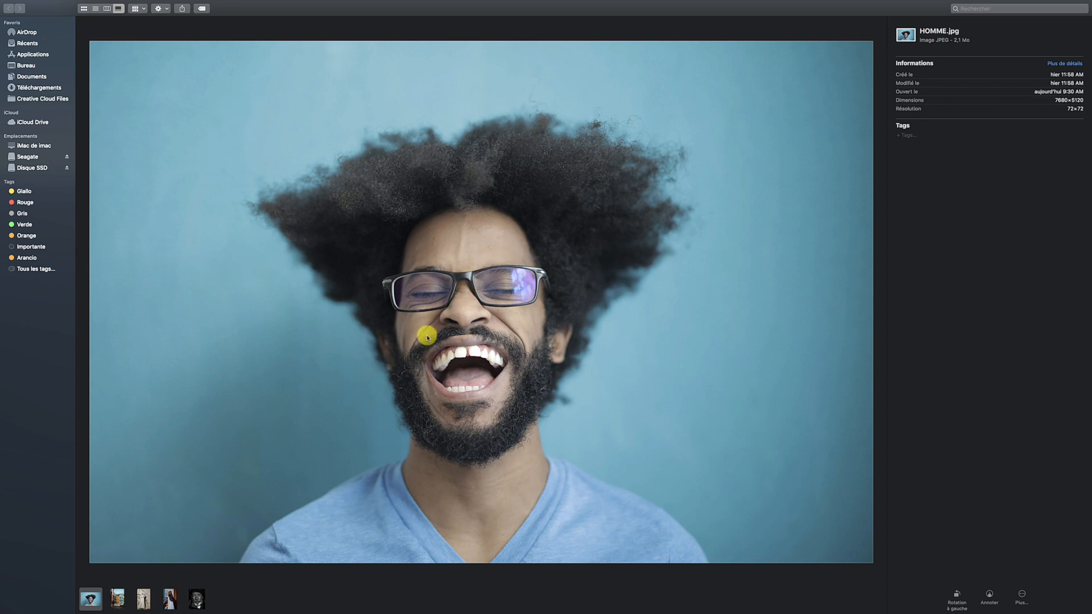
Step: Open signature edits free raw photos DSC01442.arw with Adobe Photoshop 2021, and apply automatic adjustments to it in Camera Raw
{"action": "left_click", "coordinate": [170, 598]}
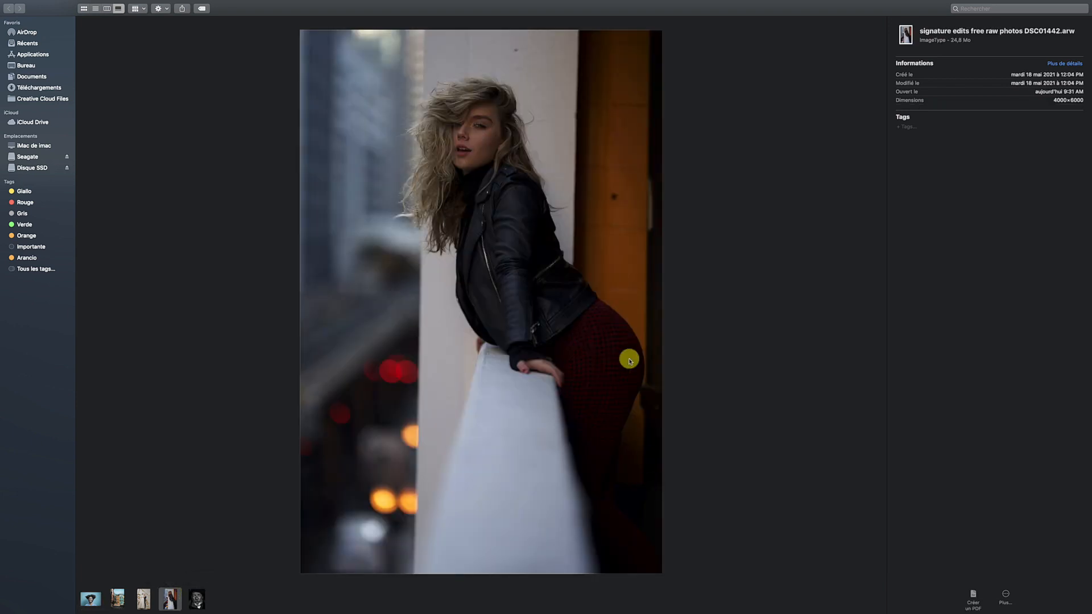
{"action": "right_click", "coordinate": [502, 285]}
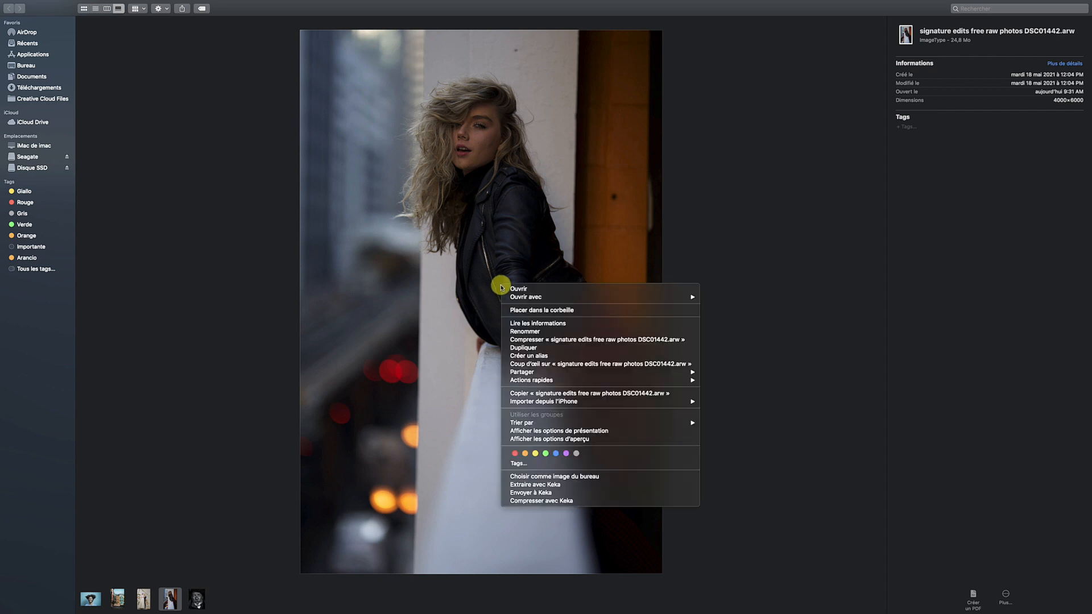
{"action": "mouse_move", "coordinate": [540, 291]}
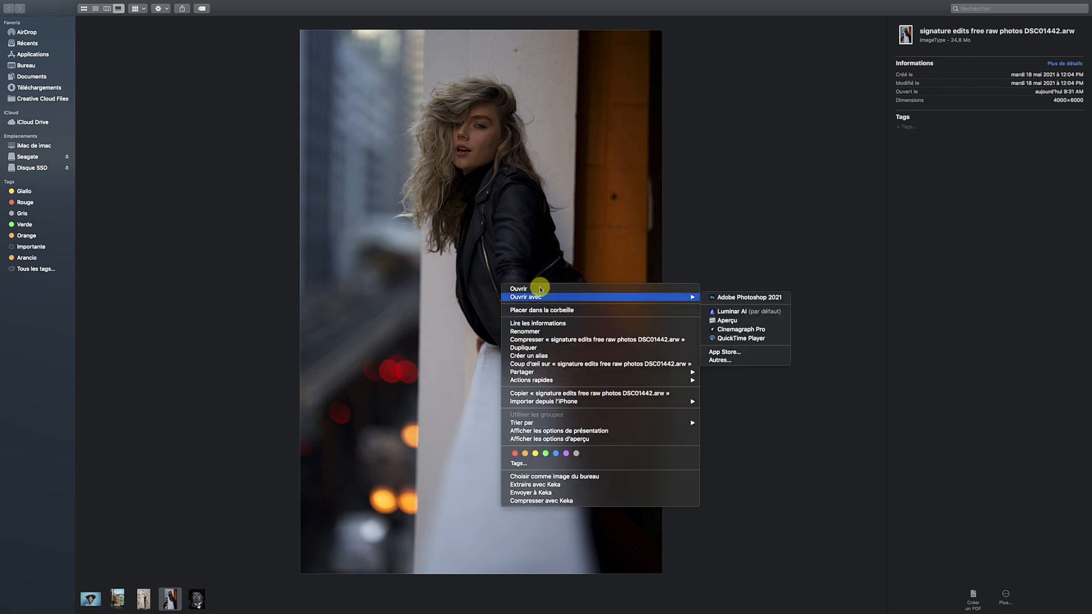
{"action": "left_click", "coordinate": [719, 297]}
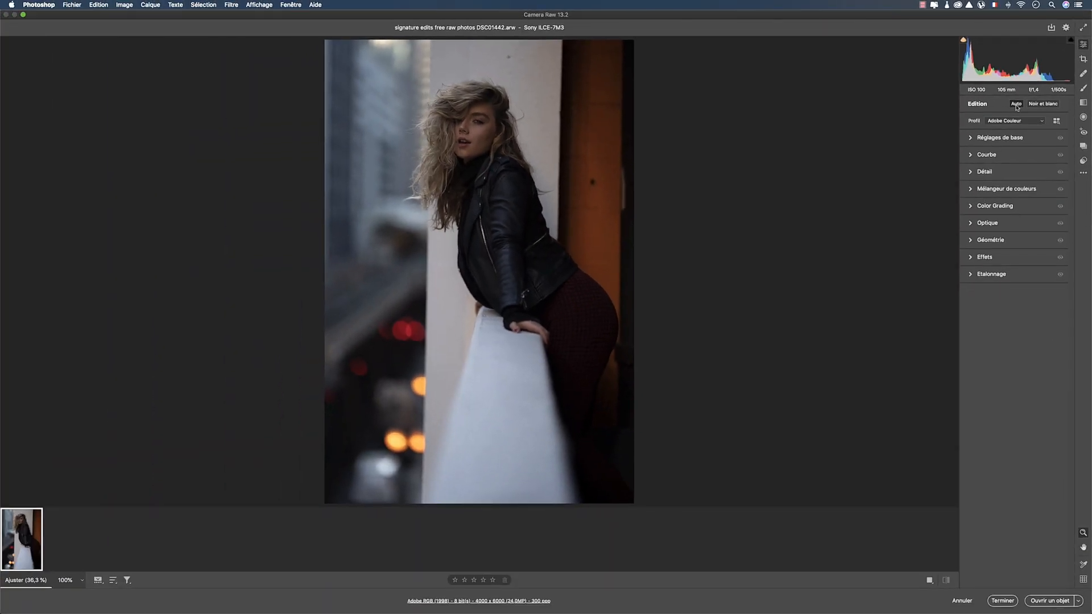
{"action": "left_click", "coordinate": [1017, 104]}
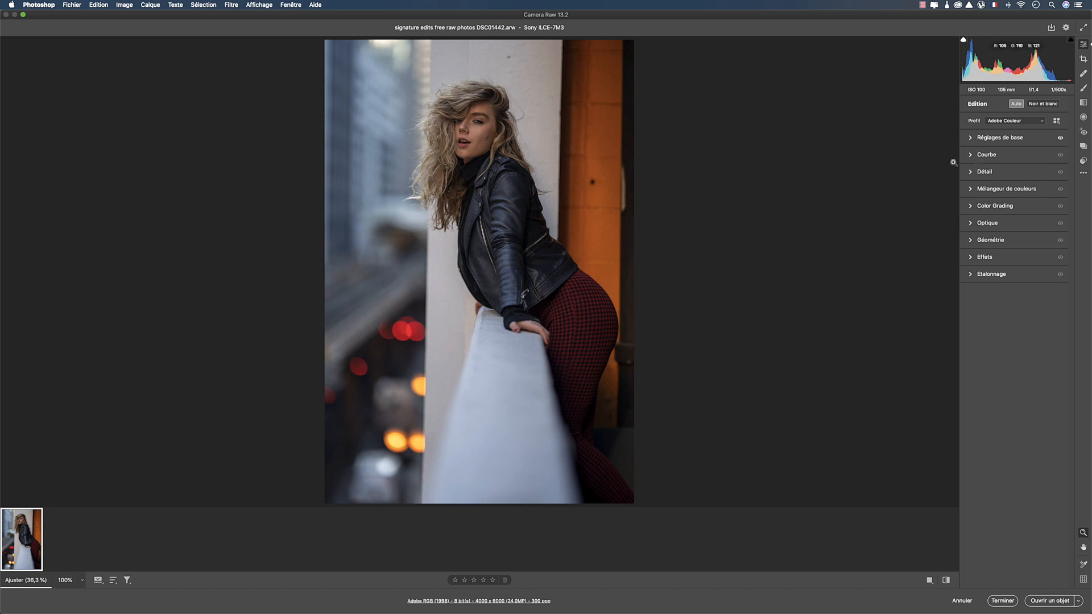
Step: Enhance the raw photo with Super-résolution, comparing the preview with and without enhancement before generating the new DNG image
{"action": "left_click", "coordinate": [444, 241]}
{"action": "right_click", "coordinate": [443, 240]}
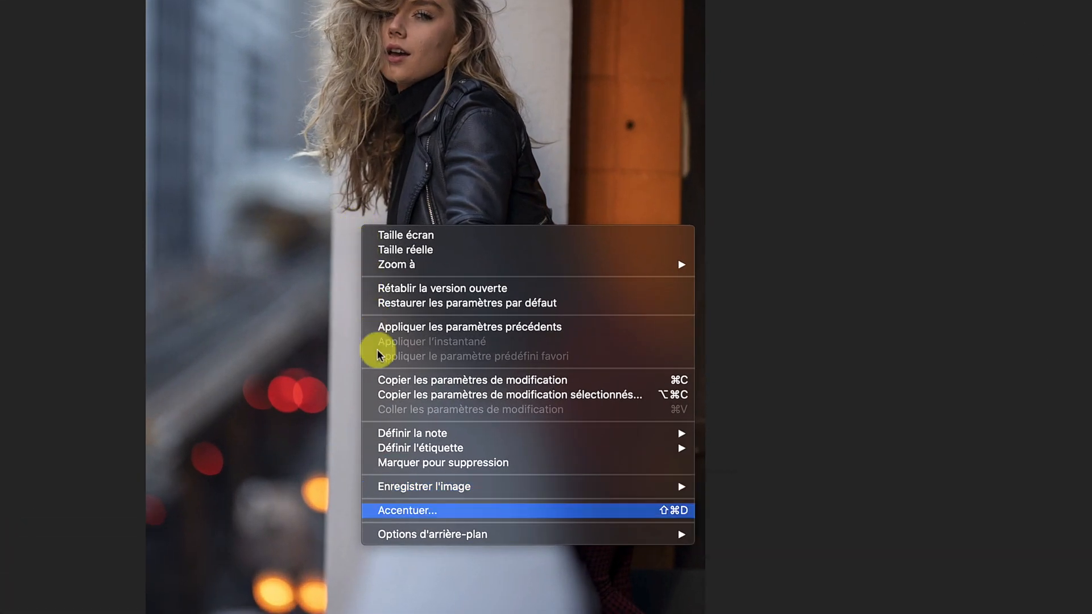
{"action": "left_click", "coordinate": [404, 513]}
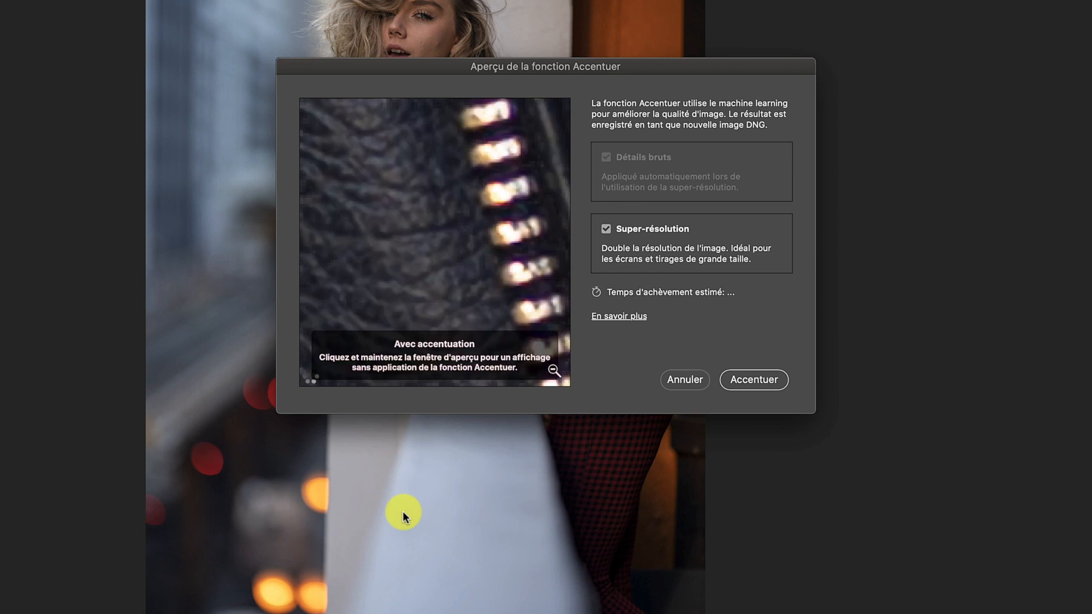
{"action": "left_click", "coordinate": [497, 192]}
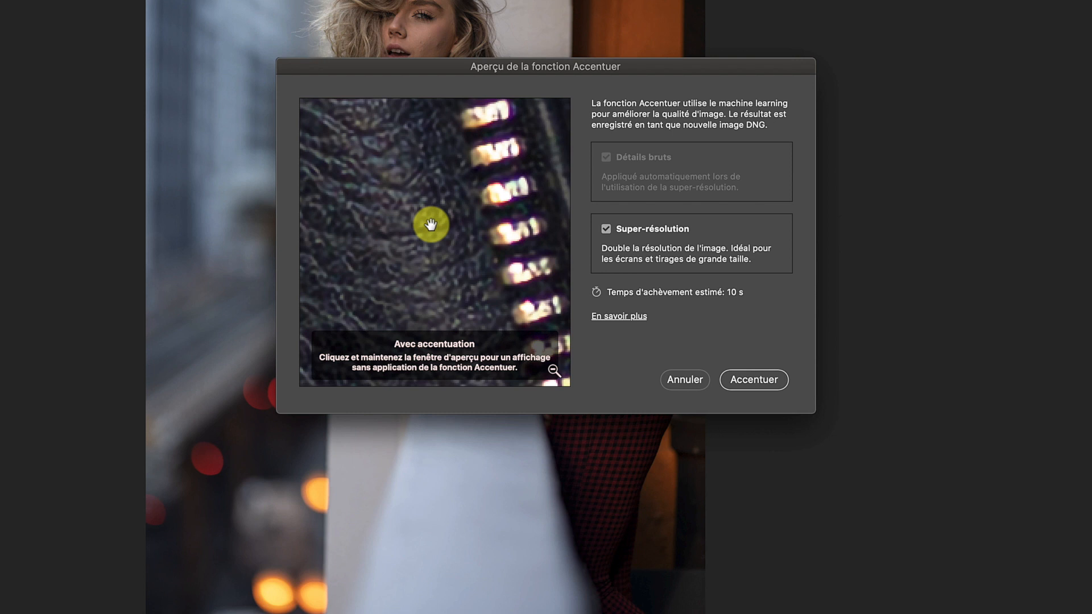
{"action": "left_click", "coordinate": [449, 264]}
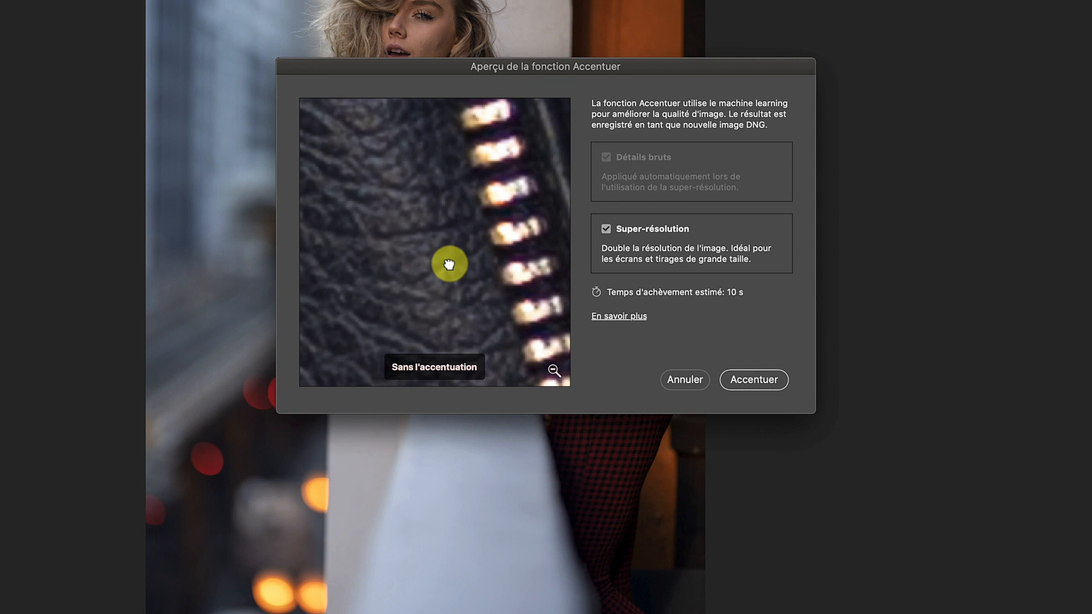
{"action": "left_click", "coordinate": [449, 264]}
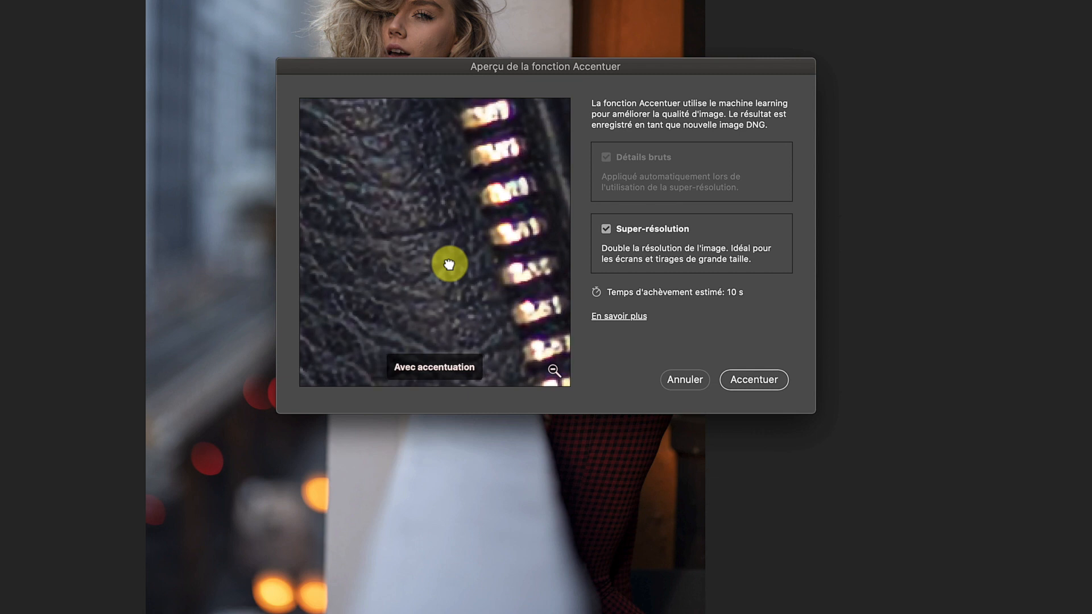
{"action": "left_click", "coordinate": [449, 264]}
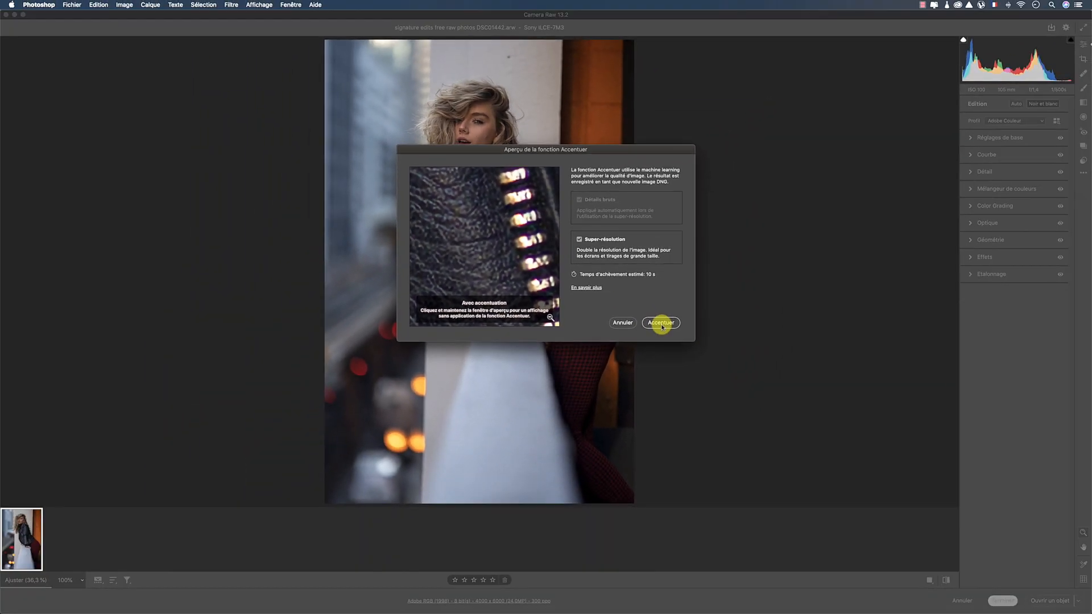
{"action": "left_click", "coordinate": [661, 323]}
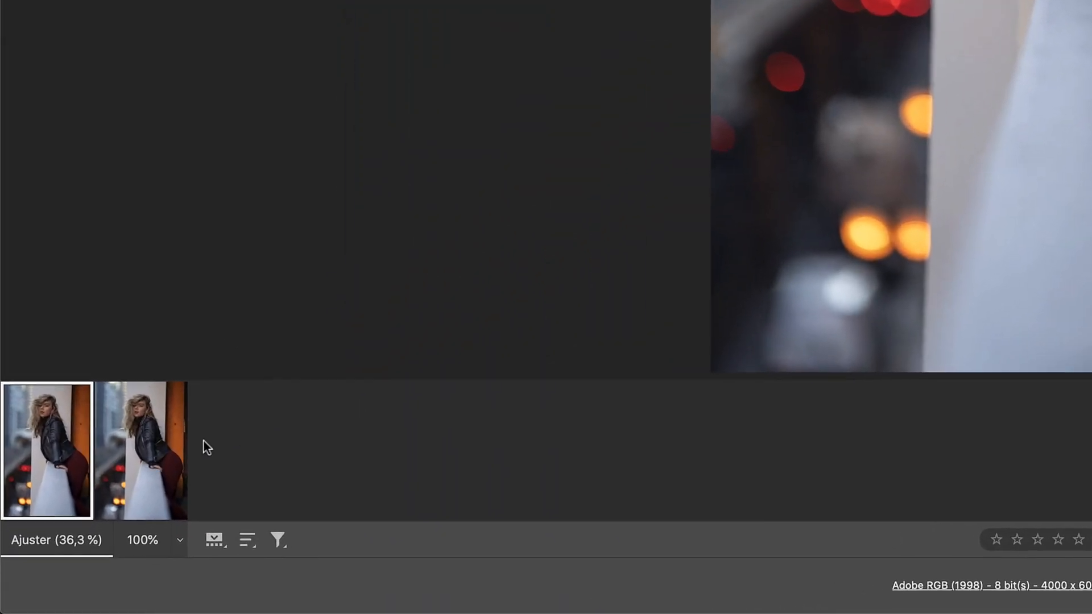
Step: Compare the pixel dimensions of the enhanced DNG with those of the original raw photo
{"action": "left_click", "coordinate": [131, 466]}
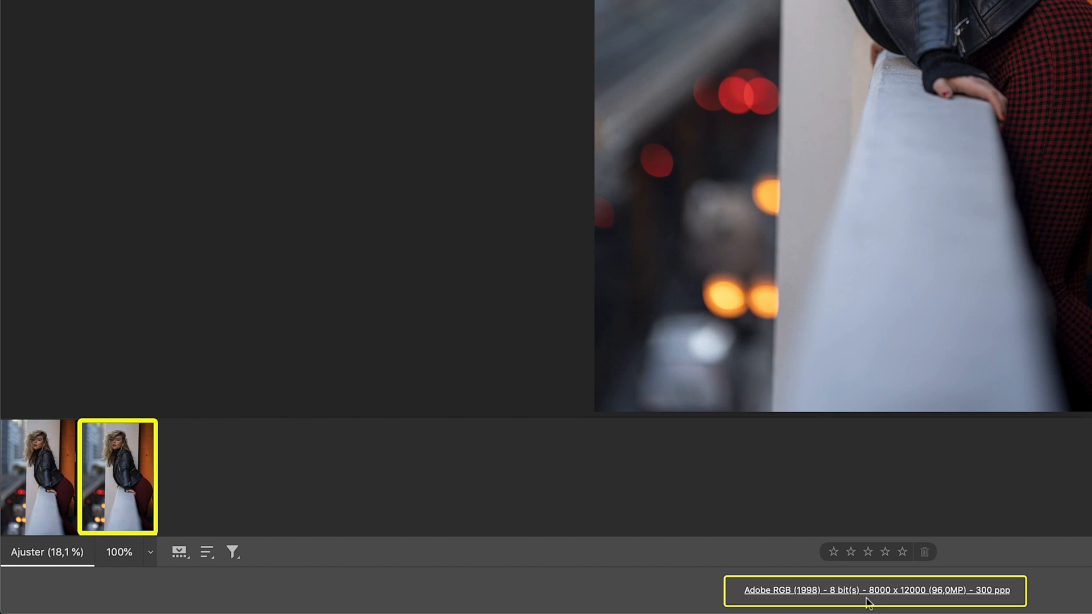
{"action": "left_click", "coordinate": [32, 477]}
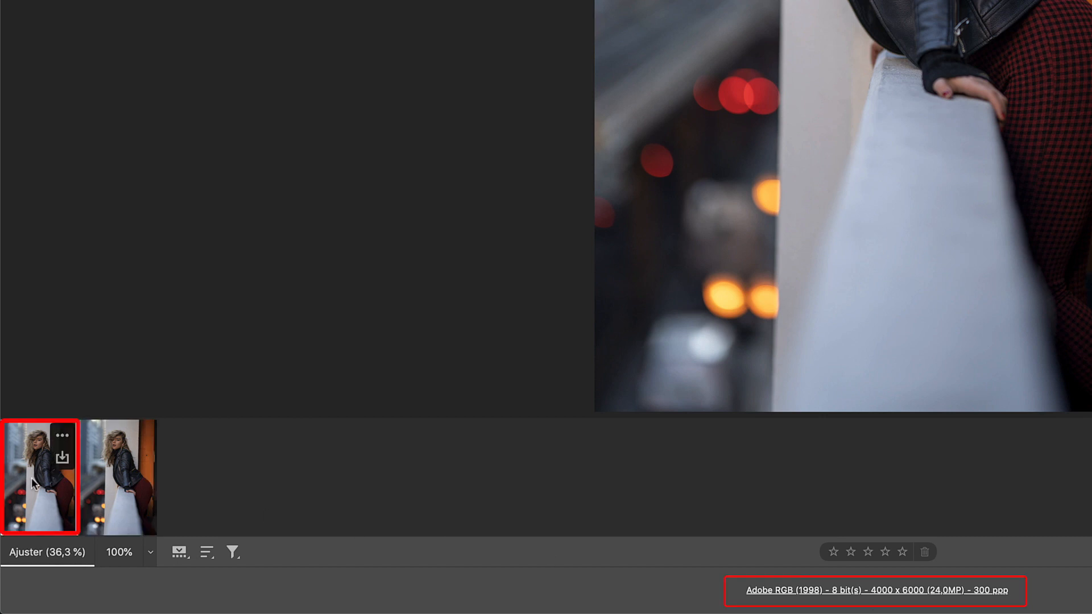
{"action": "left_click", "coordinate": [122, 500]}
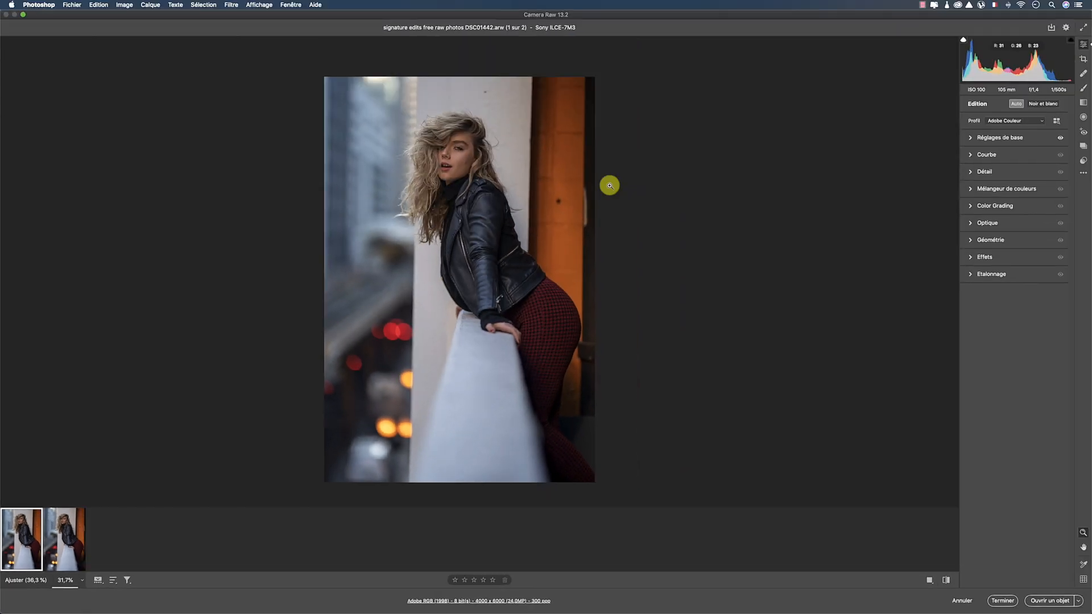
Step: Compare the jacket's zipper and leather detail at high magnification between the original raw photo and the enhanced DNG
{"action": "left_click_drag", "start_coordinate": [494, 264], "coordinate": [770, 263]}
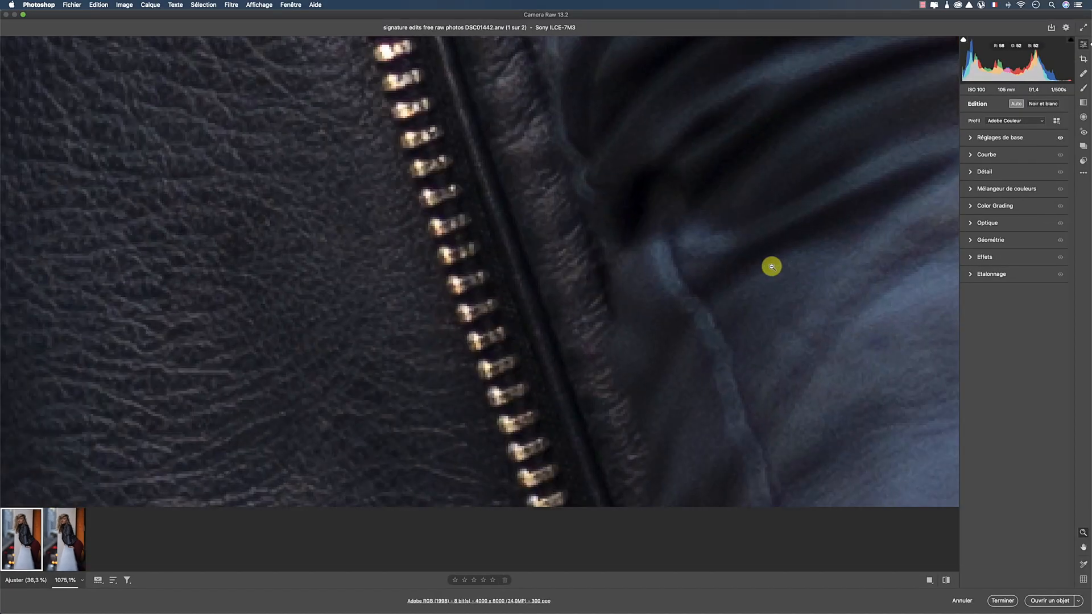
{"action": "left_click", "coordinate": [53, 548]}
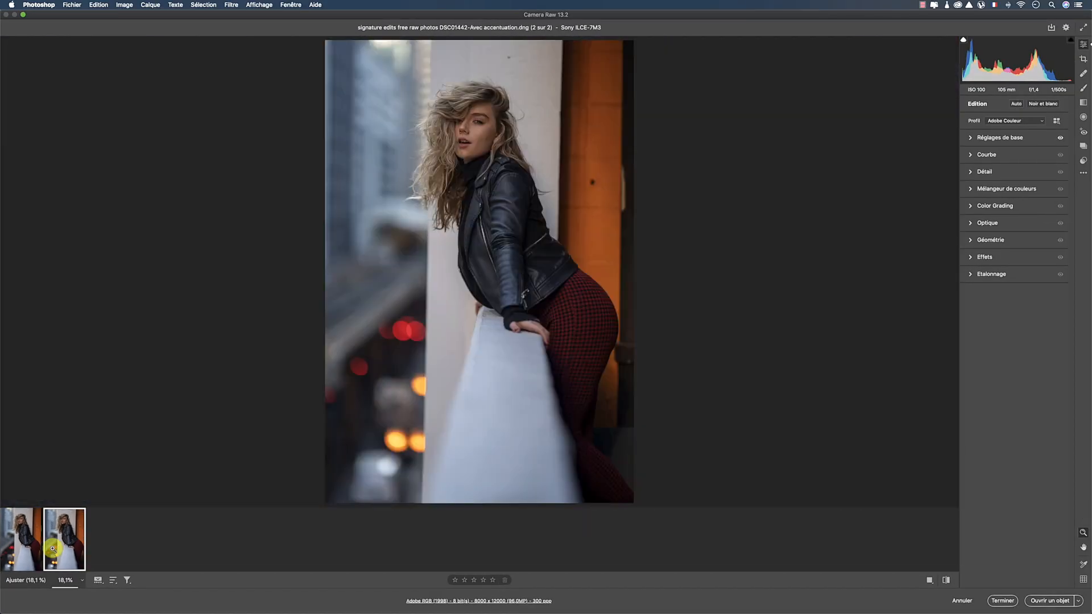
{"action": "left_click_drag", "start_coordinate": [482, 251], "coordinate": [592, 254]}
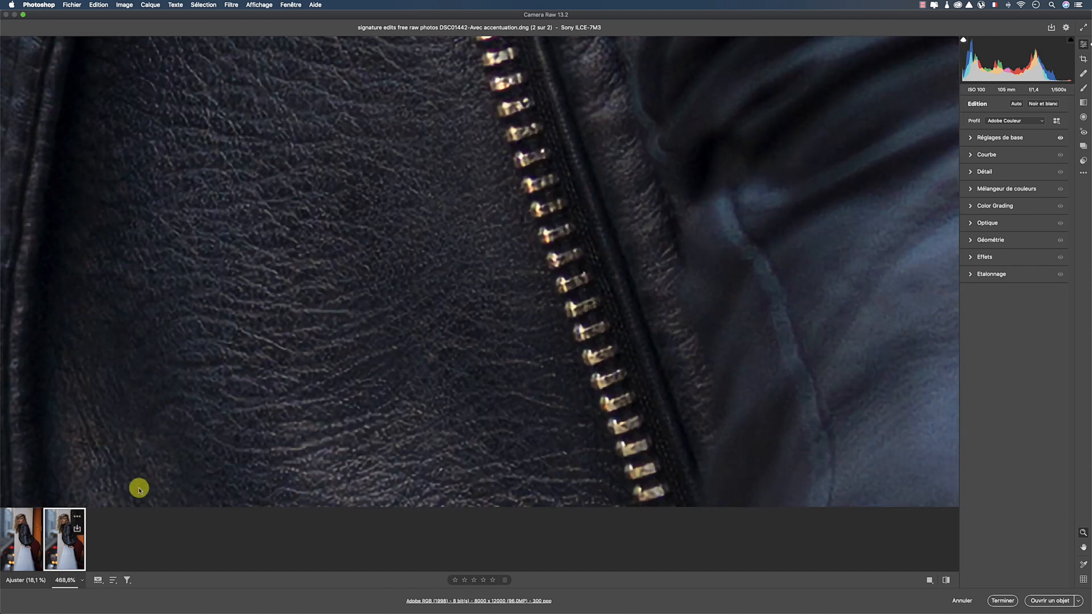
{"action": "left_click", "coordinate": [24, 550]}
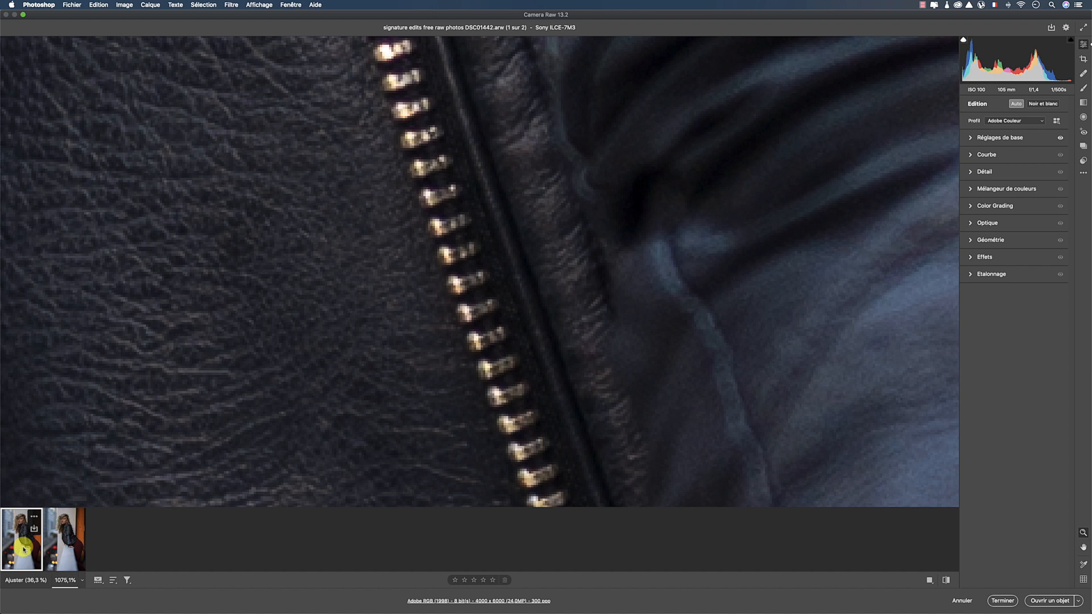
{"action": "left_click", "coordinate": [66, 550]}
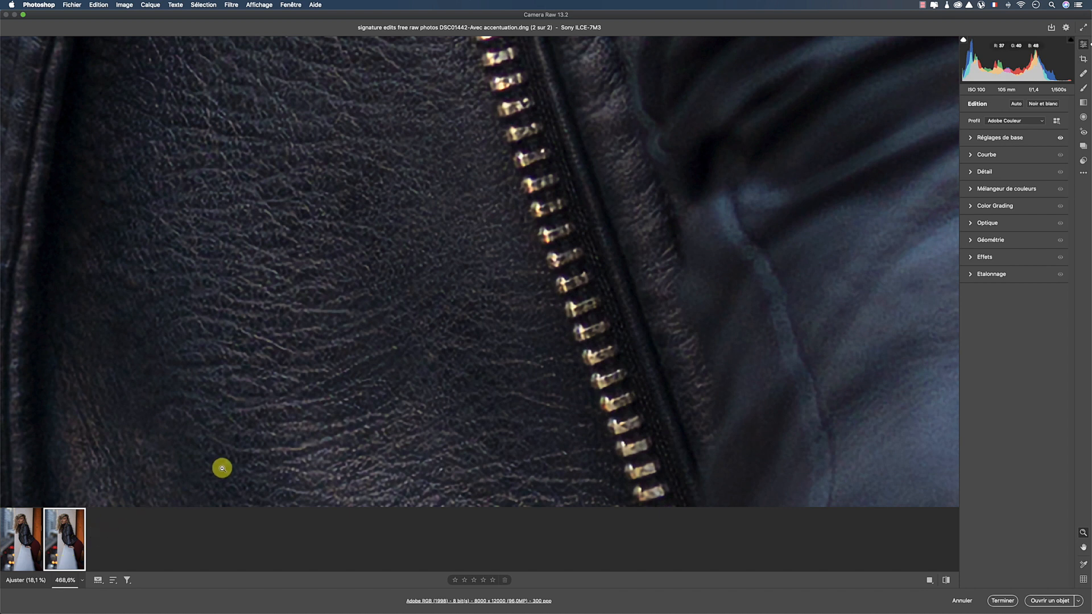
Step: Open the enhanced DNG from Camera Raw into Photoshop as a smart object
{"action": "scroll", "coordinate": [474, 332], "scroll_direction": "down", "scroll_amount": 2}
{"action": "left_click_drag", "start_coordinate": [474, 332], "coordinate": [329, 333]}
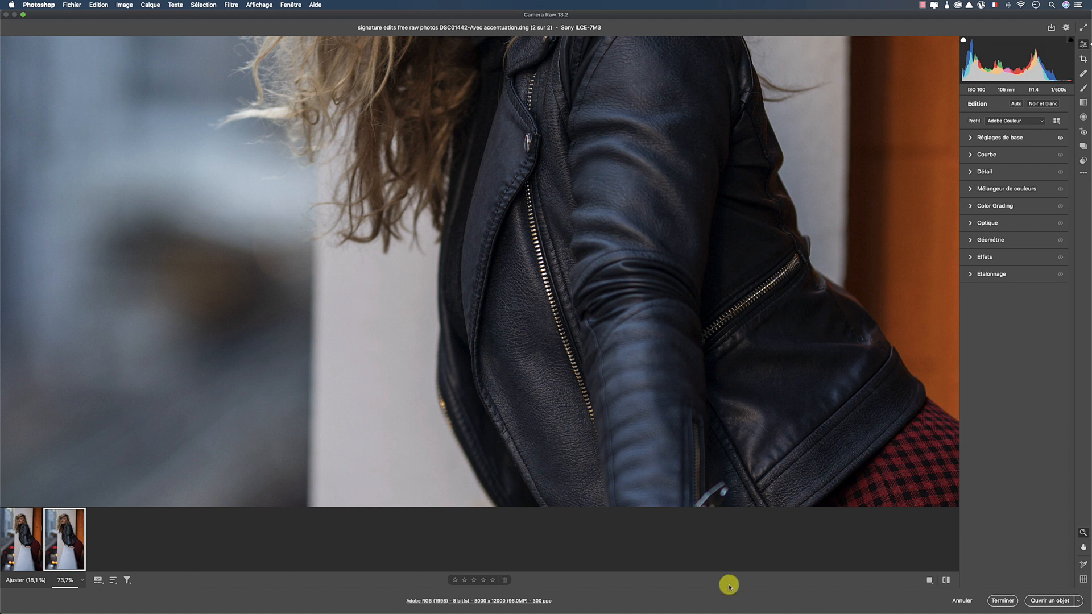
{"action": "left_click", "coordinate": [1045, 602]}
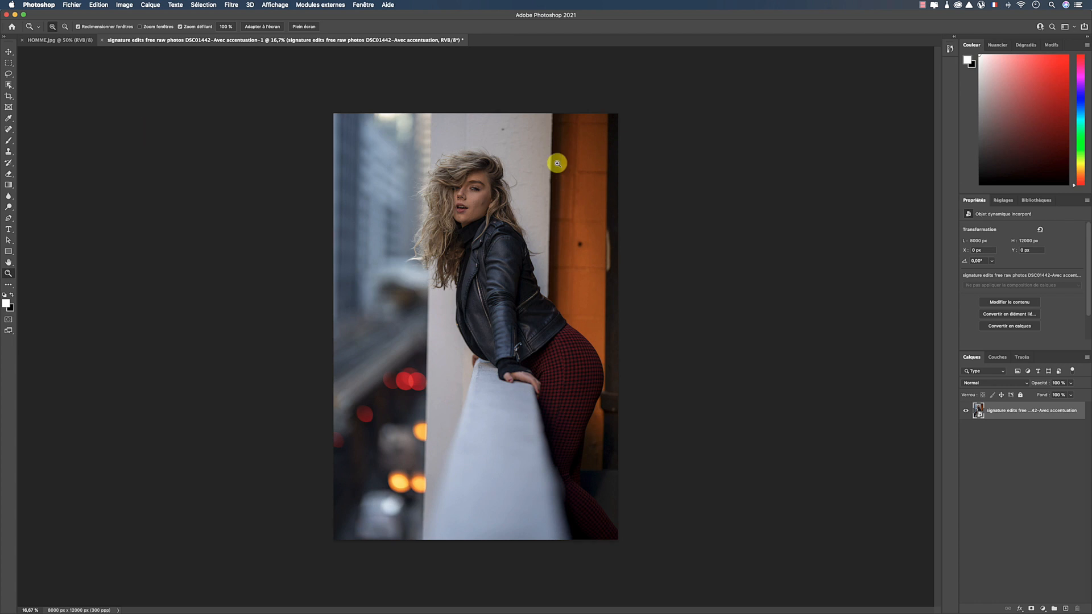
Step: Check in the Camera Raw filter whether the Accentuer command is offered for HOMME.jpg, and close the filter without applying it
{"action": "left_click", "coordinate": [60, 41]}
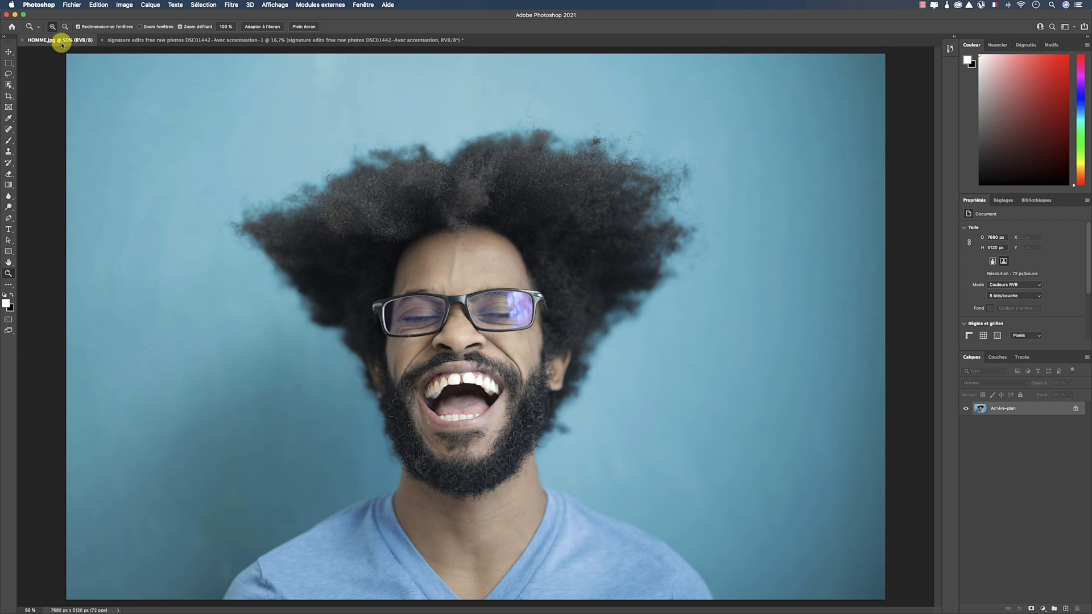
{"action": "left_click", "coordinate": [230, 6]}
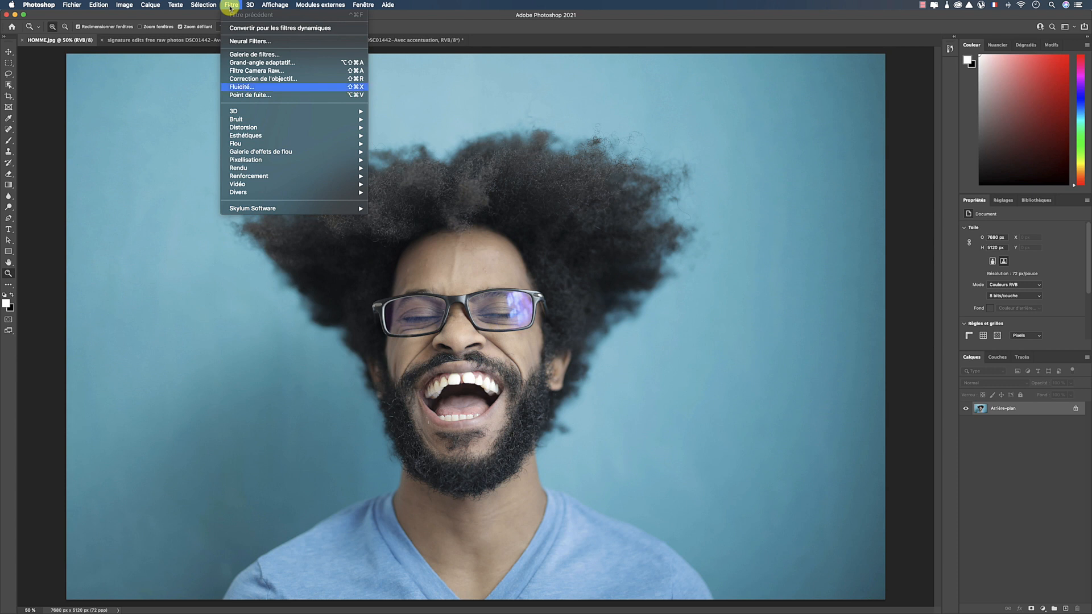
{"action": "left_click", "coordinate": [255, 71]}
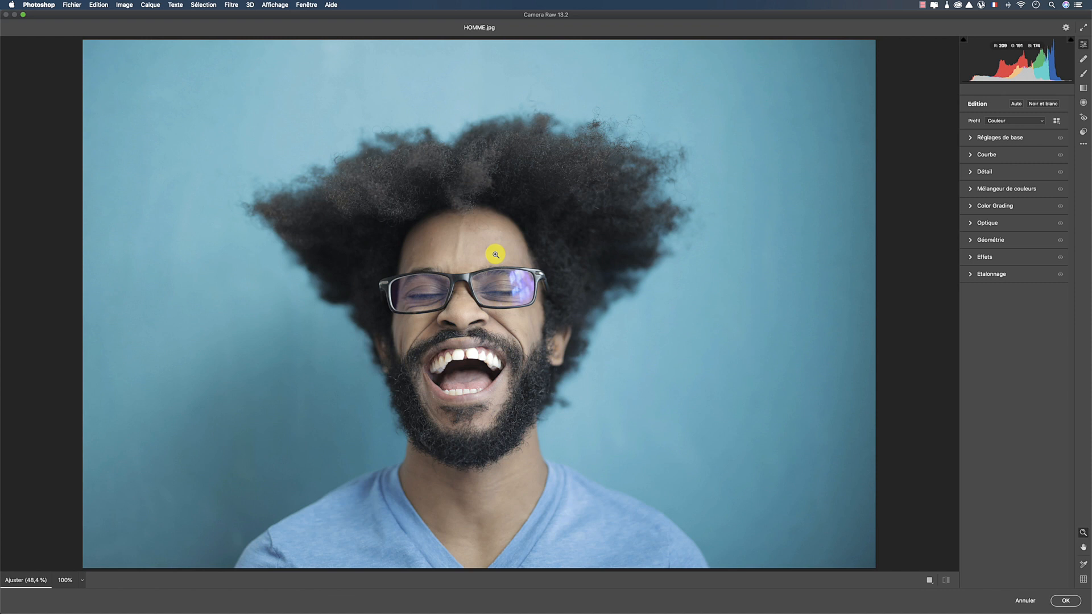
{"action": "right_click", "coordinate": [495, 254]}
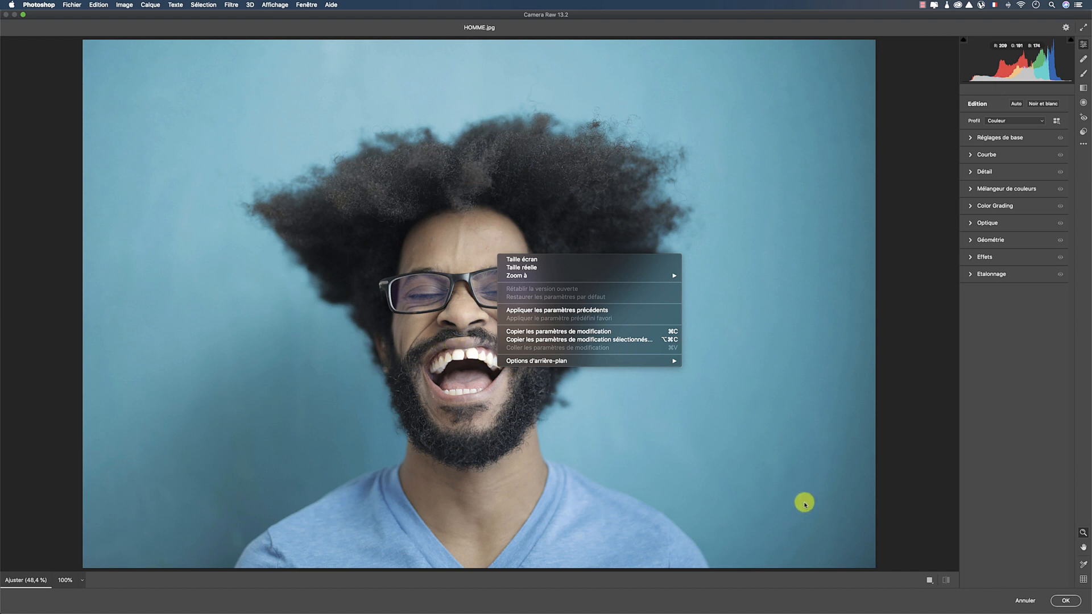
{"action": "left_click", "coordinate": [1023, 600]}
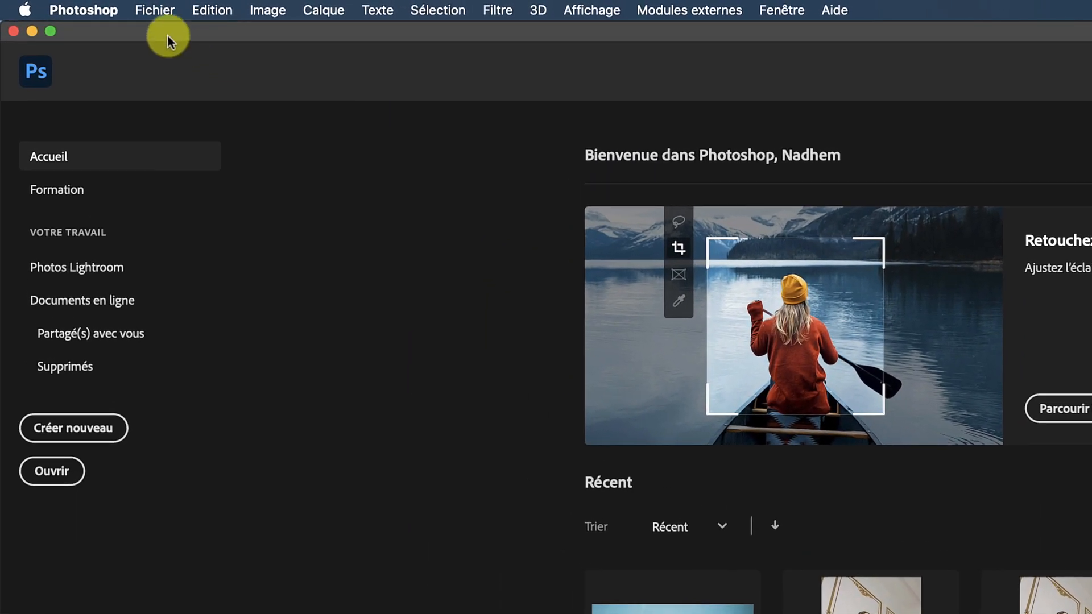
Step: Open the Camera Raw preferences from Photoshop's file handling preferences and view their general settings
{"action": "left_click", "coordinate": [45, 5]}
{"action": "mouse_move", "coordinate": [290, 67]}
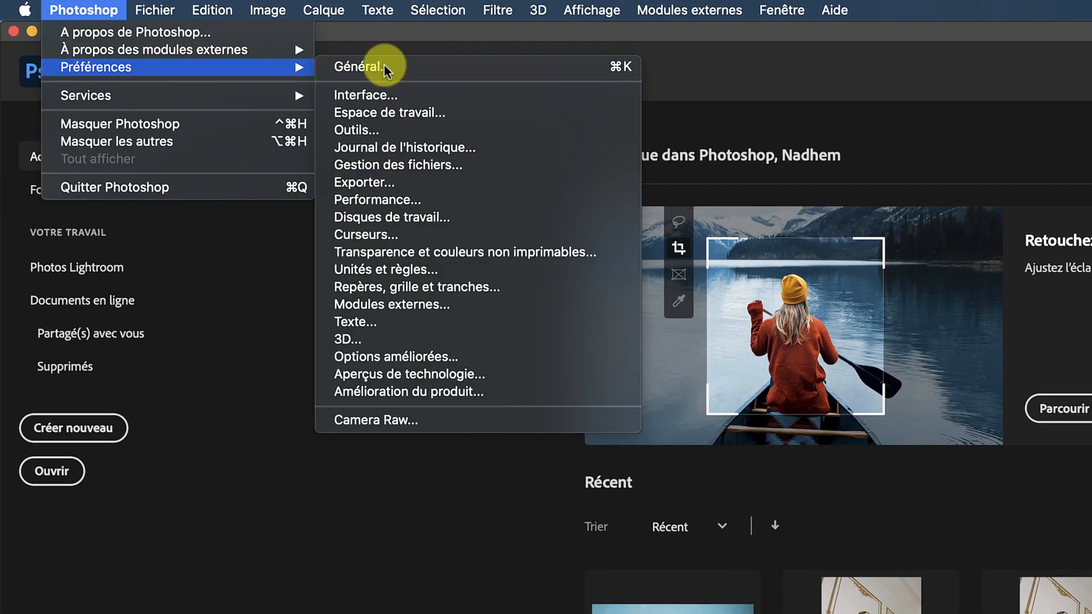
{"action": "left_click", "coordinate": [386, 68]}
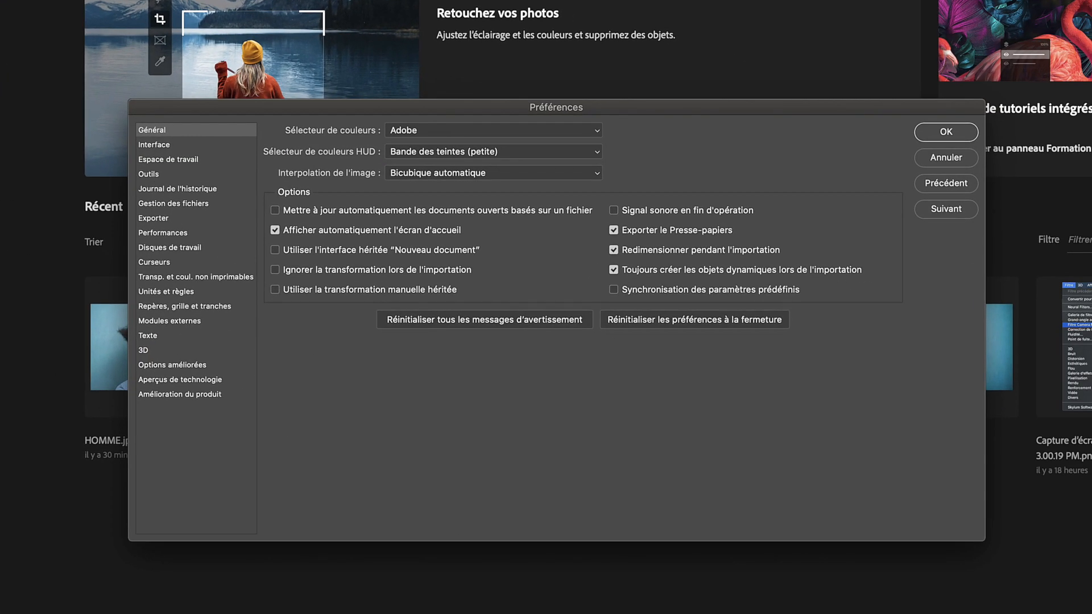
{"action": "left_click", "coordinate": [169, 204]}
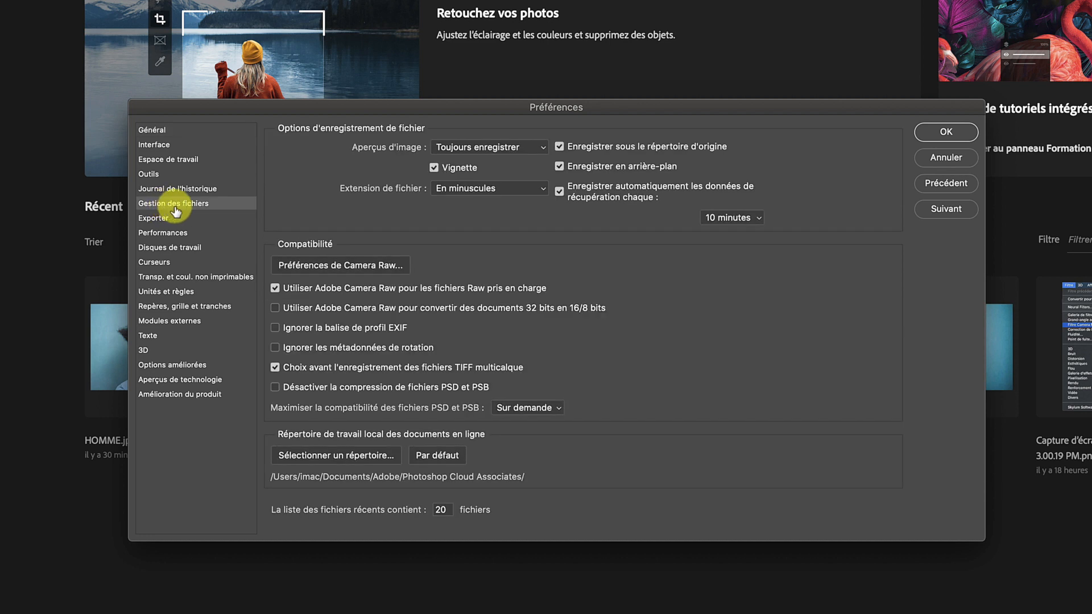
{"action": "left_click", "coordinate": [338, 266]}
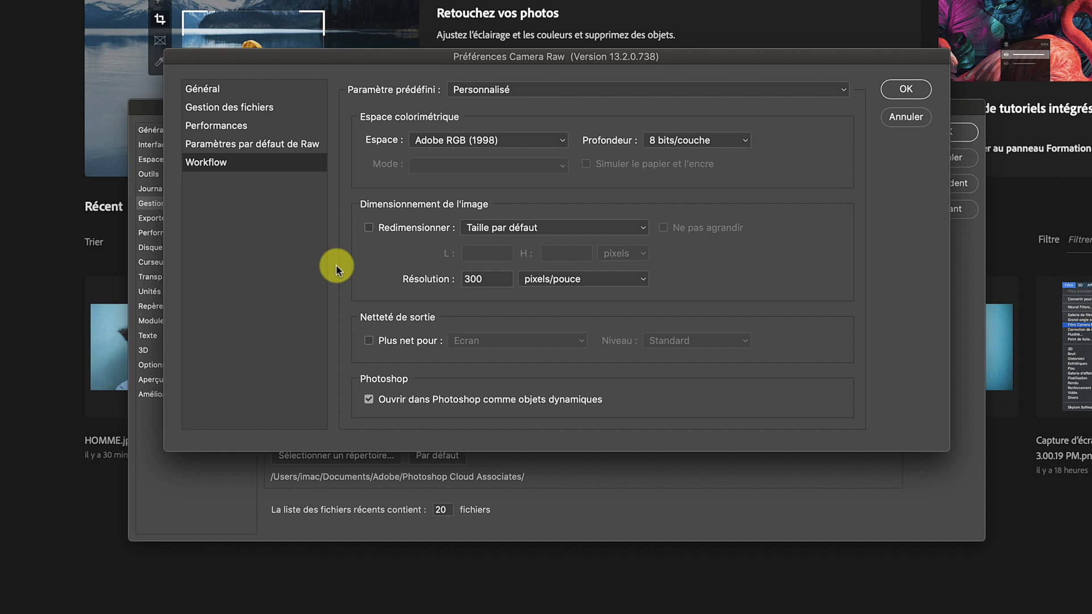
{"action": "left_click", "coordinate": [203, 90]}
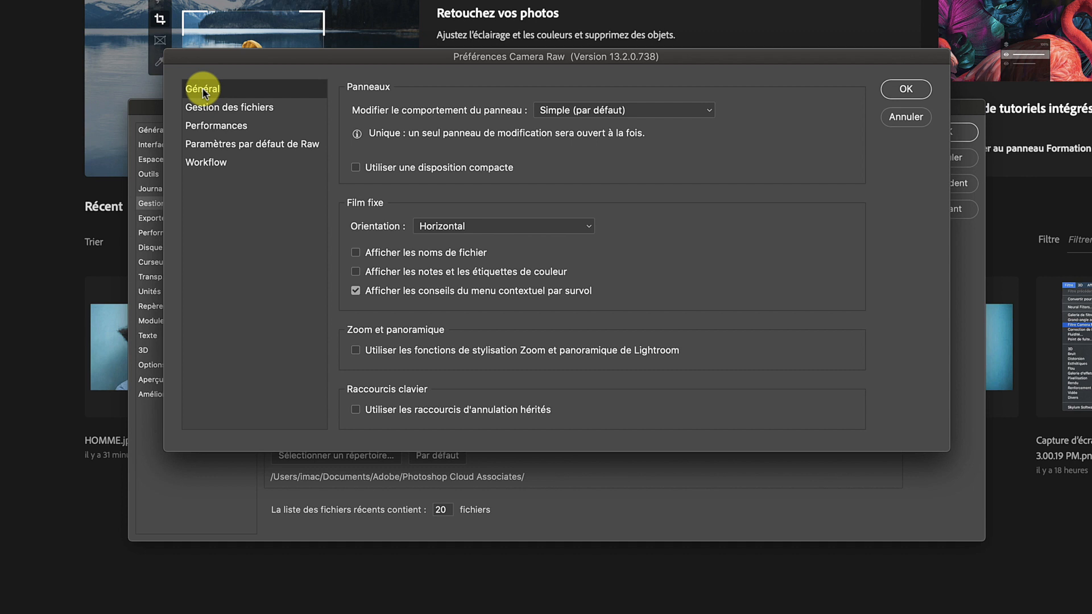
Step: Set Camera Raw's file handling to automatically open all supported JPEG and HEIC files and all supported TIFF files
{"action": "left_click", "coordinate": [223, 112]}
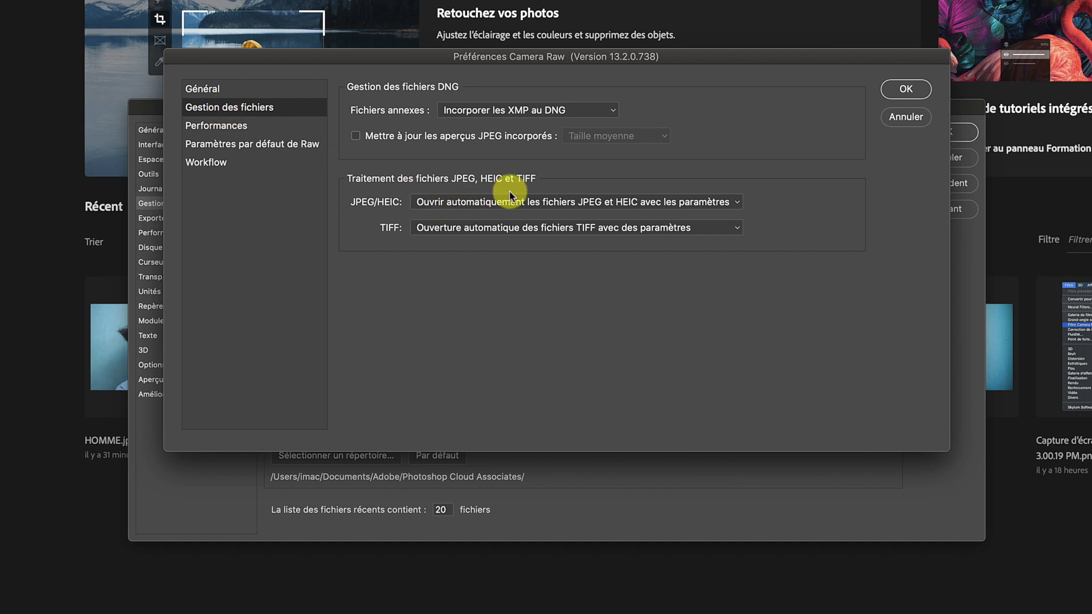
{"action": "left_click", "coordinate": [538, 206]}
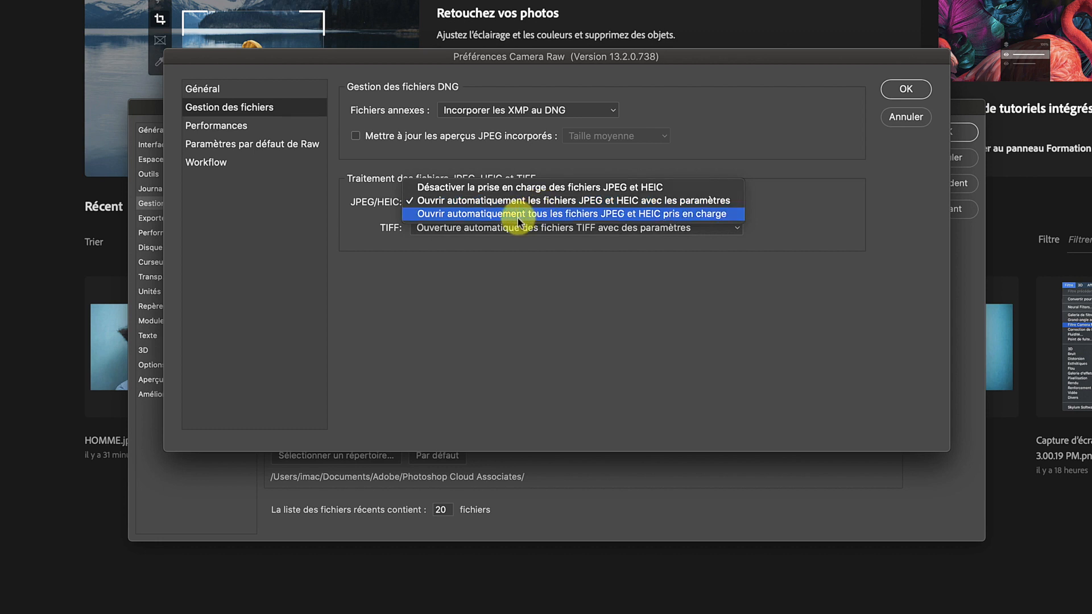
{"action": "left_click", "coordinate": [518, 220]}
{"action": "left_click", "coordinate": [499, 229]}
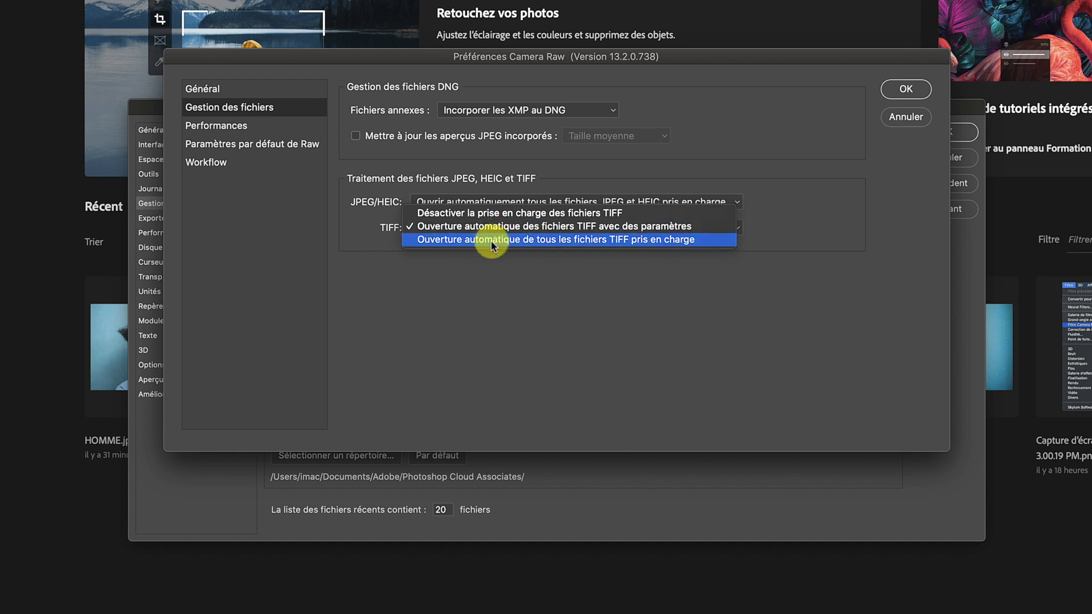
{"action": "left_click", "coordinate": [491, 240]}
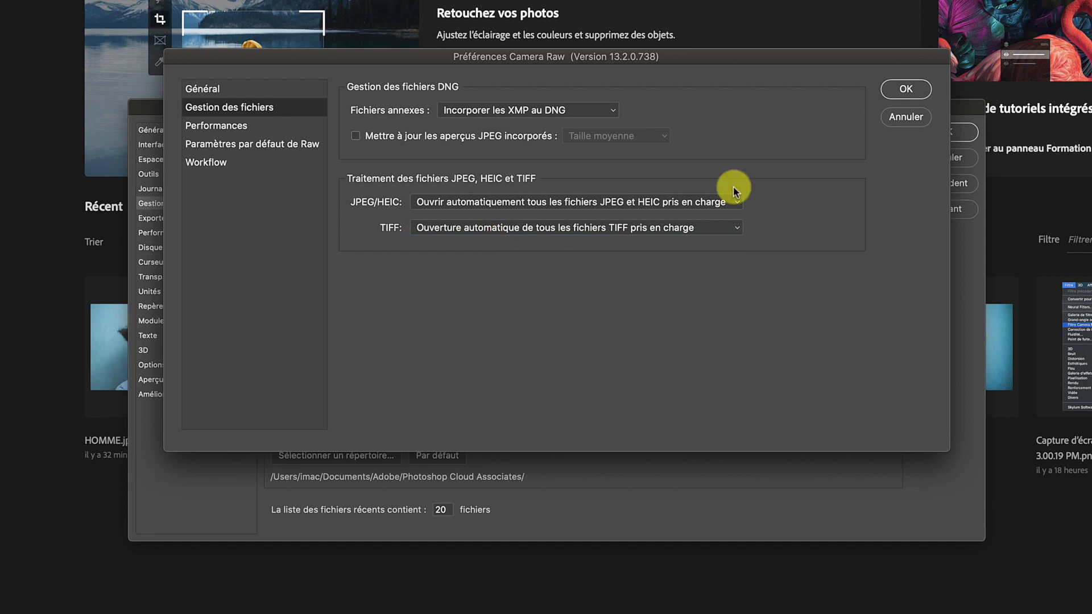
Step: Review the colour spaces offered in Camera Raw's Workflow preferences, keeping Adobe RGB (1998)
{"action": "left_click", "coordinate": [209, 162]}
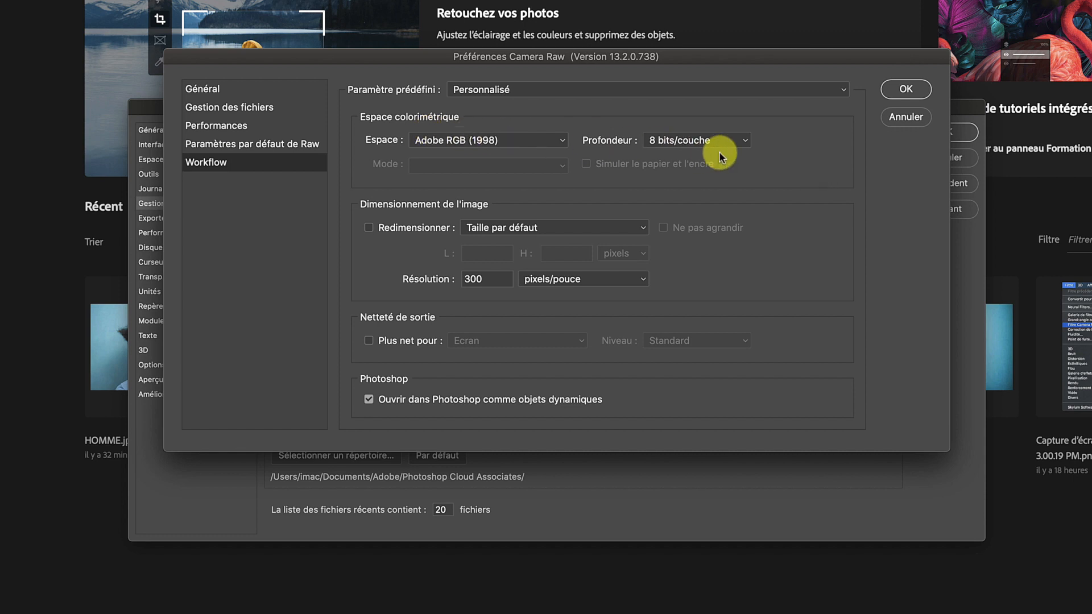
{"action": "left_click", "coordinate": [494, 140]}
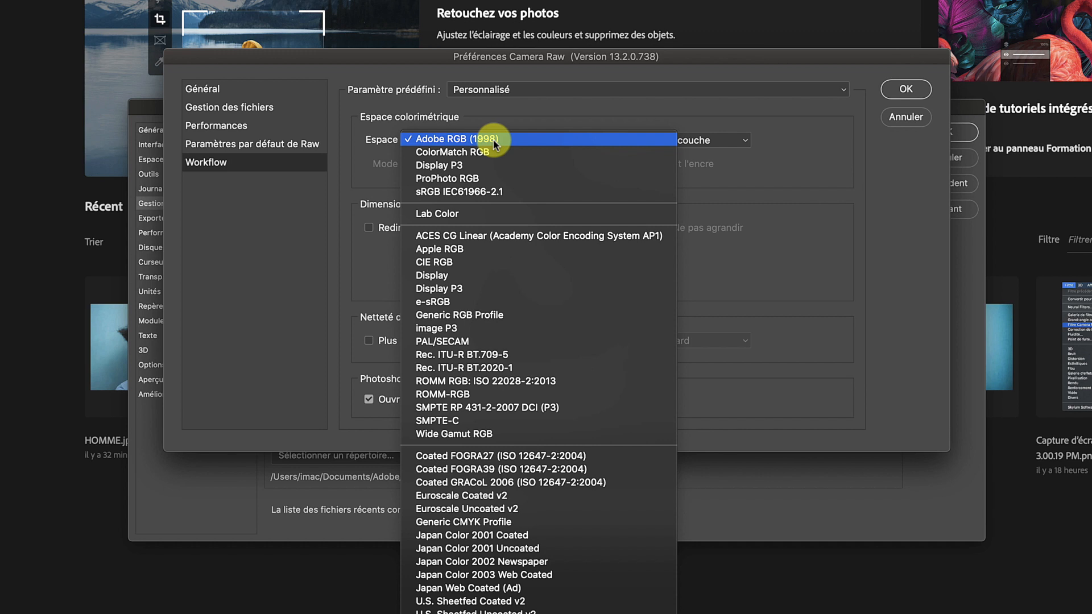
{"action": "left_click", "coordinate": [523, 122]}
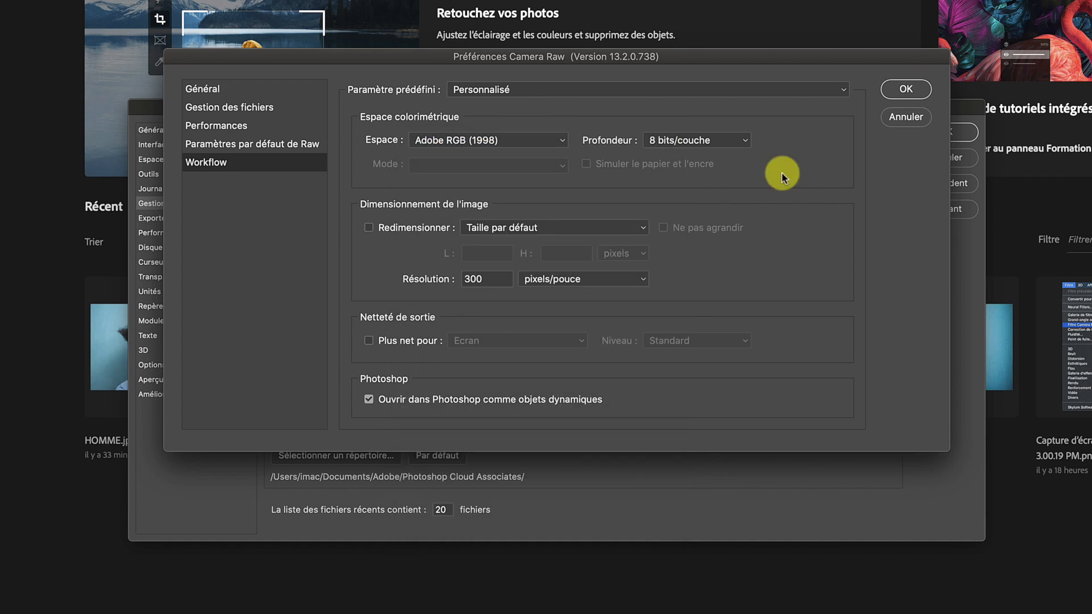
Step: Try a workflow depth of 16 bits/couche and set it back to 8 bits/couche
{"action": "left_click", "coordinate": [732, 143]}
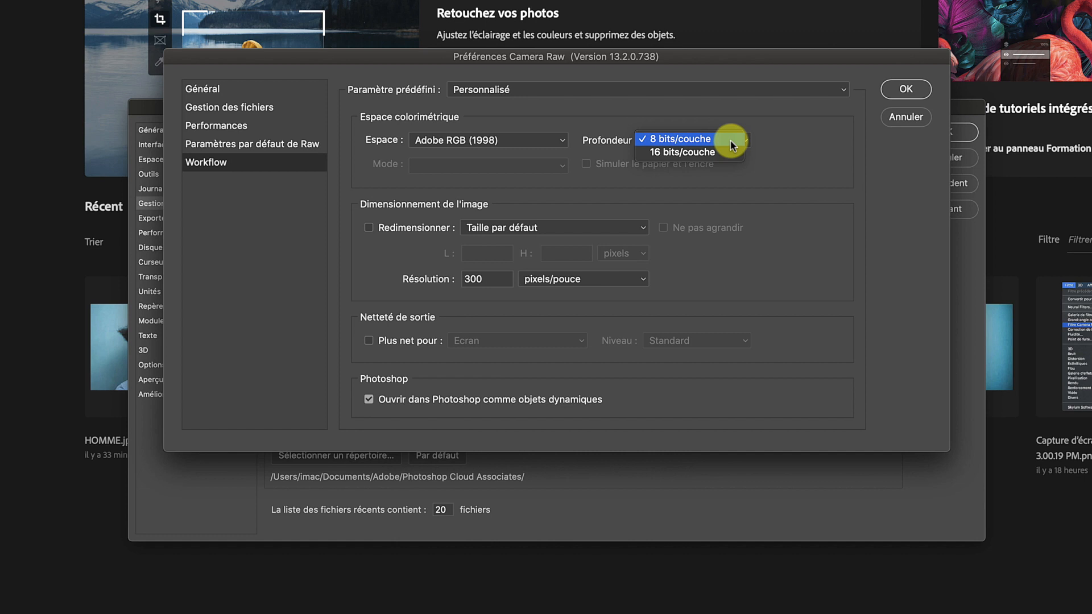
{"action": "left_click", "coordinate": [707, 152]}
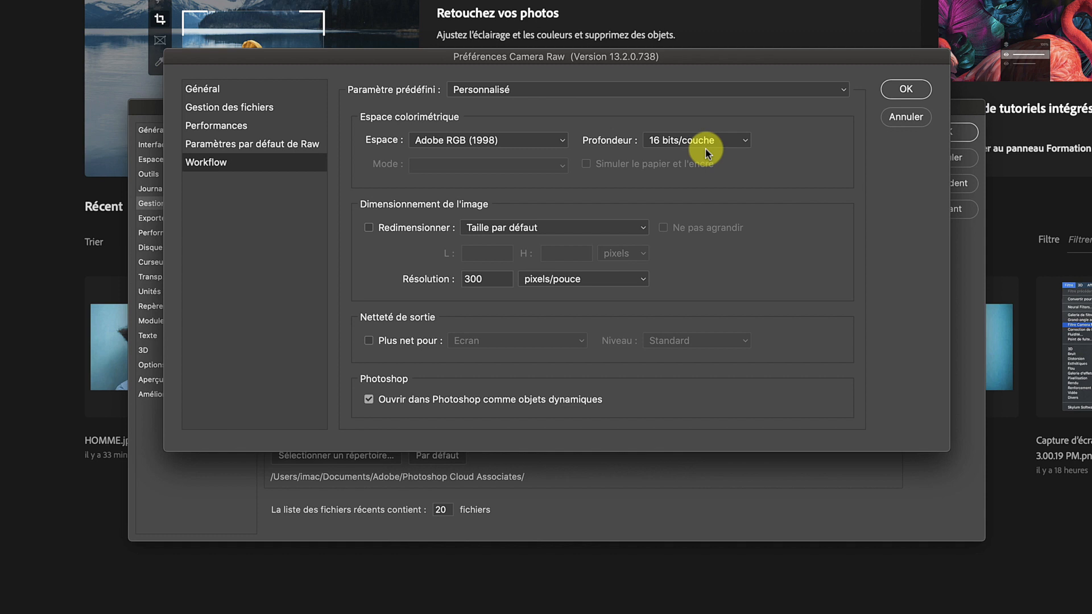
{"action": "left_click", "coordinate": [717, 143]}
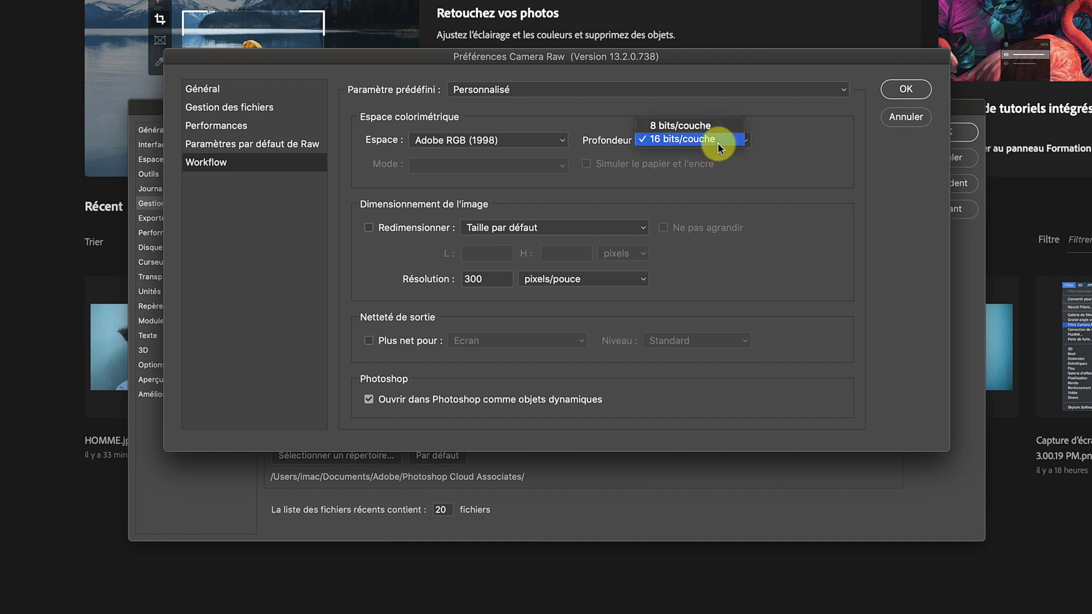
{"action": "left_click", "coordinate": [684, 127]}
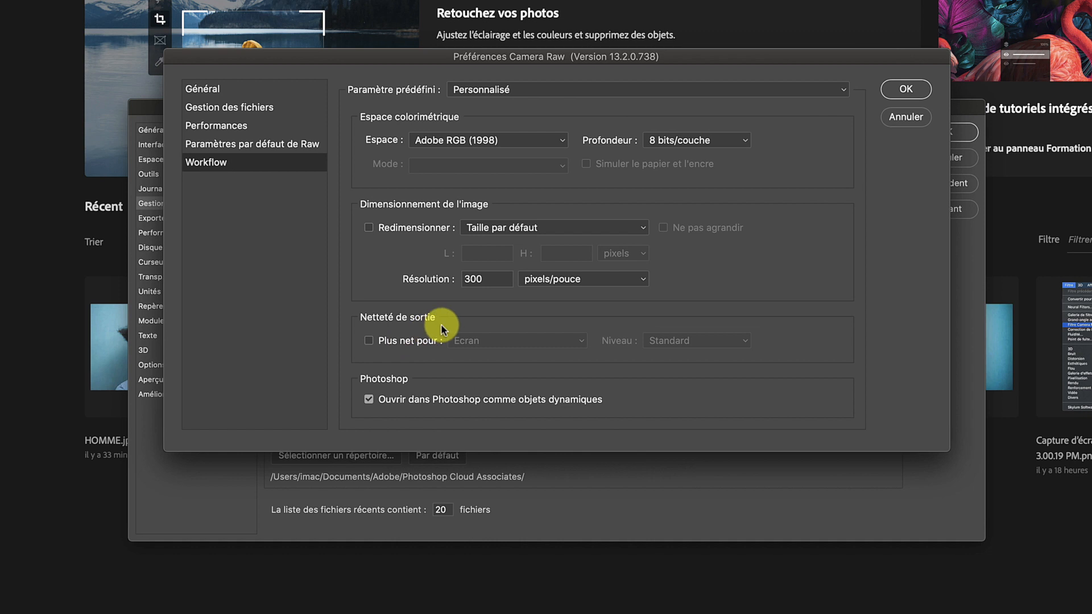
Step: Enable output sharpening for Papier mat in the Workflow preferences, keeping the level at Standard
{"action": "left_click", "coordinate": [368, 341]}
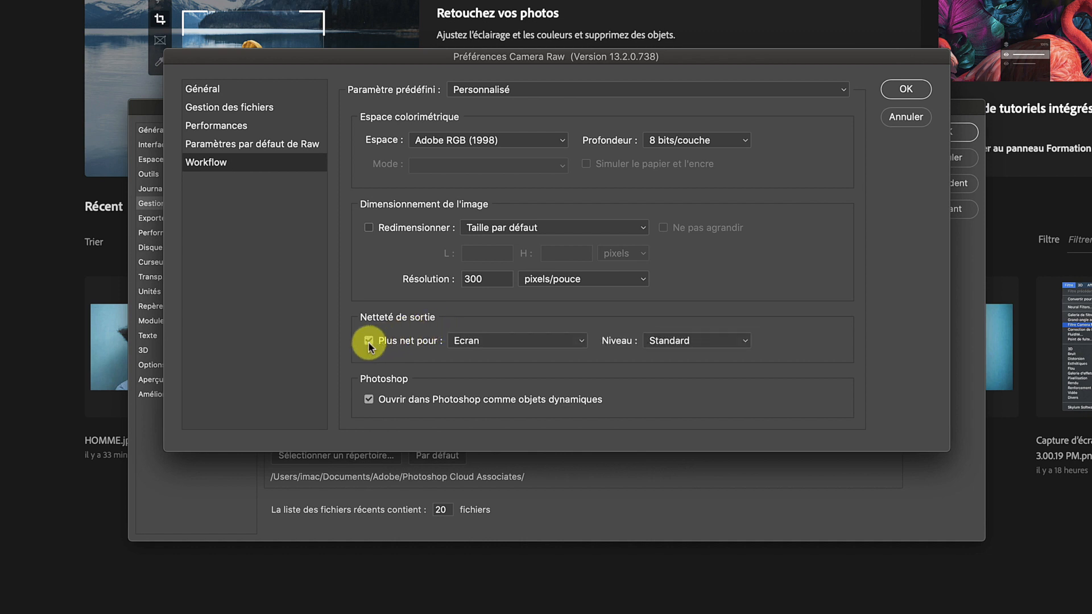
{"action": "left_click", "coordinate": [541, 339]}
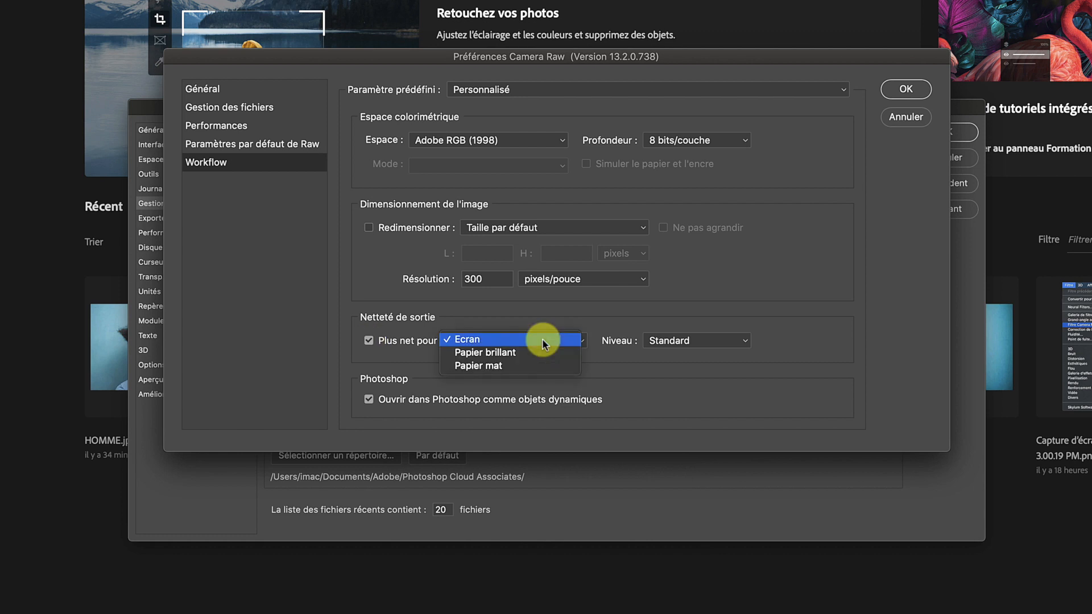
{"action": "key", "text": "Down"}
{"action": "key", "text": "Down"}
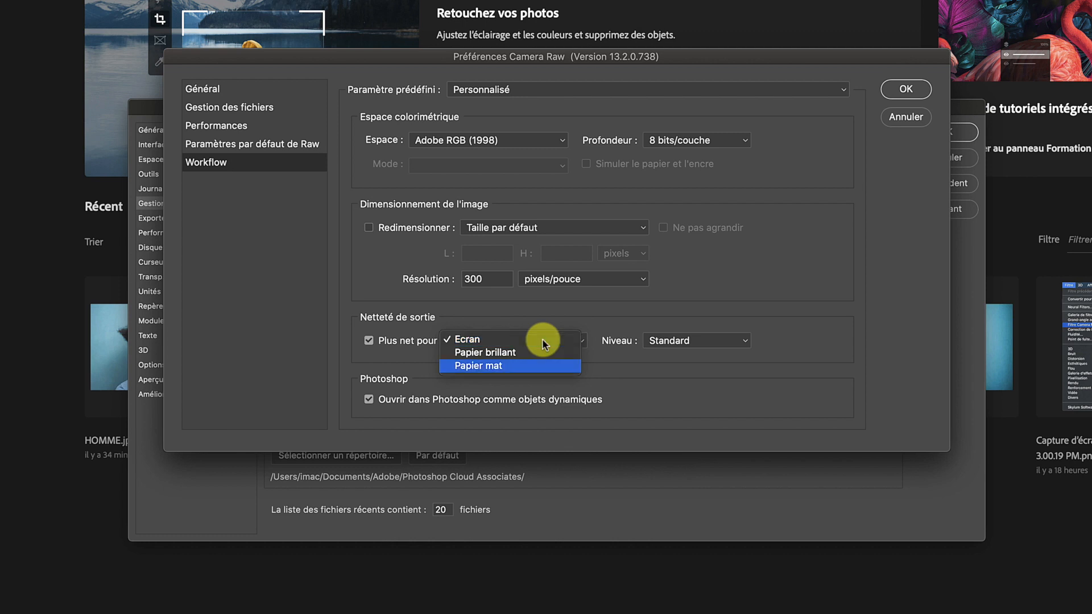
{"action": "left_click", "coordinate": [511, 367]}
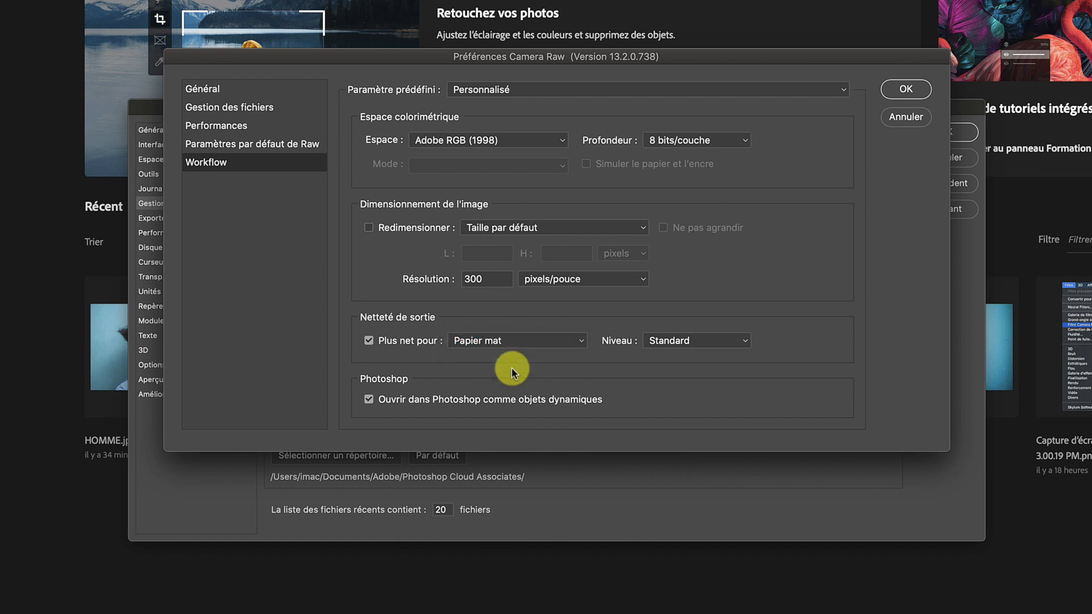
{"action": "left_click", "coordinate": [726, 344]}
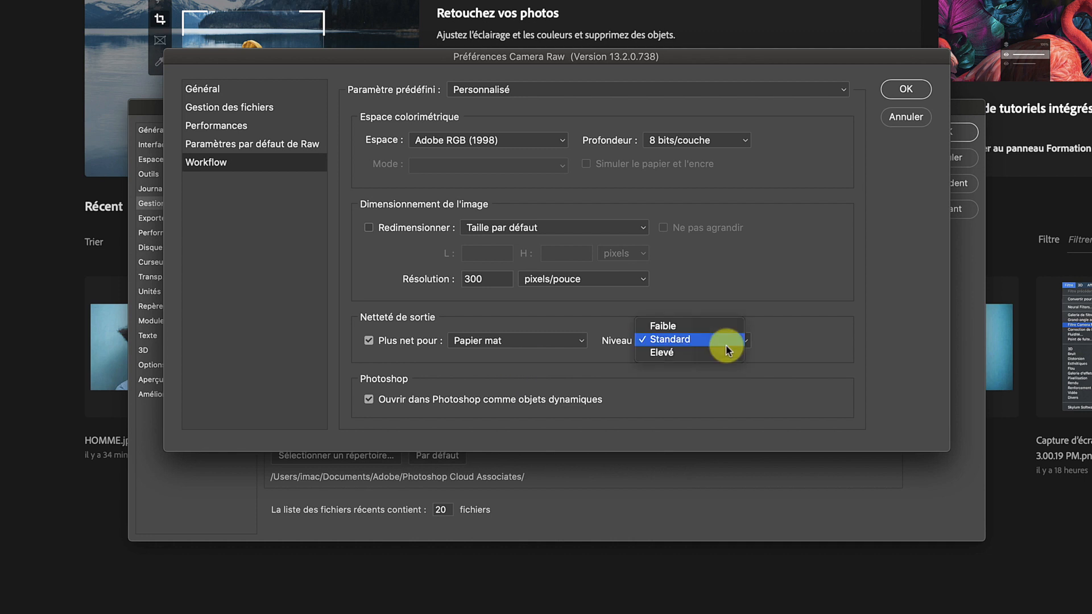
{"action": "left_click", "coordinate": [705, 340]}
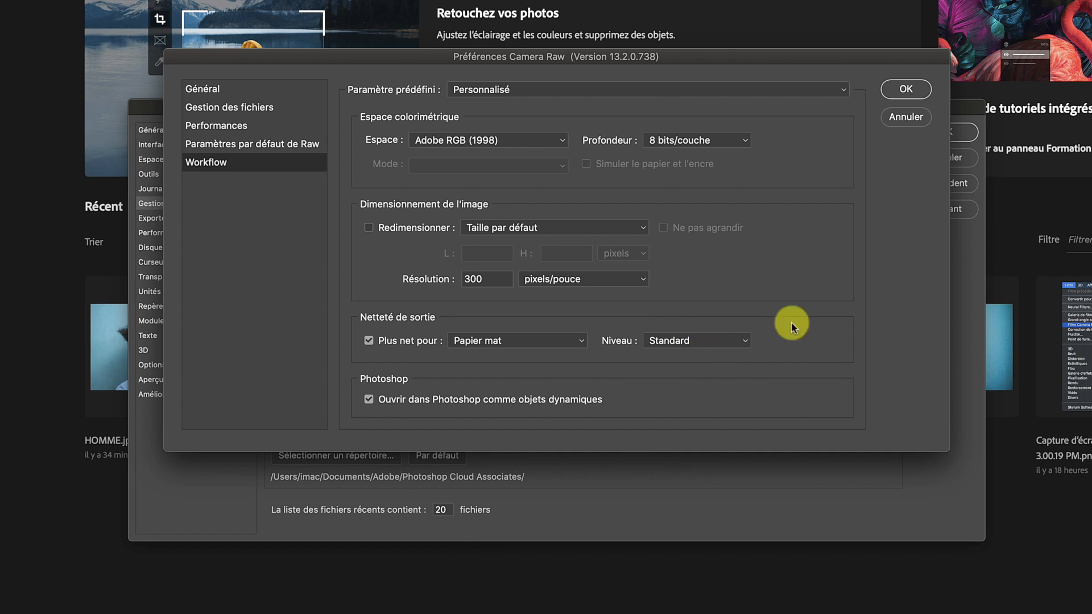
Step: Keep the workflow depth at 8 bits/couche and apply both the Camera Raw and the Photoshop preferences
{"action": "left_click", "coordinate": [714, 141]}
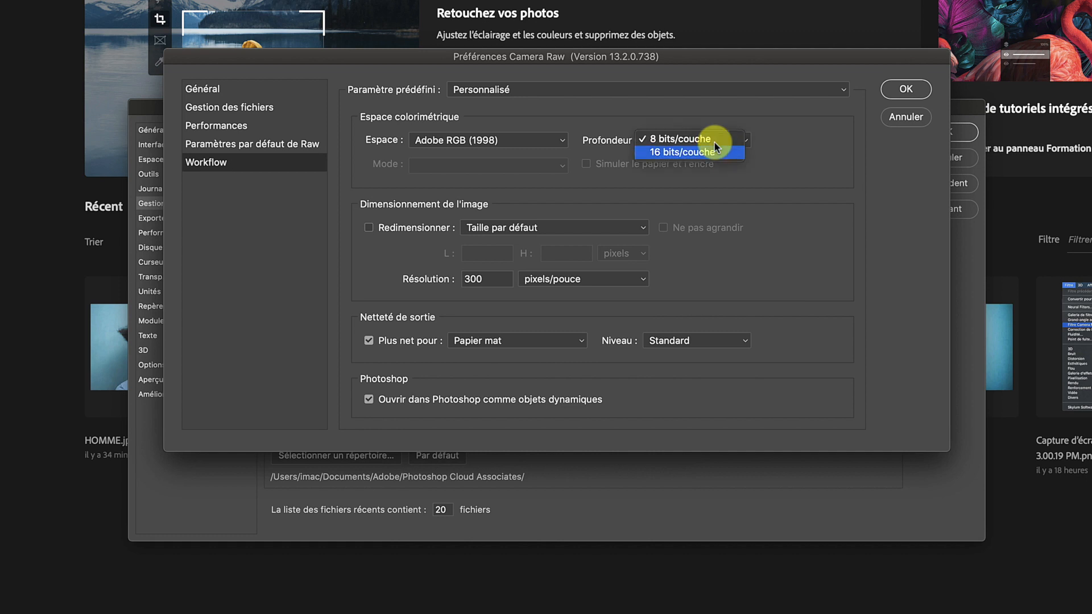
{"action": "left_click", "coordinate": [715, 140]}
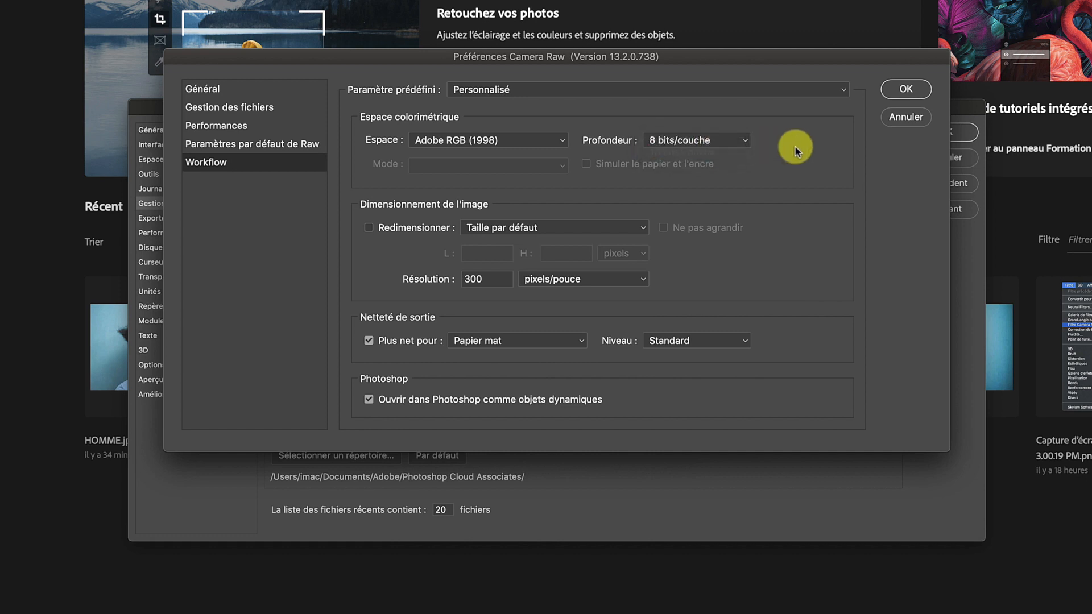
{"action": "left_click", "coordinate": [895, 91]}
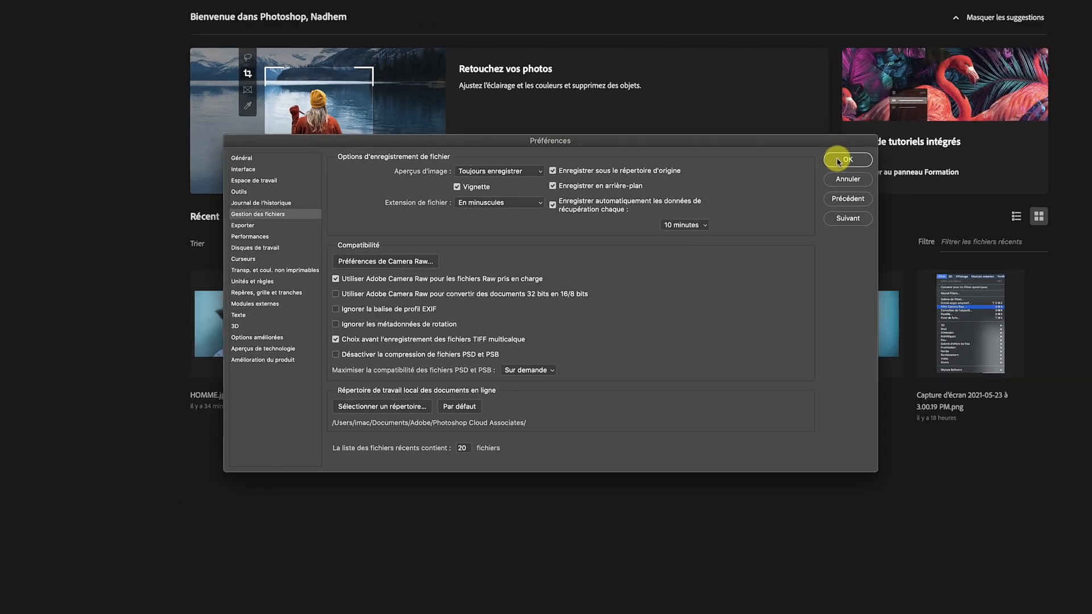
{"action": "left_click", "coordinate": [946, 132]}
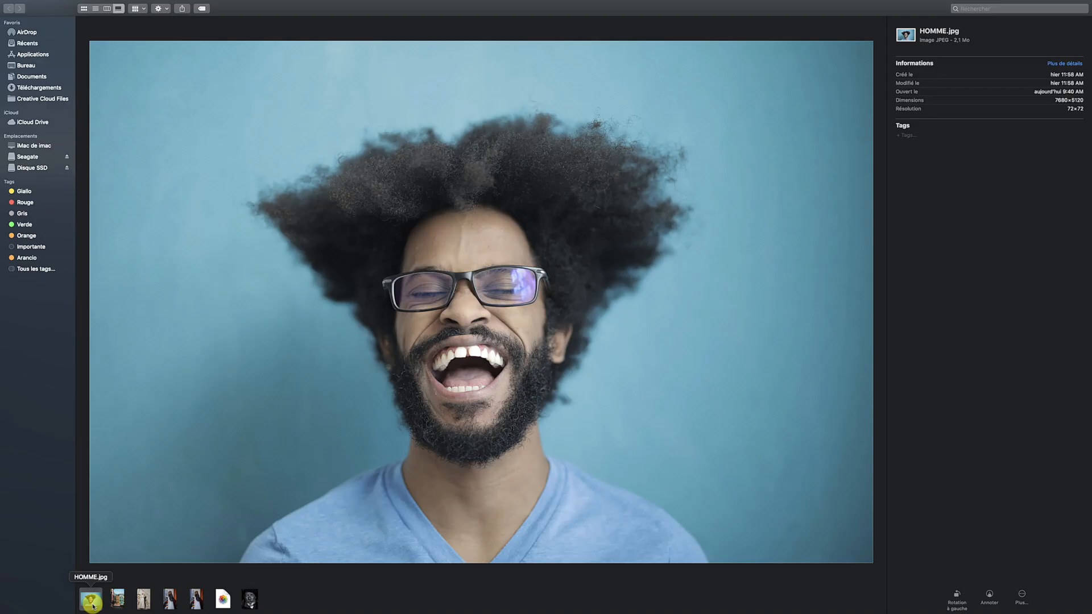
Step: Switch to Finder and open HOMME.jpg with Adobe Photoshop 2021
{"action": "right_click", "coordinate": [503, 252]}
{"action": "mouse_move", "coordinate": [523, 262]}
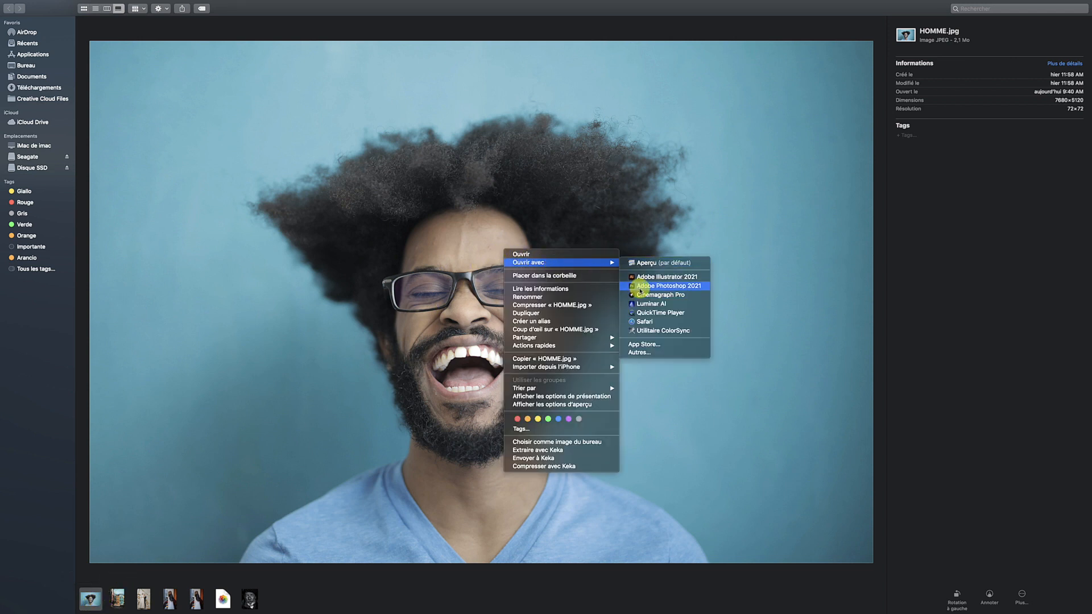
{"action": "left_click", "coordinate": [640, 286]}
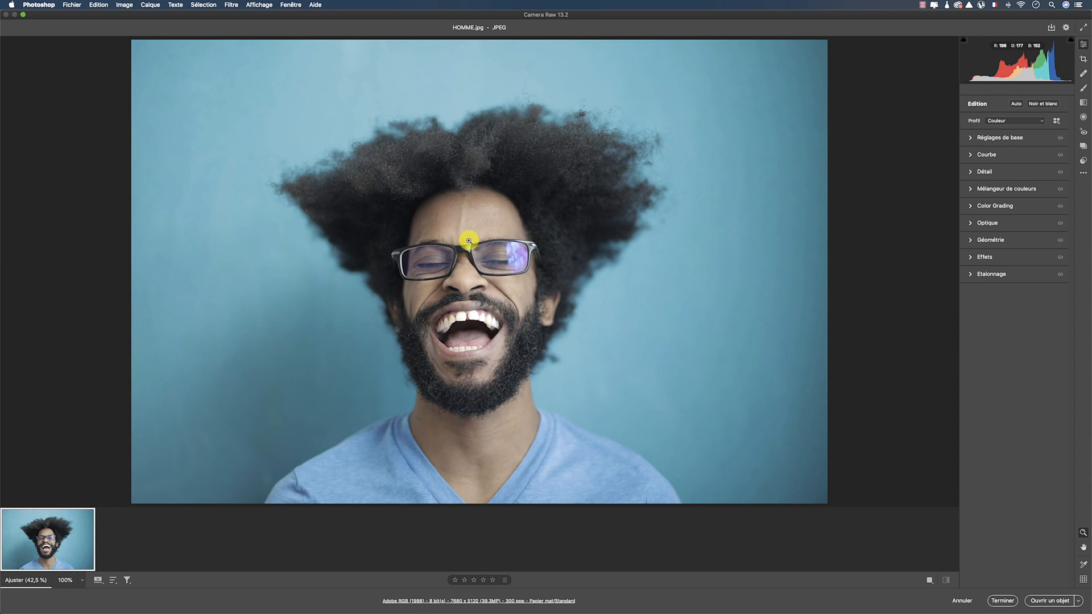
Step: Enhance HOMME.jpg with Super-résolution, previewing the hair detail first, and select the enhanced copy in the filmstrip
{"action": "right_click", "coordinate": [481, 137]}
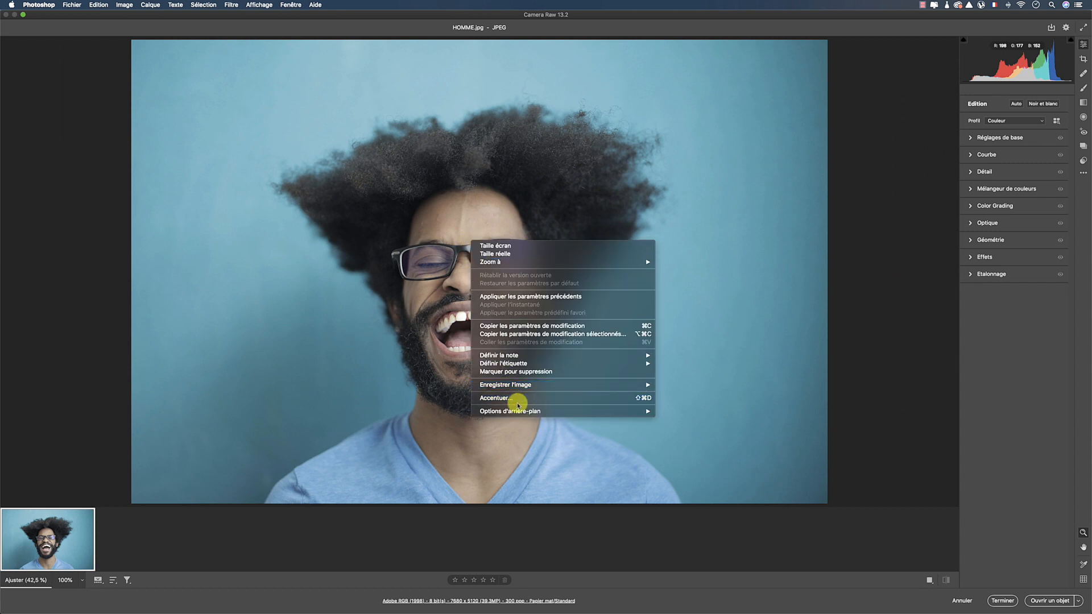
{"action": "left_click", "coordinate": [548, 32]}
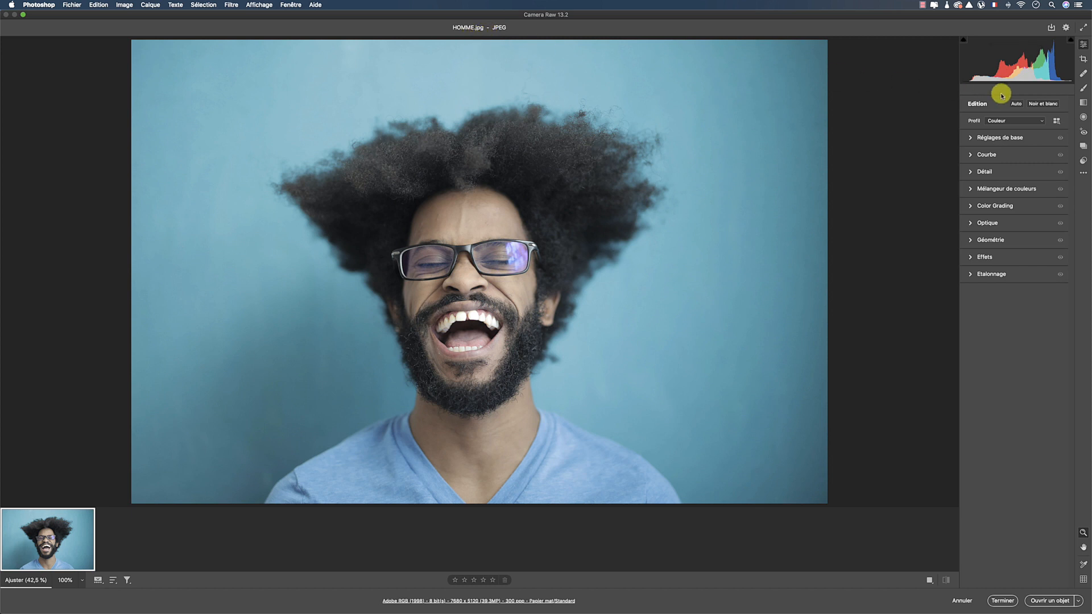
{"action": "right_click", "coordinate": [472, 244]}
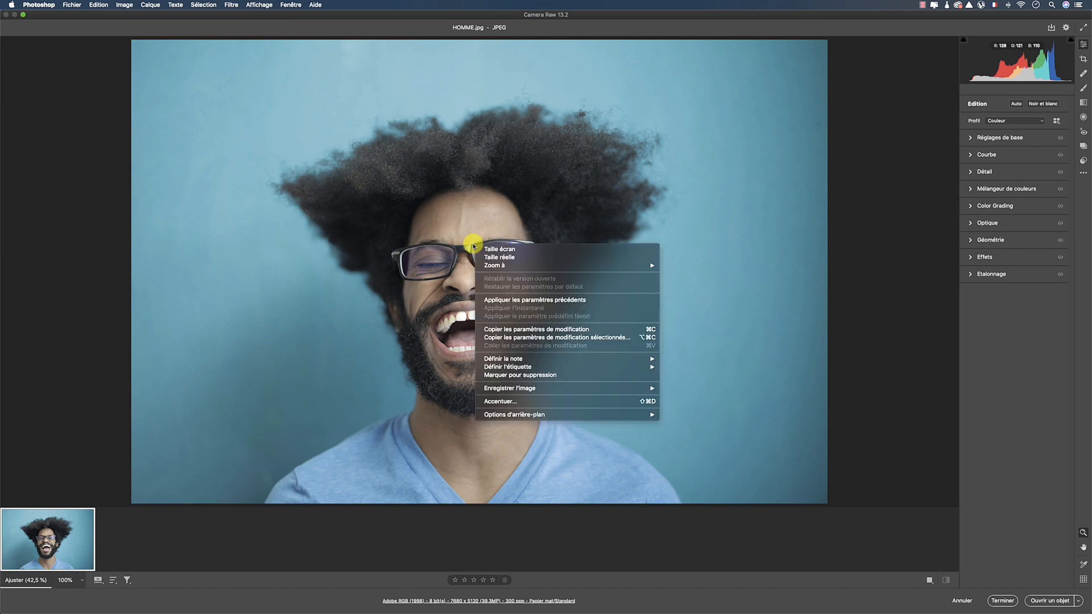
{"action": "left_click", "coordinate": [486, 401]}
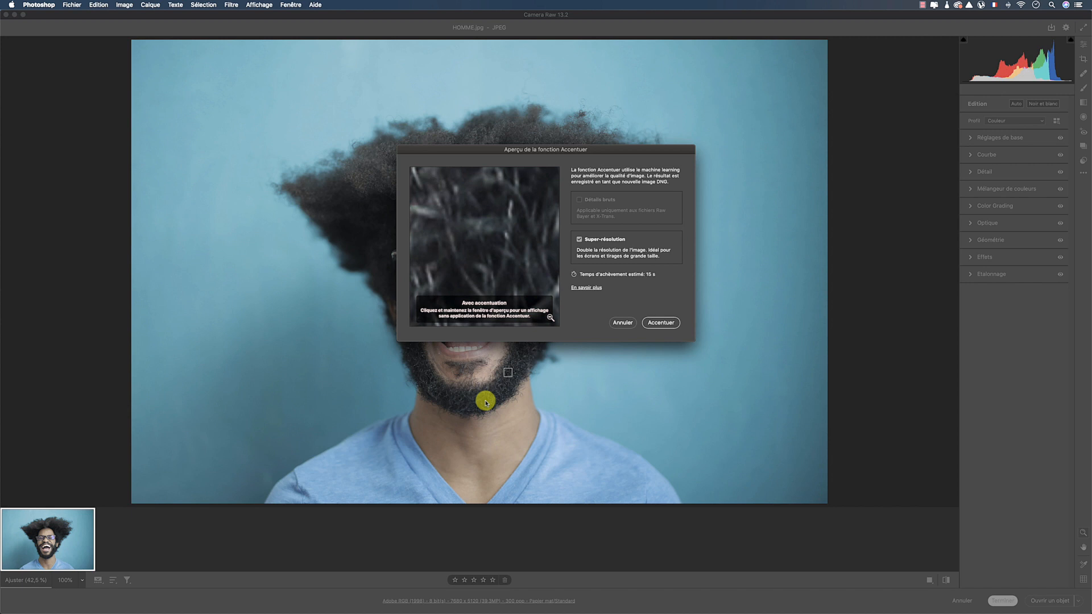
{"action": "left_click", "coordinate": [491, 249]}
{"action": "left_click", "coordinate": [490, 249]}
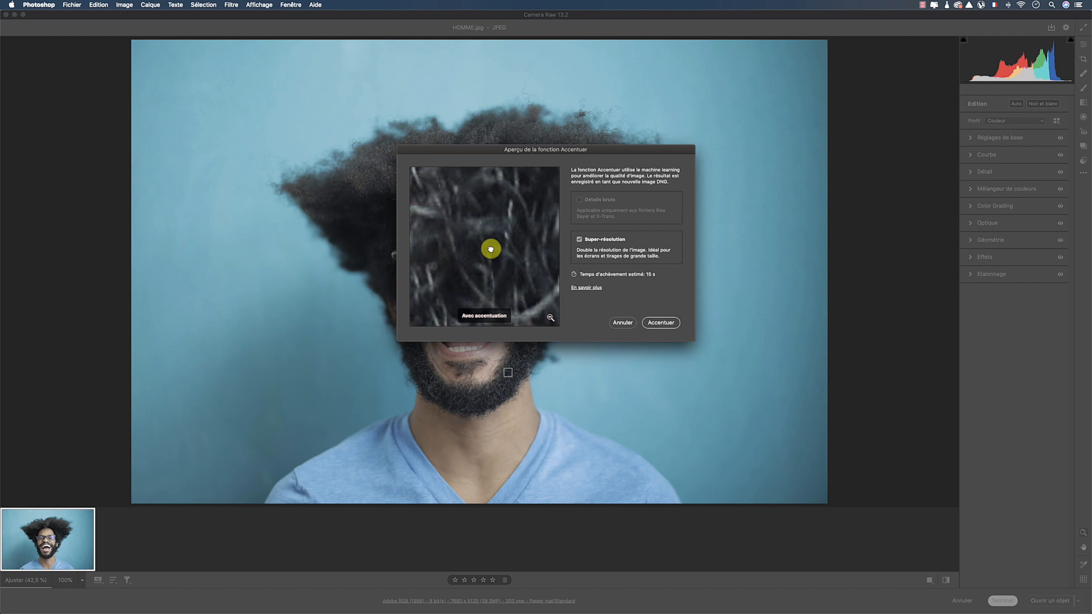
{"action": "left_click", "coordinate": [654, 323]}
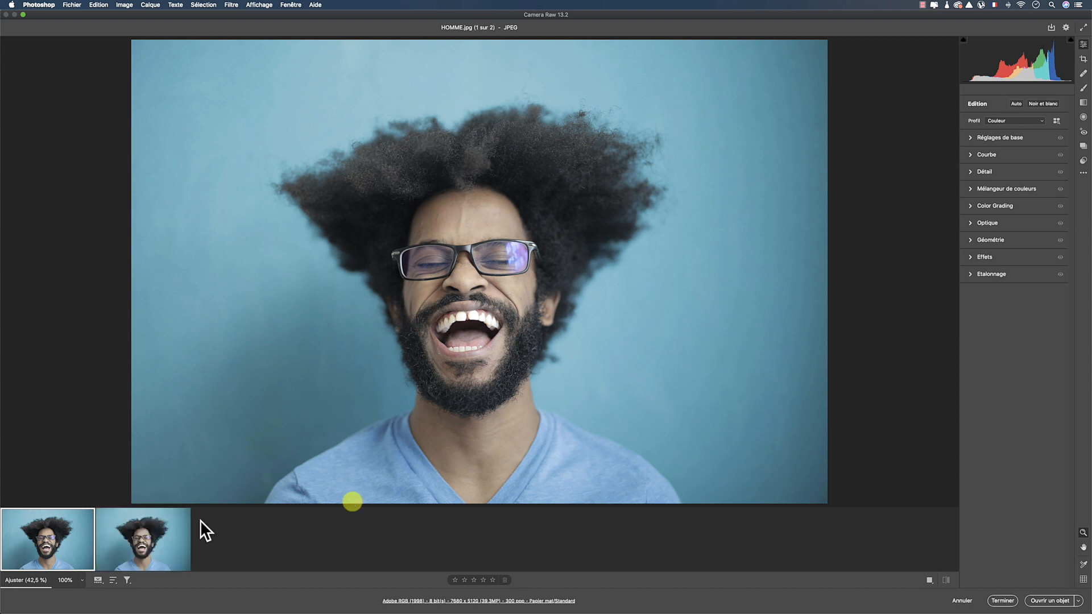
{"action": "left_click", "coordinate": [140, 539]}
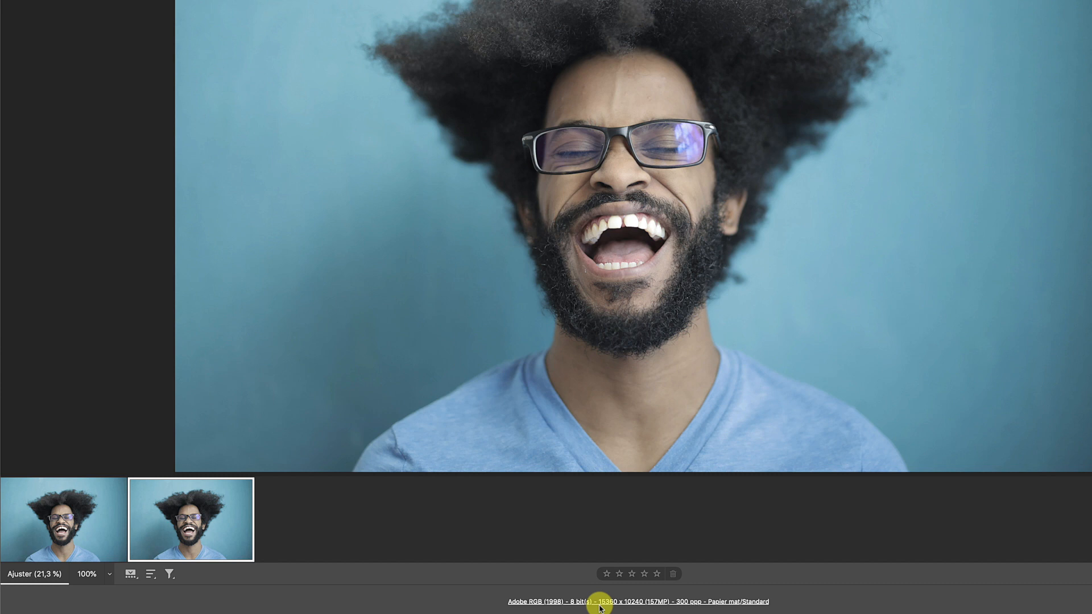
Step: Compare the original and enhanced HOMME images in the filmstrip, and apply the user preset 01_Camera Raw_HDR to the enhanced copy
{"action": "left_click", "coordinate": [89, 530]}
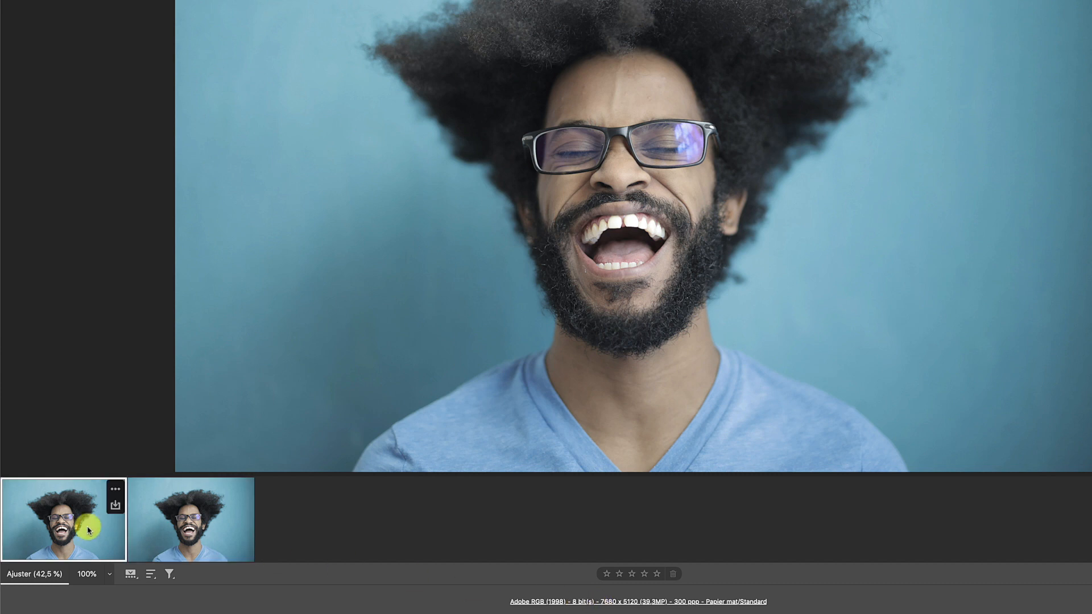
{"action": "left_click", "coordinate": [147, 530]}
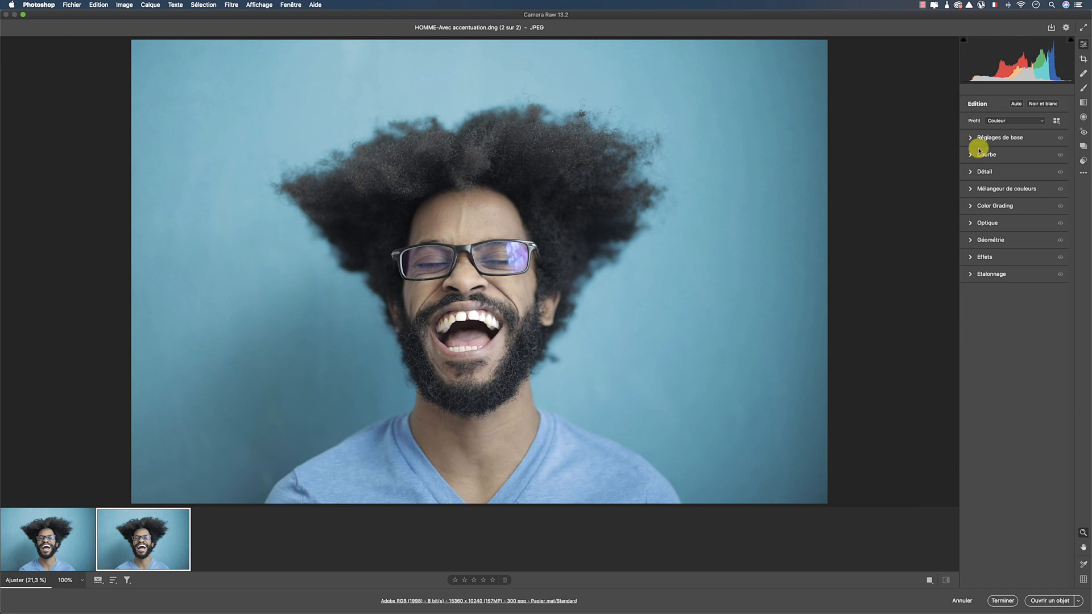
{"action": "left_click", "coordinate": [1083, 160]}
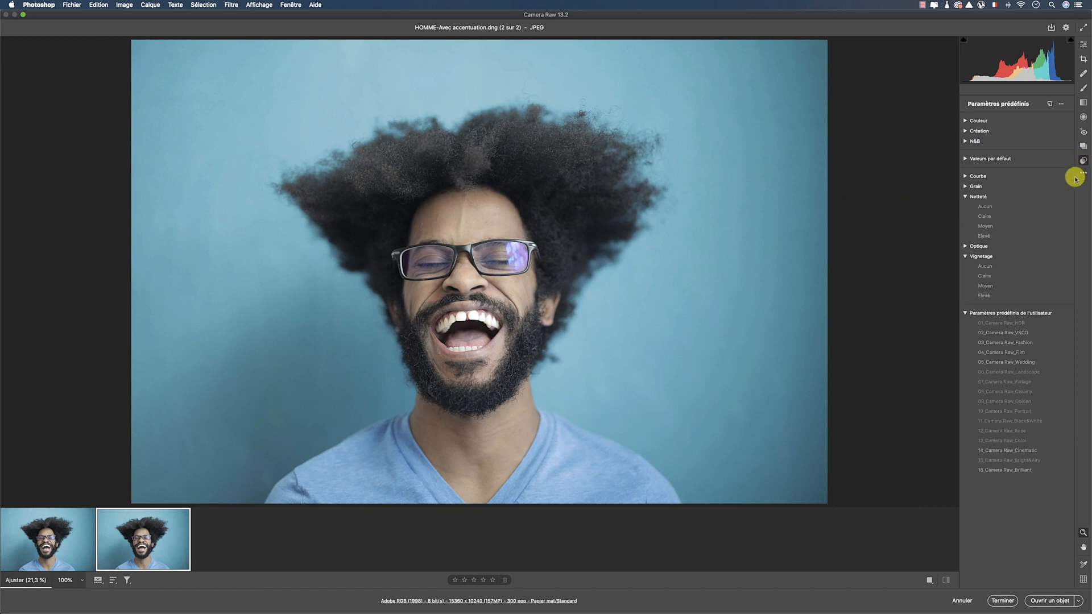
{"action": "left_click", "coordinate": [1001, 323]}
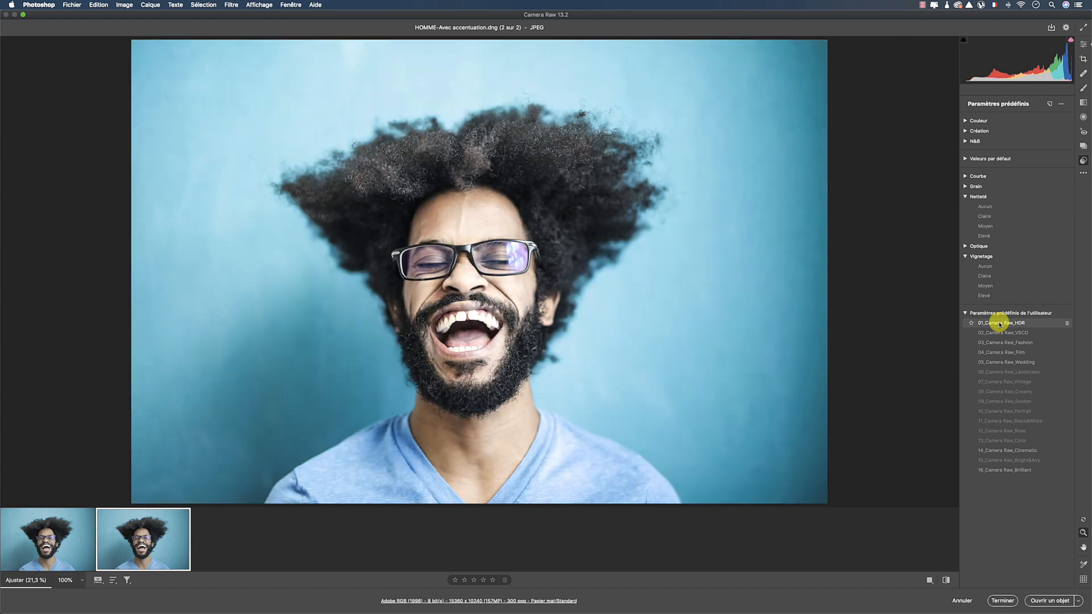
{"action": "left_click", "coordinate": [1000, 324]}
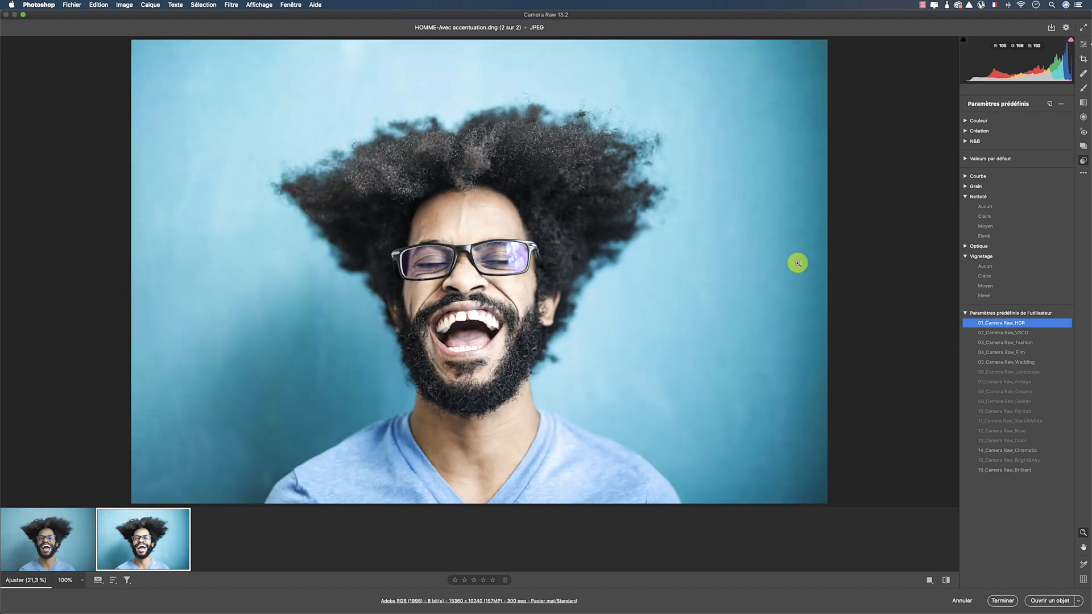
Step: Set Teinte to +8 on the enhanced HOMME copy, open it in Photoshop as a smart object and inspect the face close up
{"action": "left_click", "coordinate": [1084, 44]}
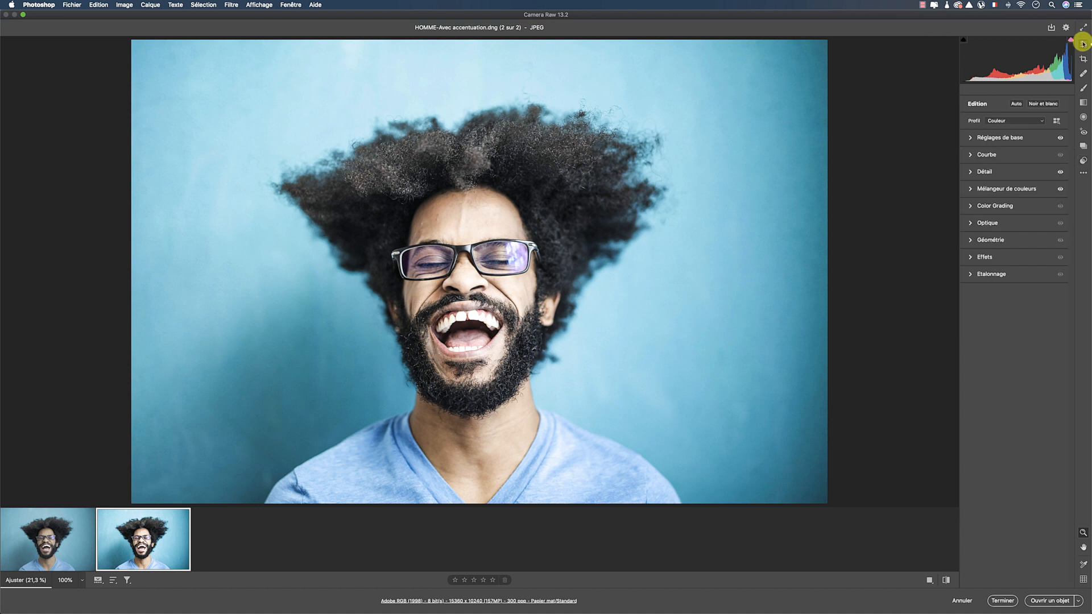
{"action": "left_click", "coordinate": [972, 138]}
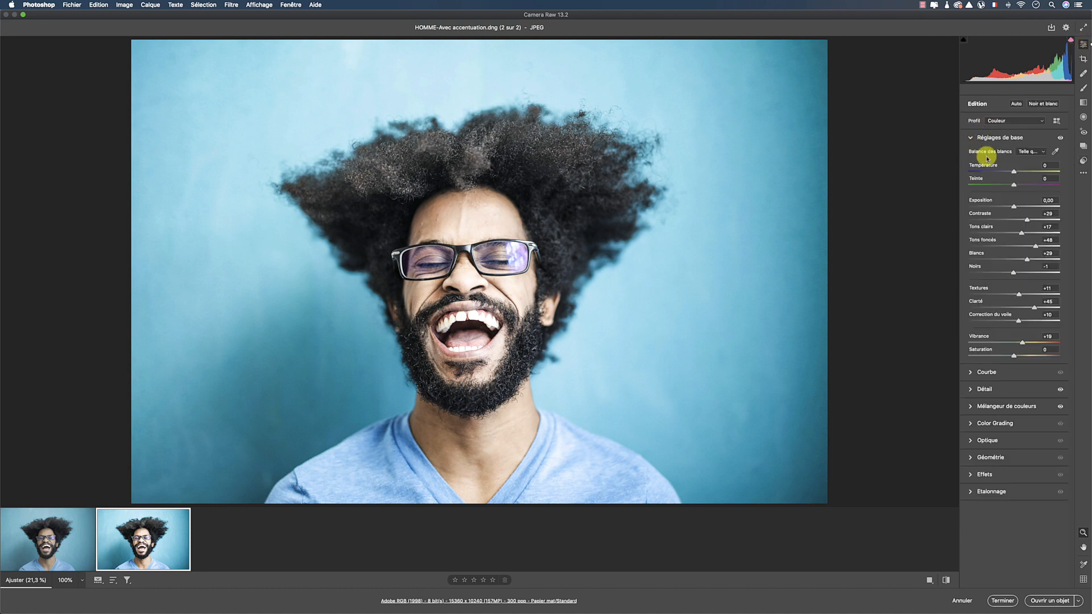
{"action": "left_click_drag", "start_coordinate": [1013, 184], "coordinate": [1018, 185]}
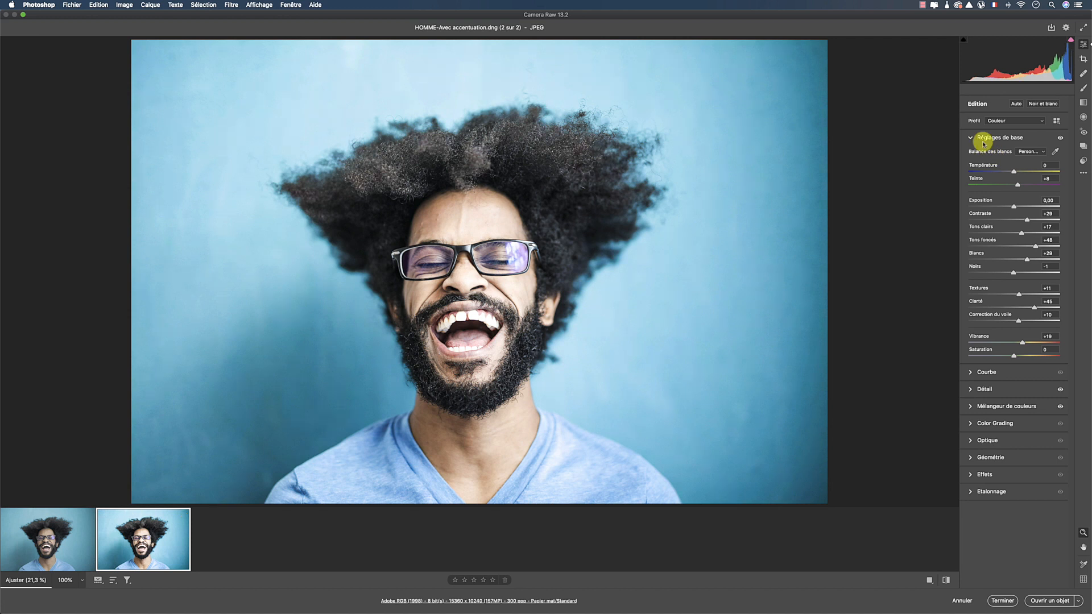
{"action": "left_click", "coordinate": [1052, 602]}
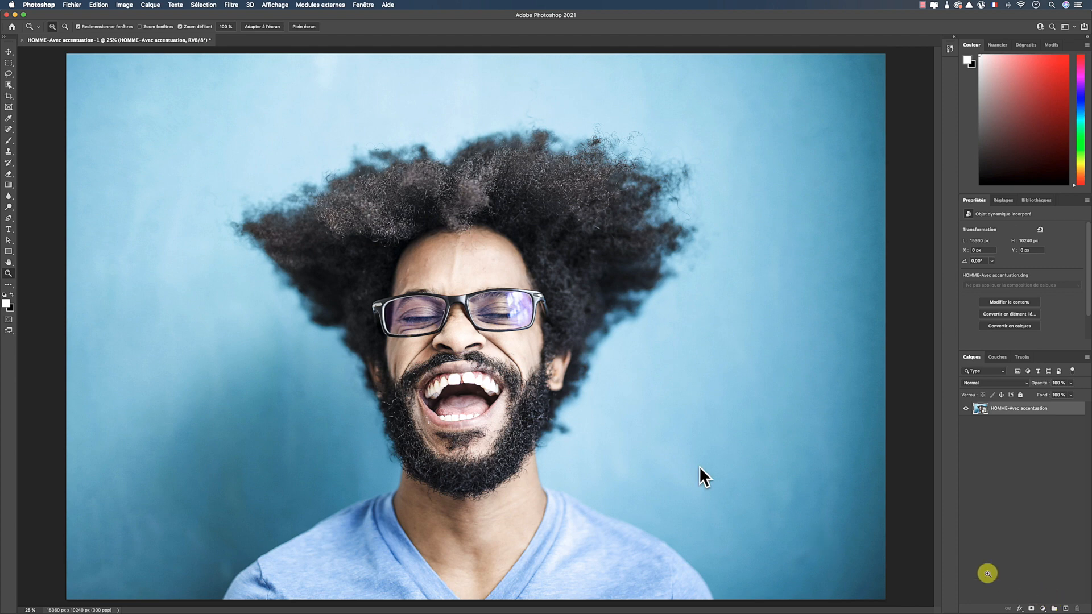
{"action": "left_click_drag", "start_coordinate": [499, 362], "coordinate": [537, 364]}
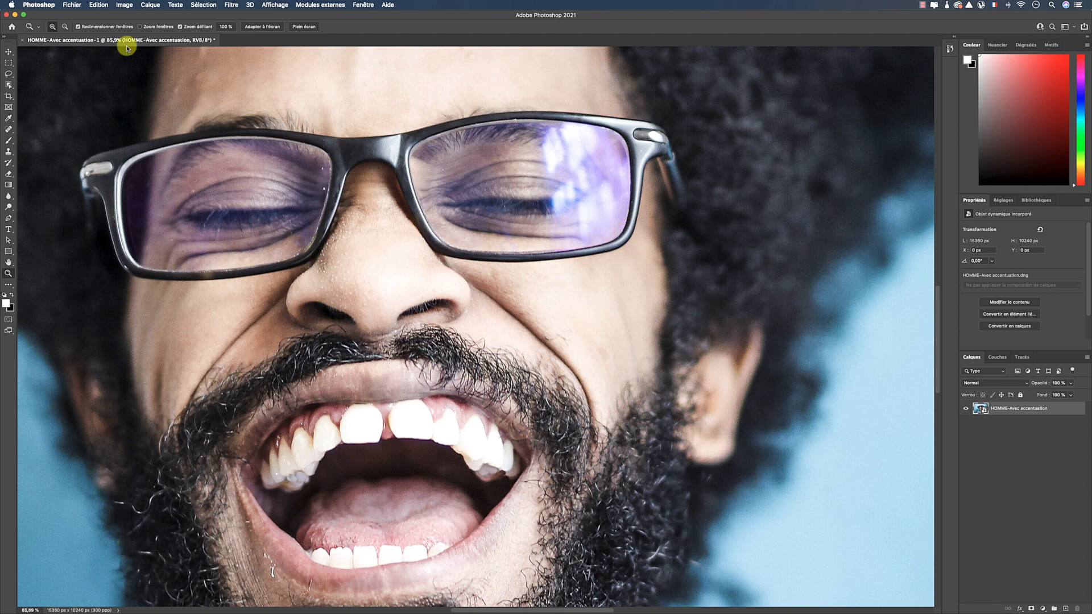
Step: Set the Camera Raw workflow depth to 16 bits/couche and apply both the Camera Raw and the Photoshop preferences
{"action": "left_click", "coordinate": [38, 5]}
{"action": "mouse_move", "coordinate": [57, 32]}
{"action": "left_click", "coordinate": [185, 77]}
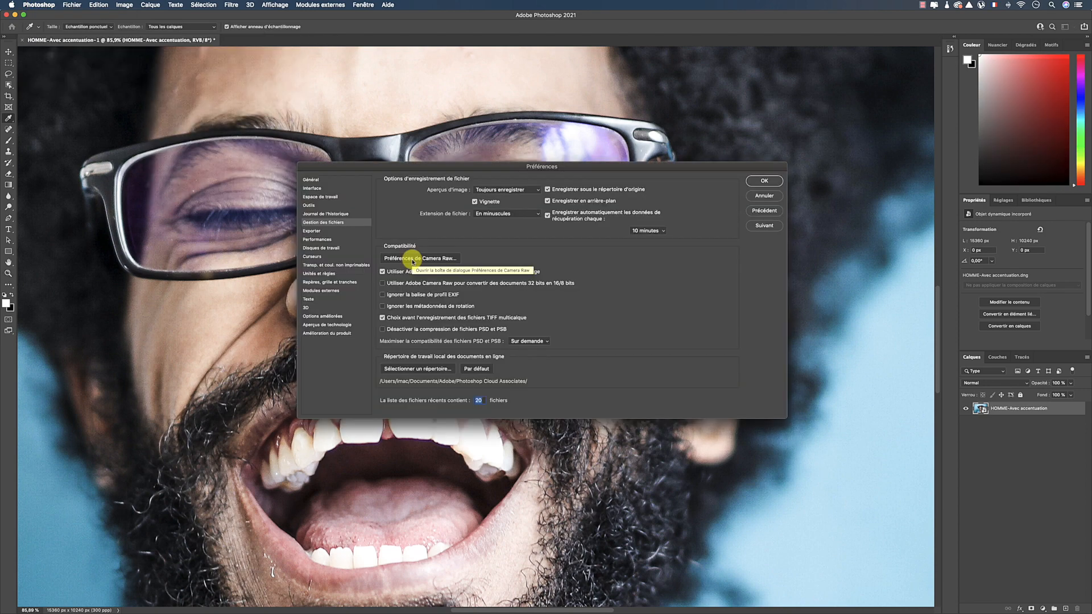
{"action": "left_click", "coordinate": [413, 260]}
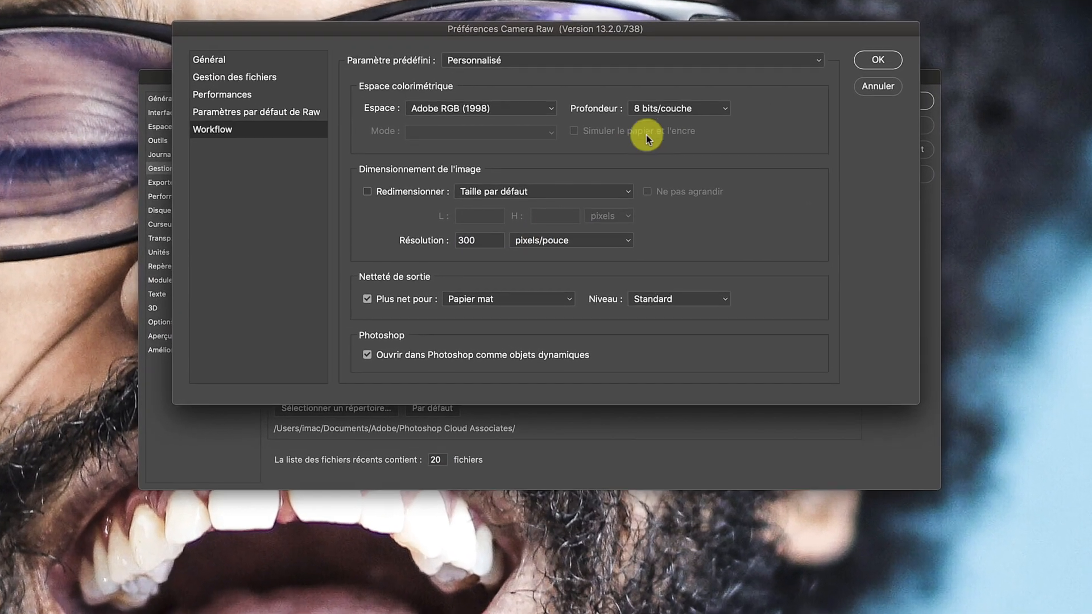
{"action": "left_click", "coordinate": [636, 167]}
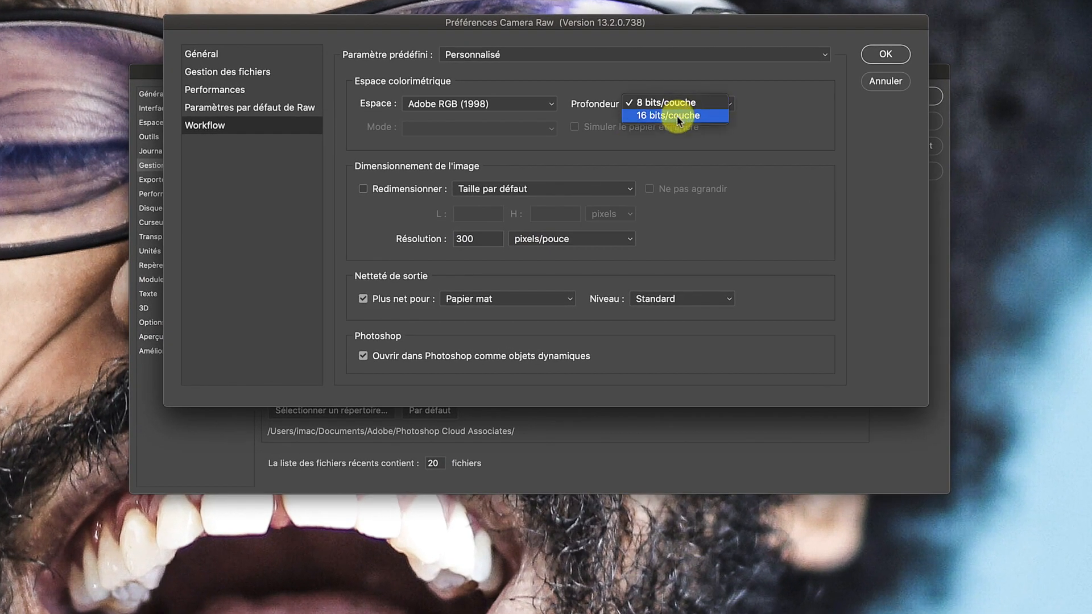
{"action": "left_click", "coordinate": [678, 117]}
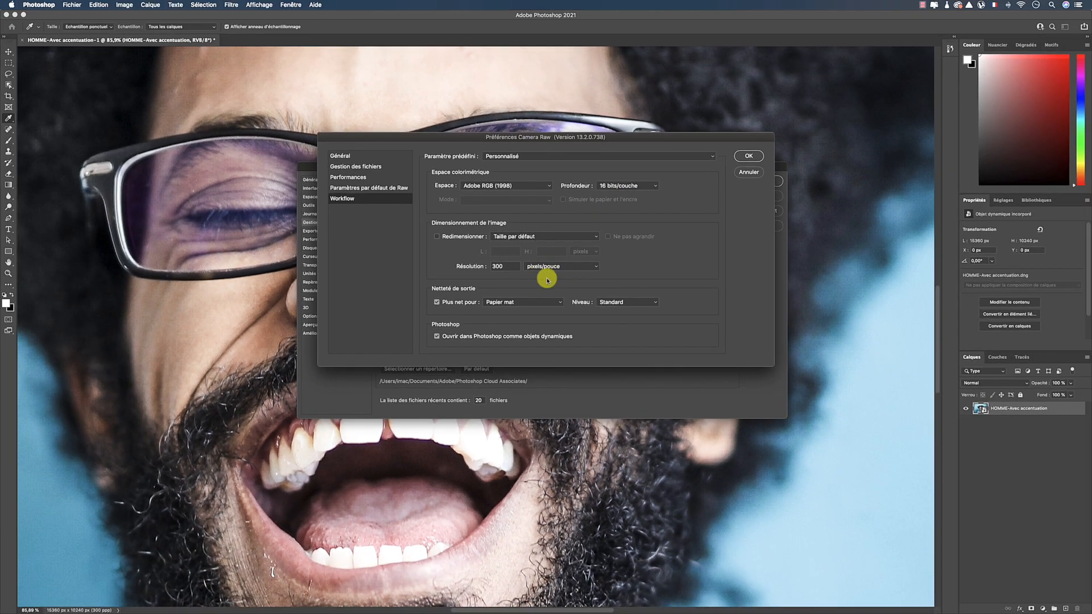
{"action": "left_click", "coordinate": [746, 156]}
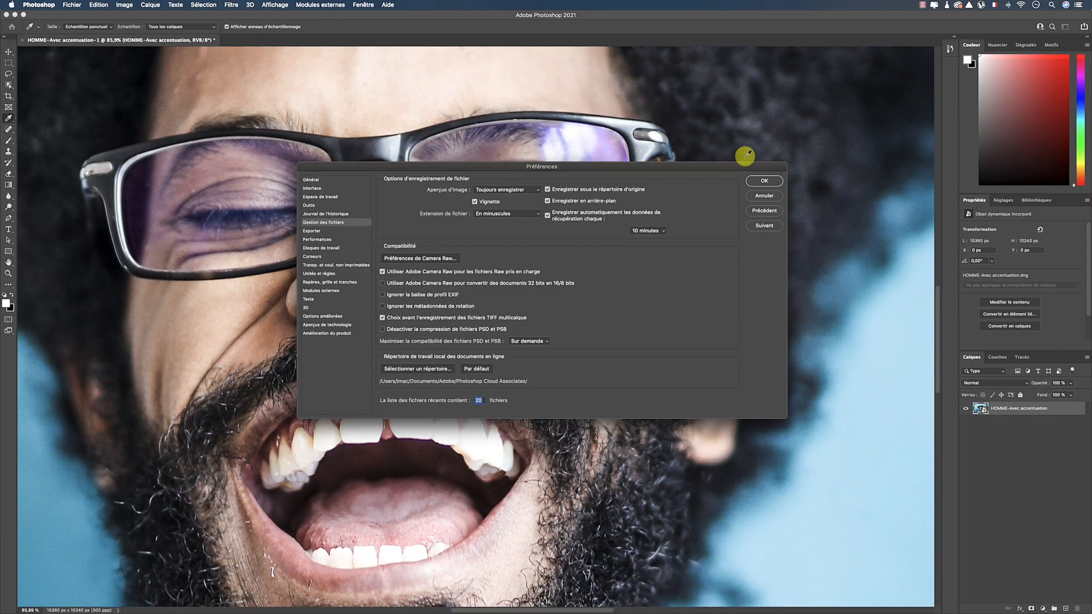
{"action": "left_click", "coordinate": [758, 180]}
{"action": "key", "text": "z"}
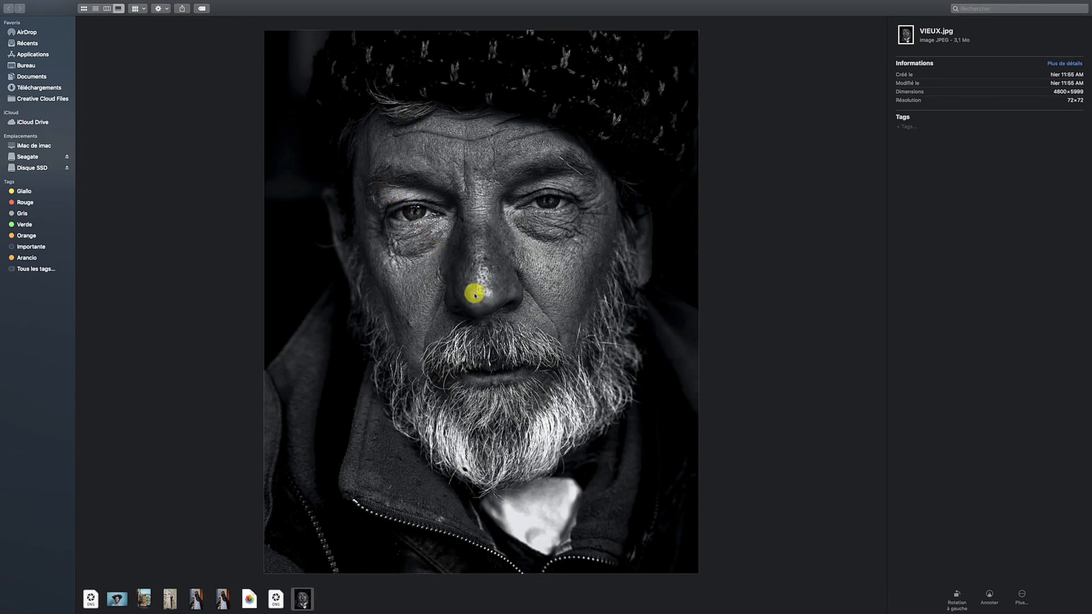
Step: Open VIEUX.jpg from Finder with Adobe Photoshop 2021
{"action": "right_click", "coordinate": [453, 267]}
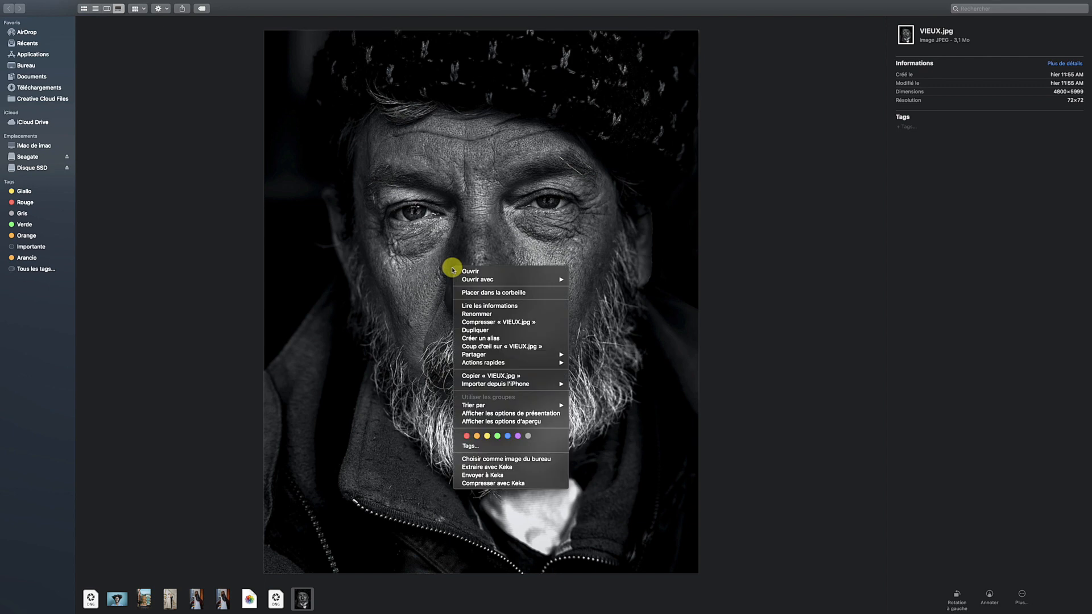
{"action": "mouse_move", "coordinate": [455, 271]}
{"action": "left_click", "coordinate": [604, 304]}
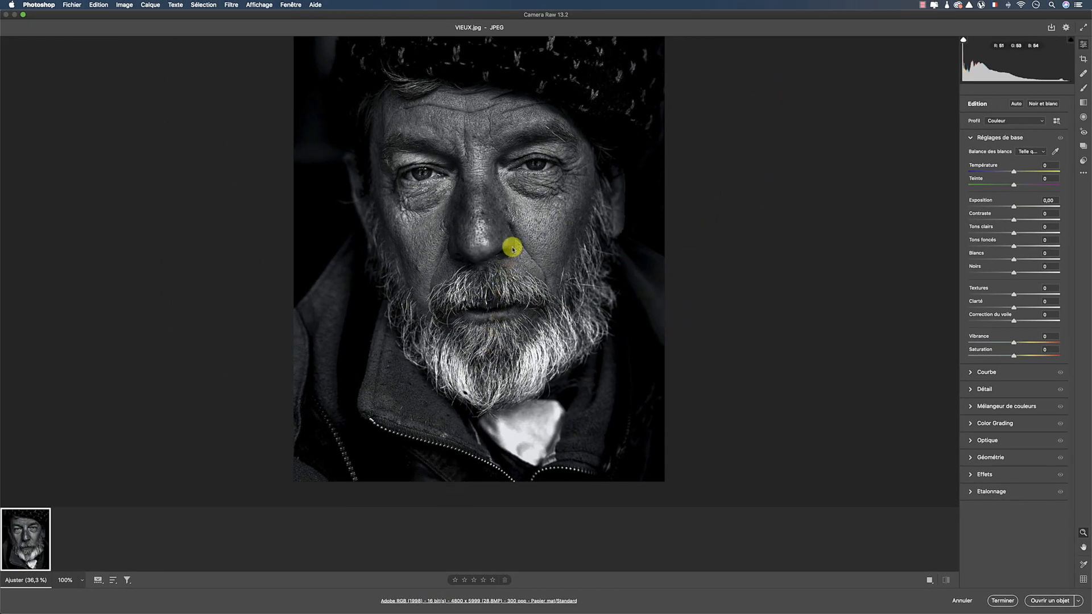
Step: Enhance VIEUX.jpg with Super-résolution, compare the original with the result in the filmstrip and select the enhanced copy
{"action": "right_click", "coordinate": [512, 248]}
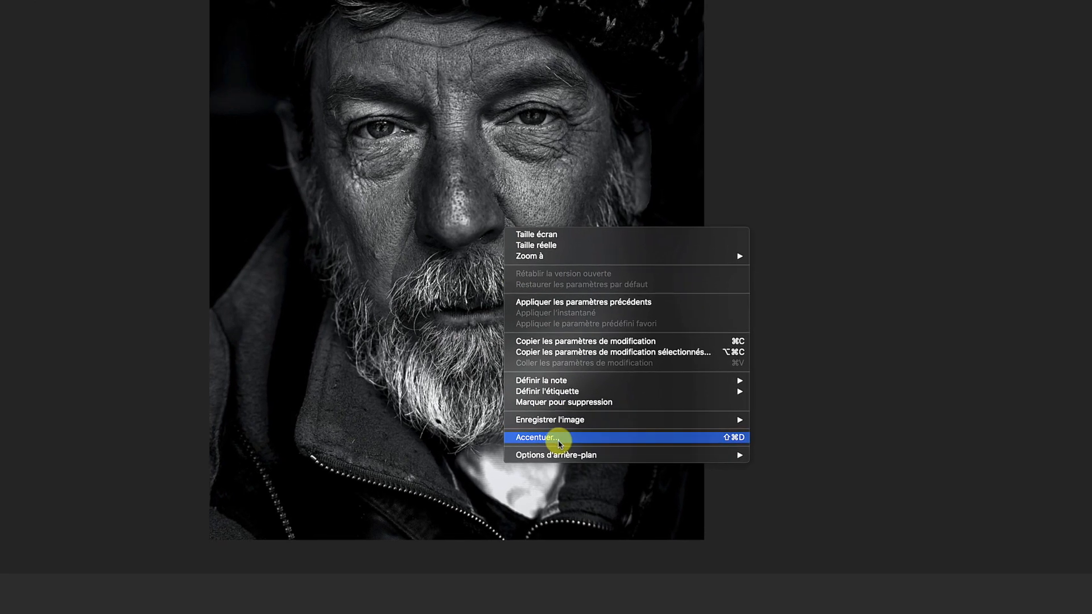
{"action": "left_click", "coordinate": [539, 405]}
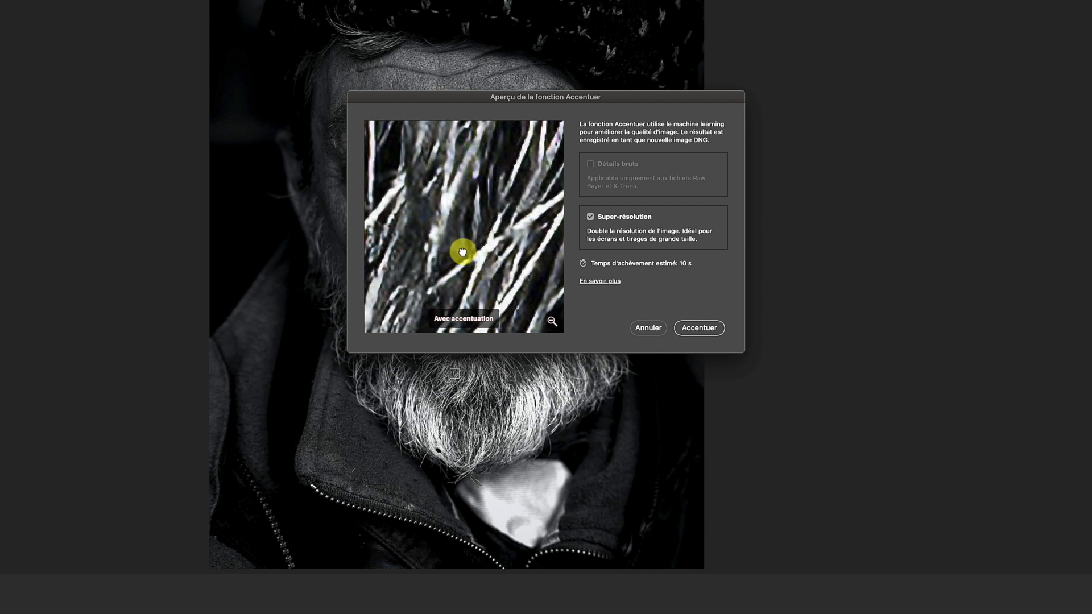
{"action": "left_click", "coordinate": [705, 328]}
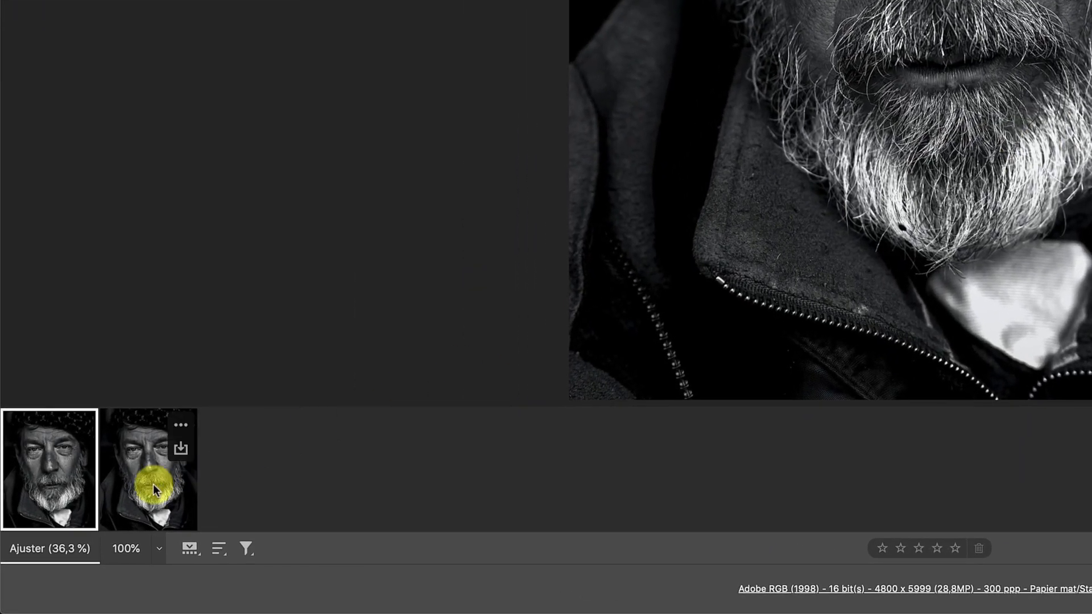
{"action": "left_click", "coordinate": [152, 483]}
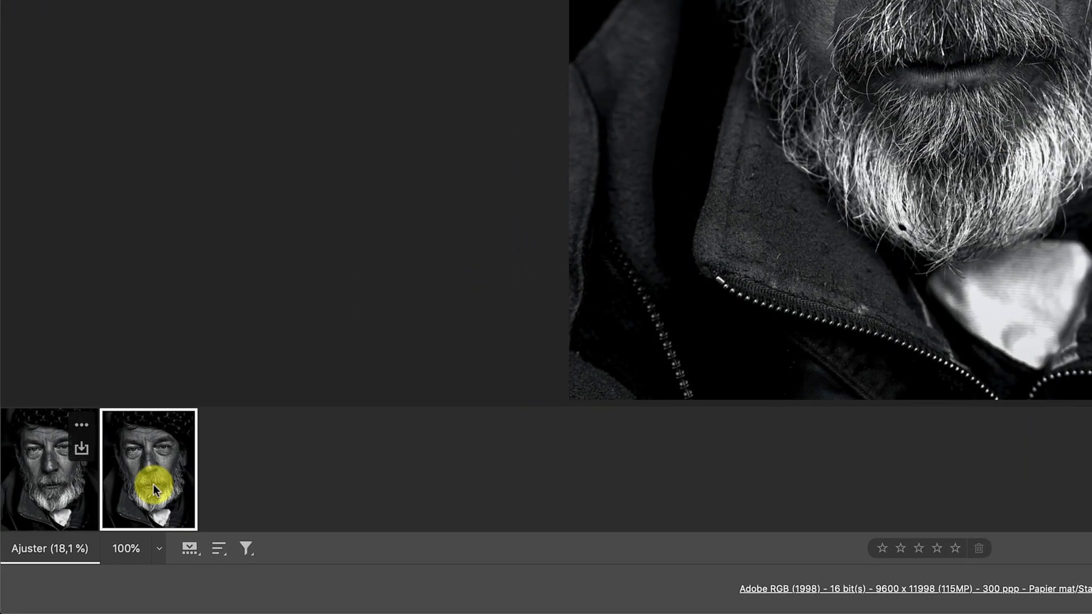
{"action": "left_click", "coordinate": [45, 482]}
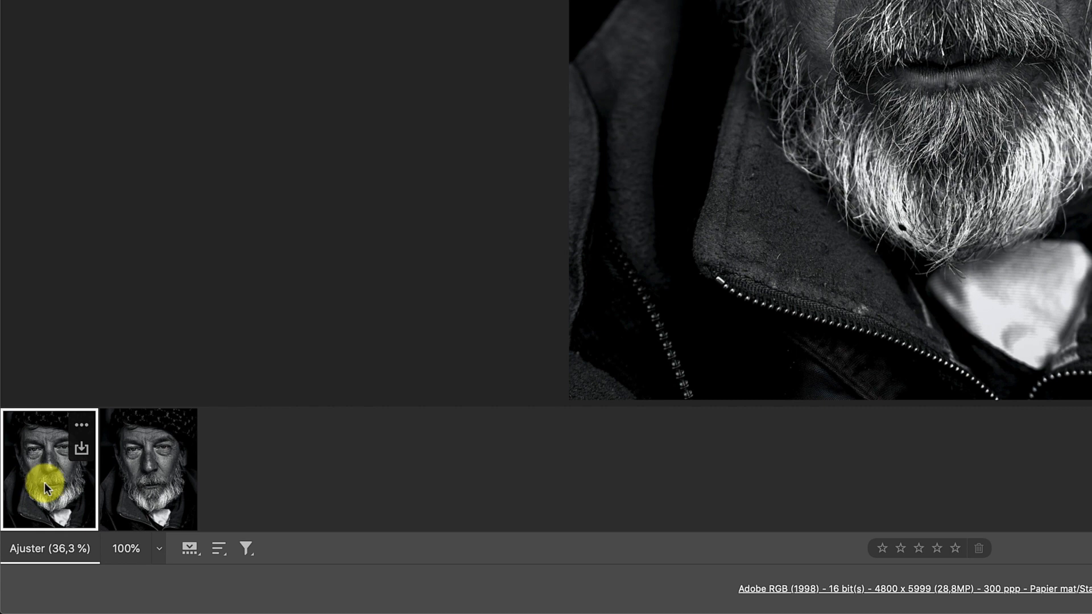
{"action": "left_click", "coordinate": [149, 487]}
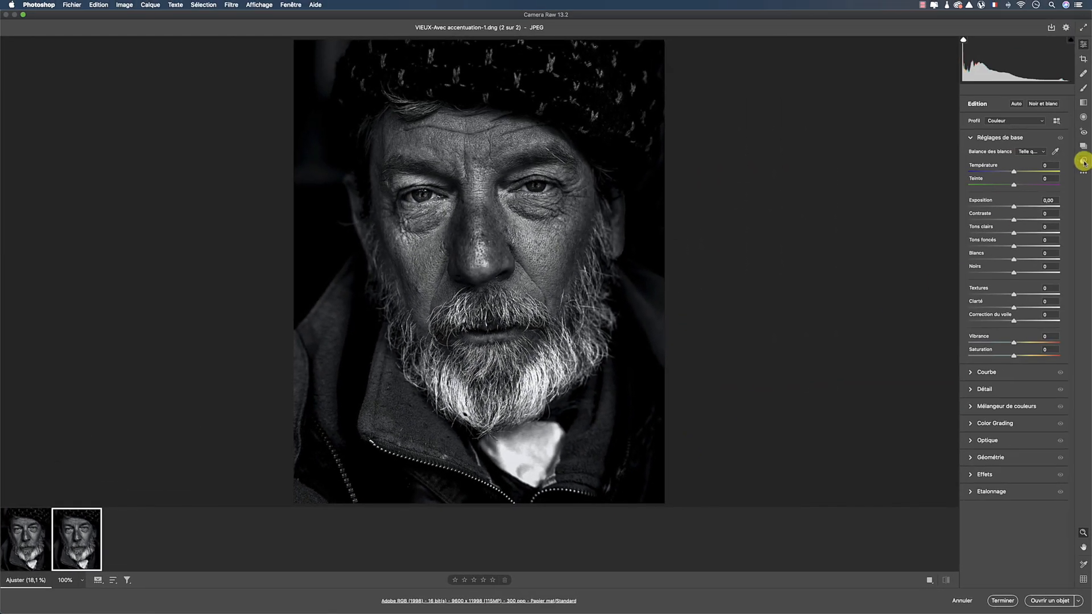
Step: Apply the user preset 04_Camera Raw_Film to the enhanced VIEUX copy and inspect the skin around the nose
{"action": "left_click", "coordinate": [1084, 162]}
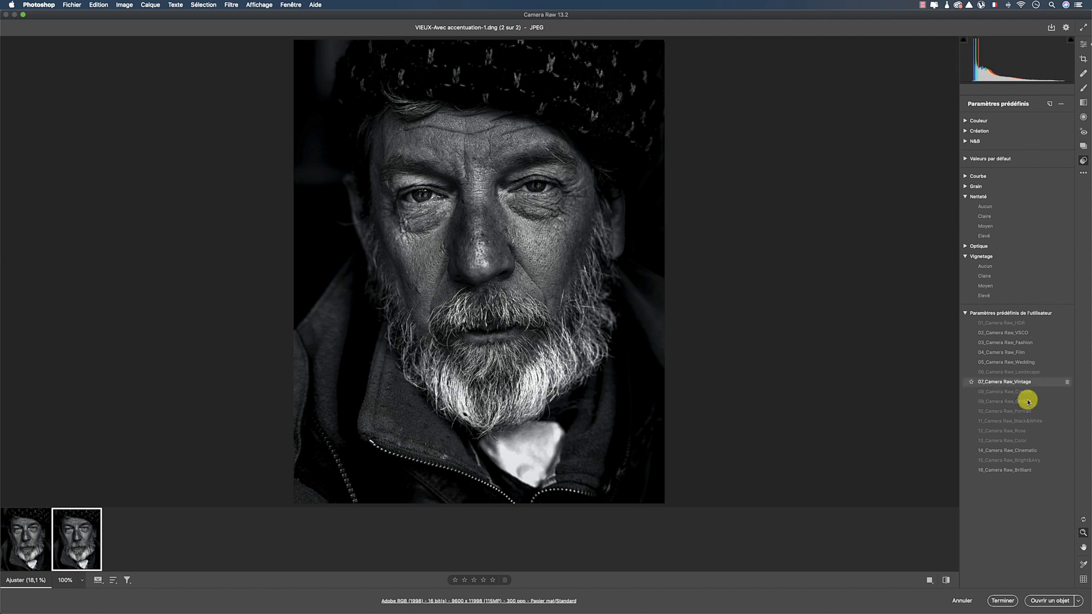
{"action": "left_click", "coordinate": [1024, 353]}
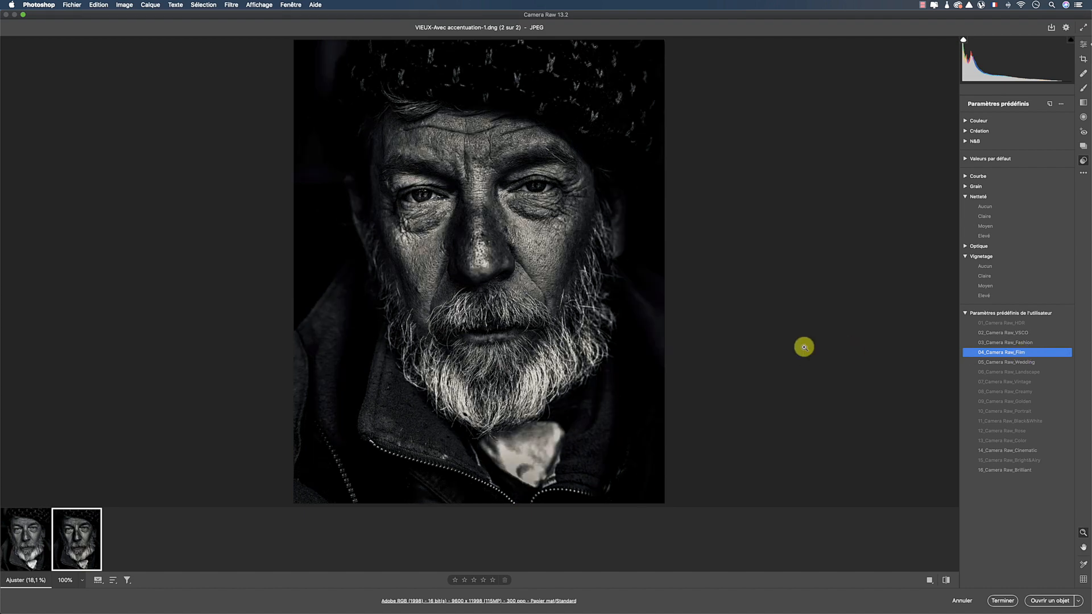
{"action": "left_click_drag", "start_coordinate": [487, 244], "coordinate": [584, 256]}
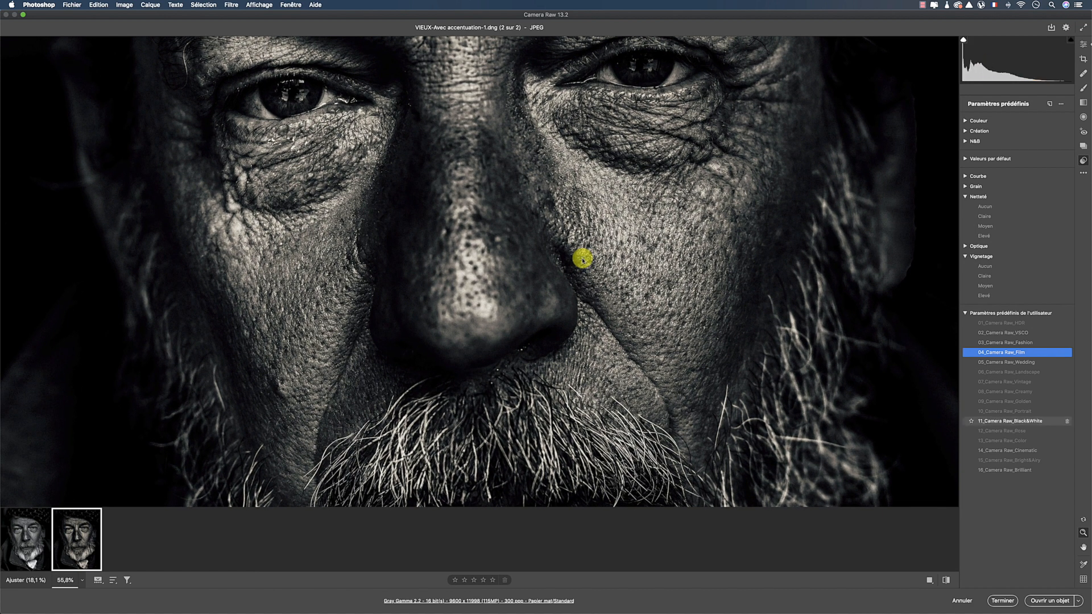
Step: Open the enhanced VIEUX copy in Photoshop as a smart object and inspect the skin detail close up
{"action": "left_click", "coordinate": [1049, 602]}
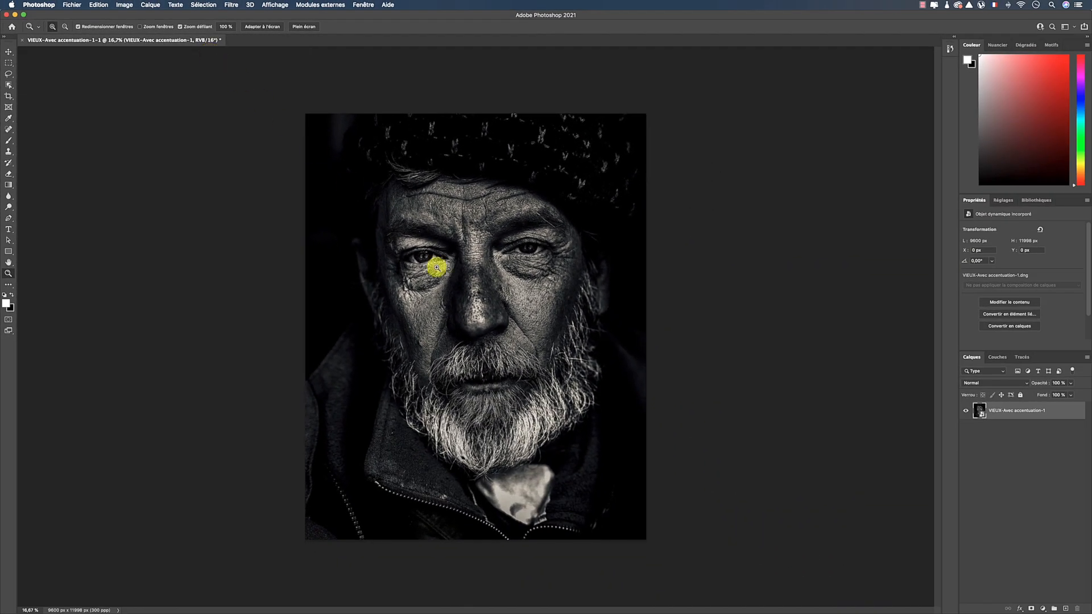
{"action": "left_click_drag", "start_coordinate": [495, 318], "coordinate": [547, 326]}
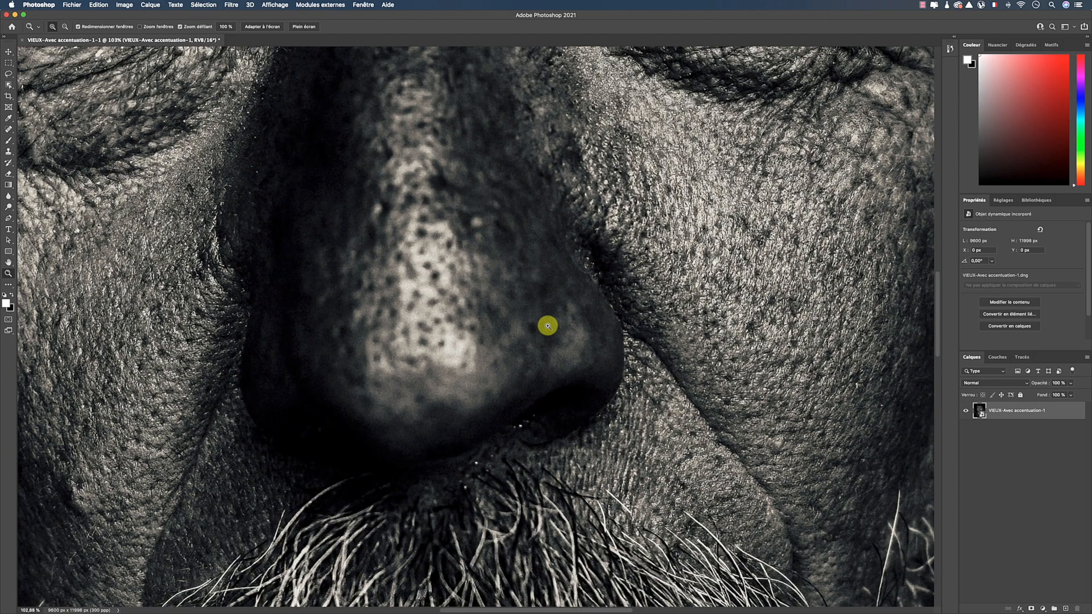
{"action": "left_click_drag", "start_coordinate": [548, 326], "coordinate": [479, 302]}
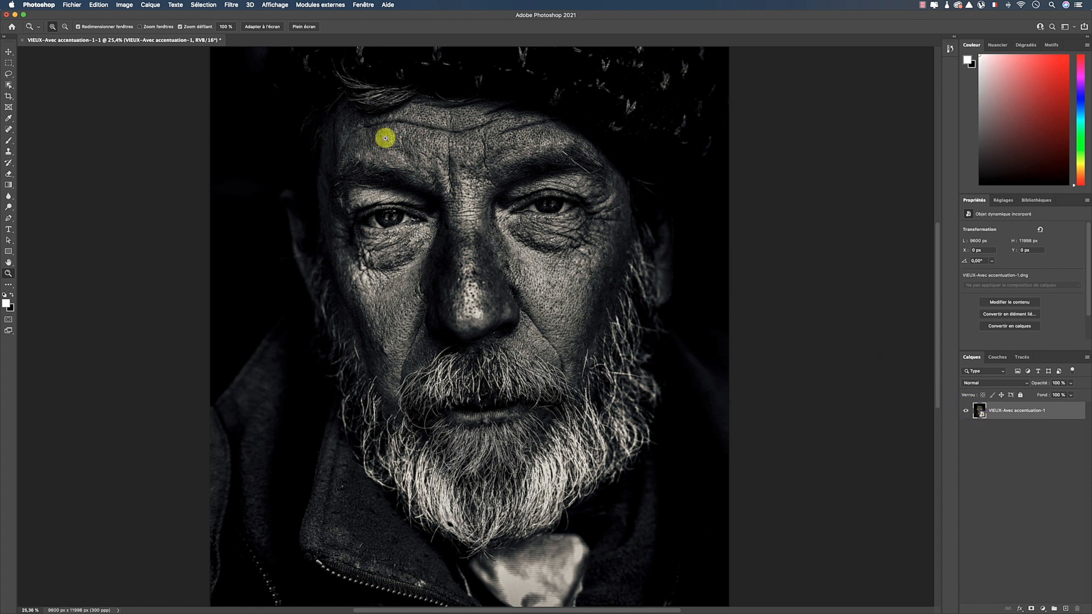
Step: Convert the VIEUX document to 8 bits/couche, checking which filters are available before and after the conversion
{"action": "left_click", "coordinate": [230, 6]}
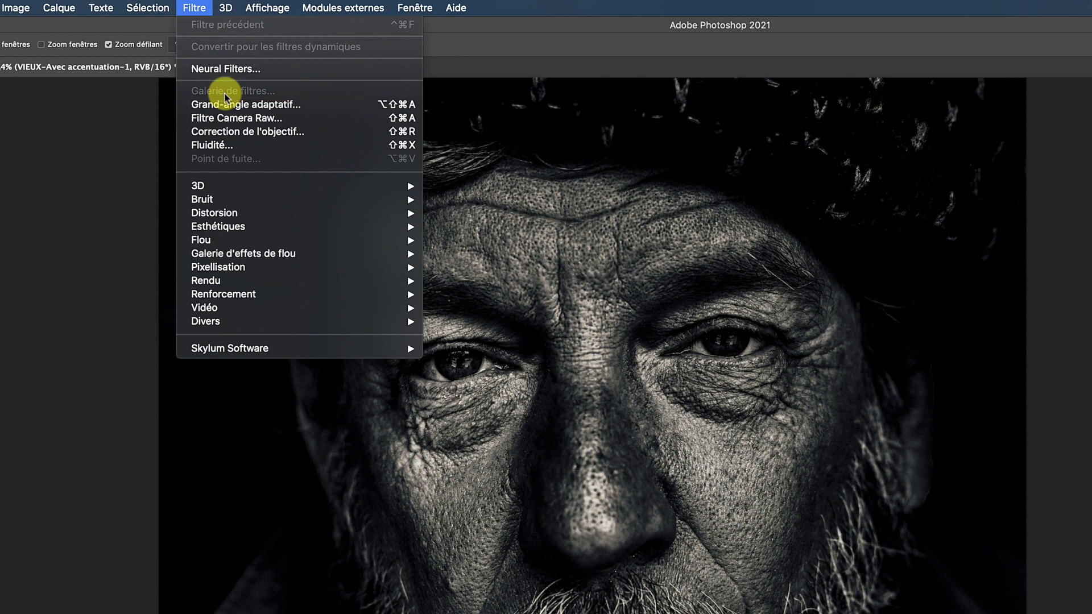
{"action": "mouse_move", "coordinate": [16, 8]}
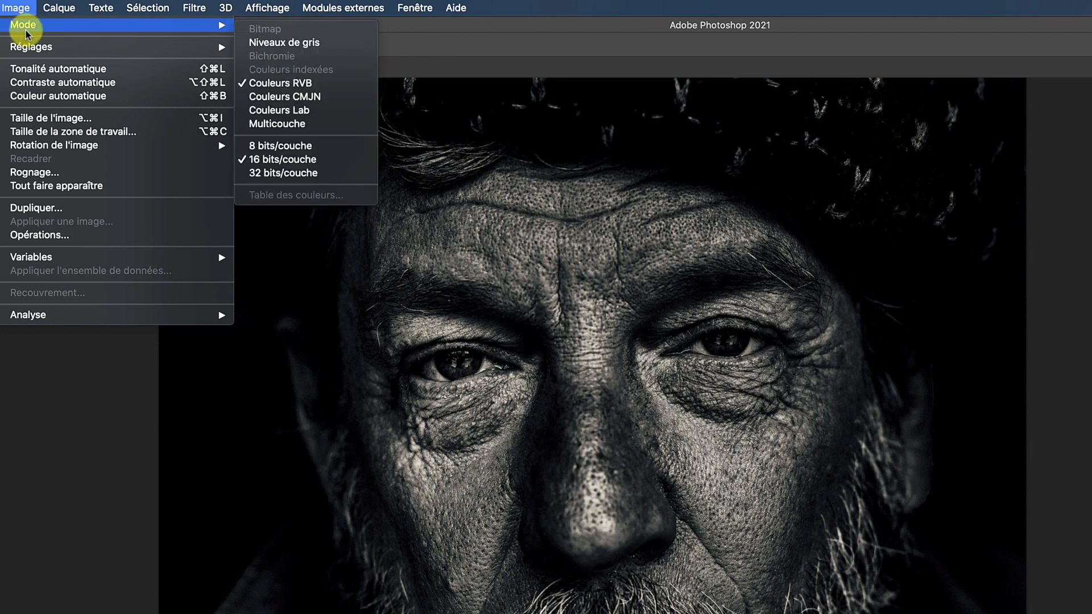
{"action": "left_click", "coordinate": [298, 149]}
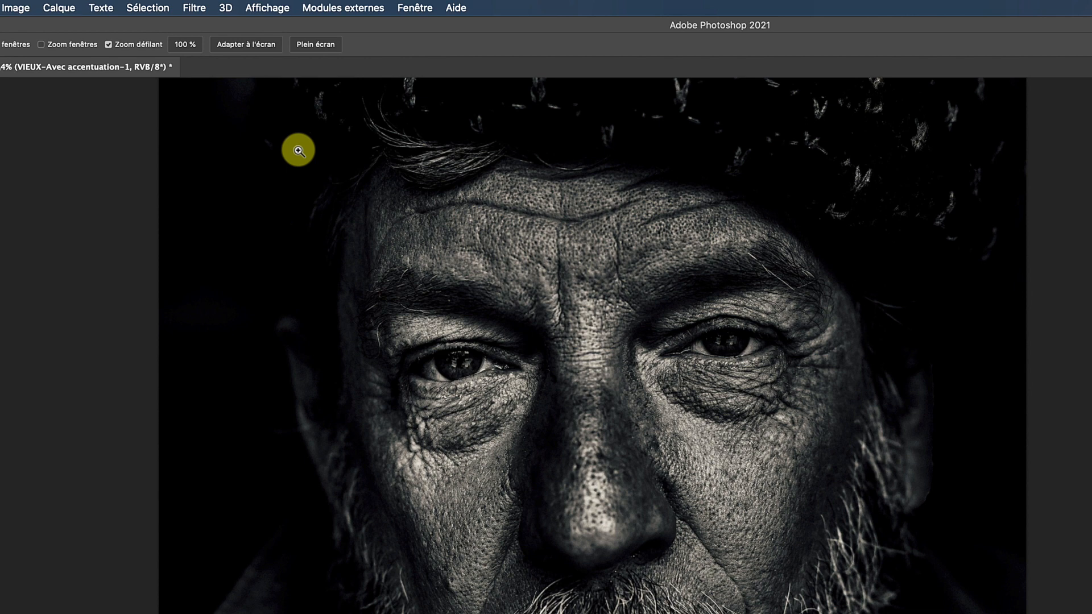
{"action": "left_click", "coordinate": [194, 7]}
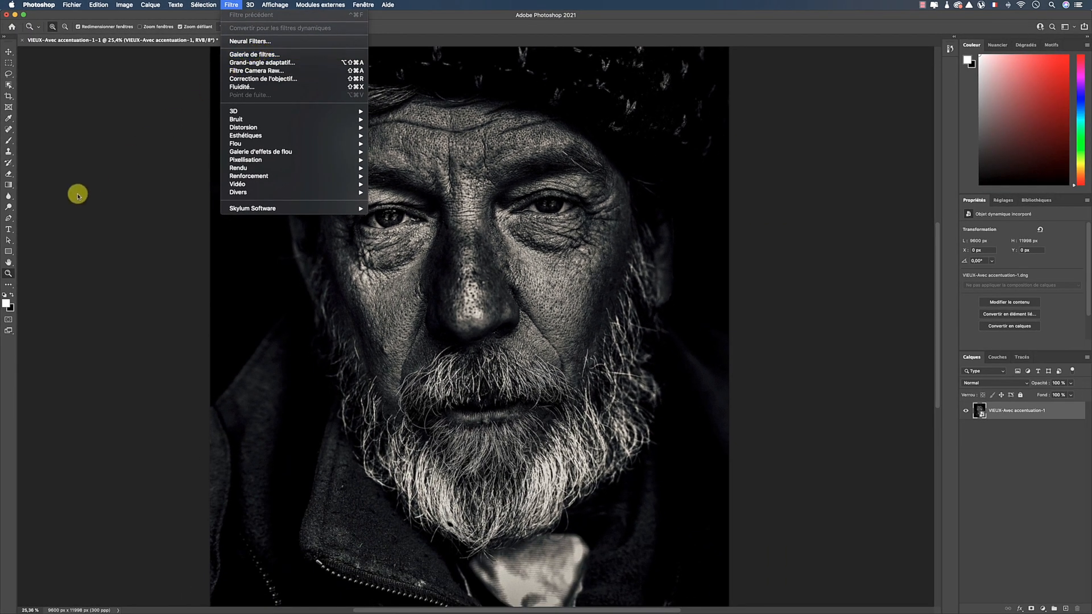
{"action": "left_click", "coordinate": [84, 194]}
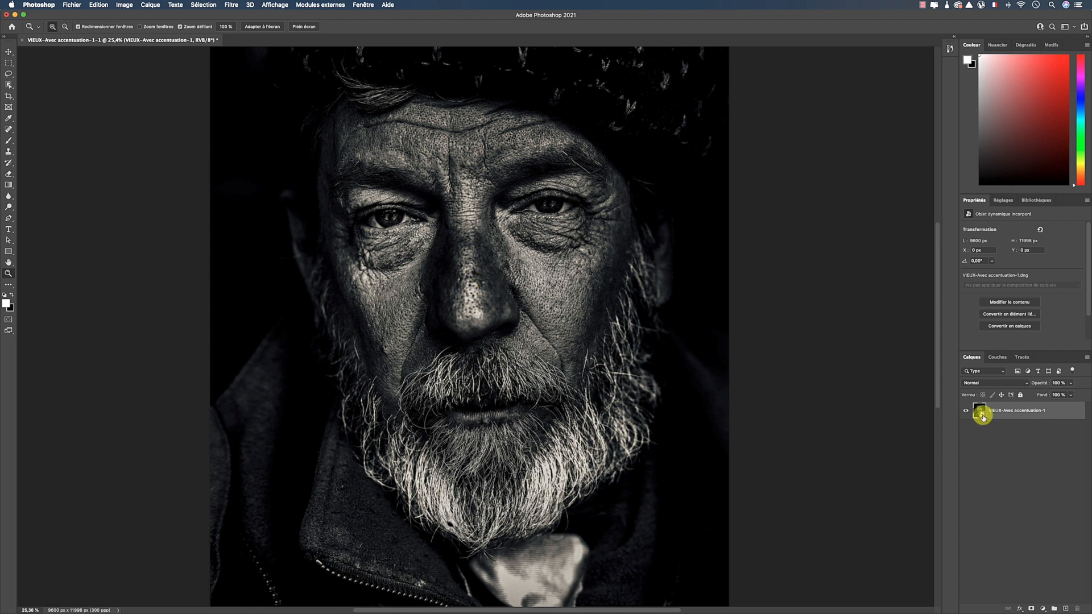
Step: Check the VIEUX smart object's settings in Camera Raw without changing them, and rasterize the layer
{"action": "double_click", "coordinate": [982, 415]}
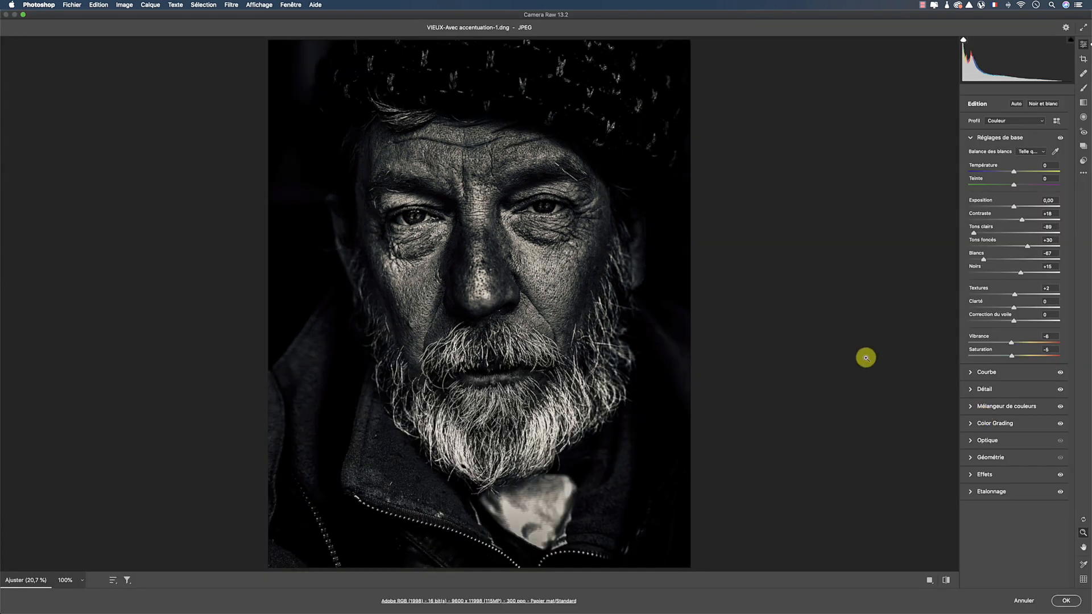
{"action": "left_click", "coordinate": [1024, 600]}
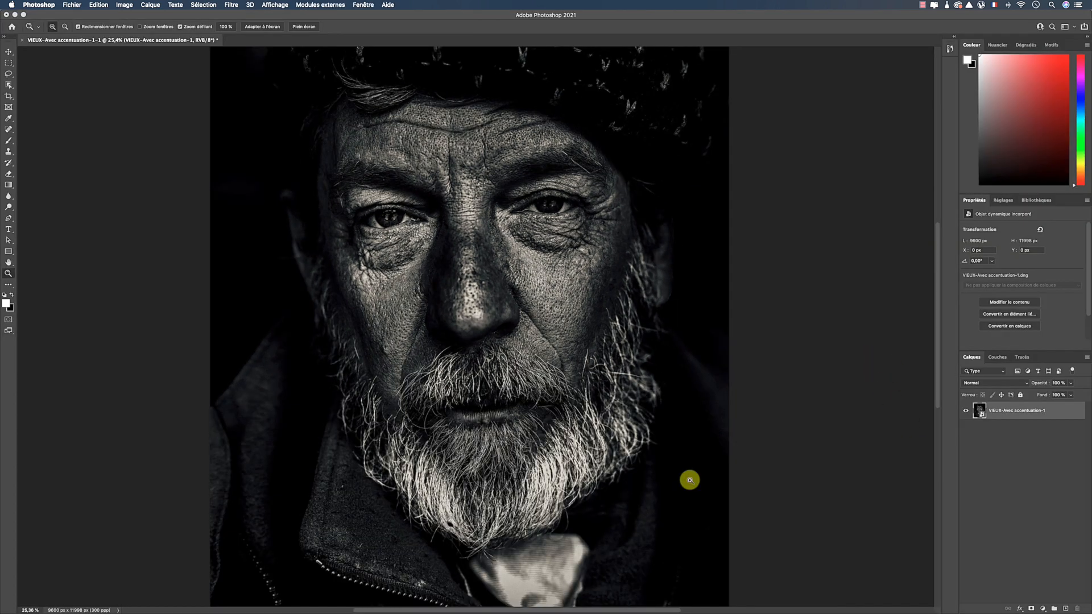
{"action": "right_click", "coordinate": [1002, 412]}
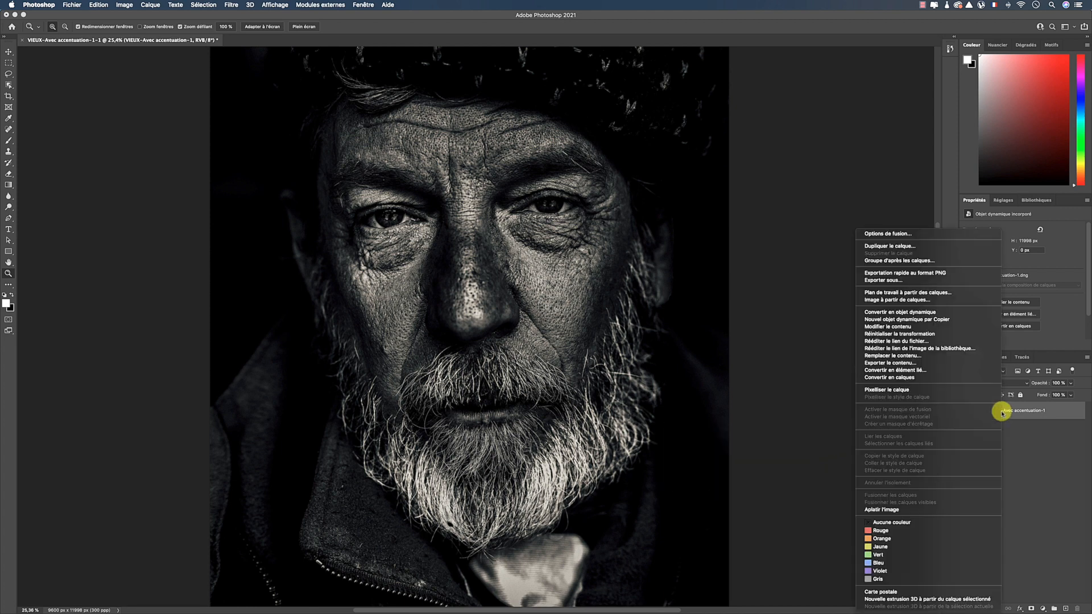
{"action": "left_click", "coordinate": [923, 390]}
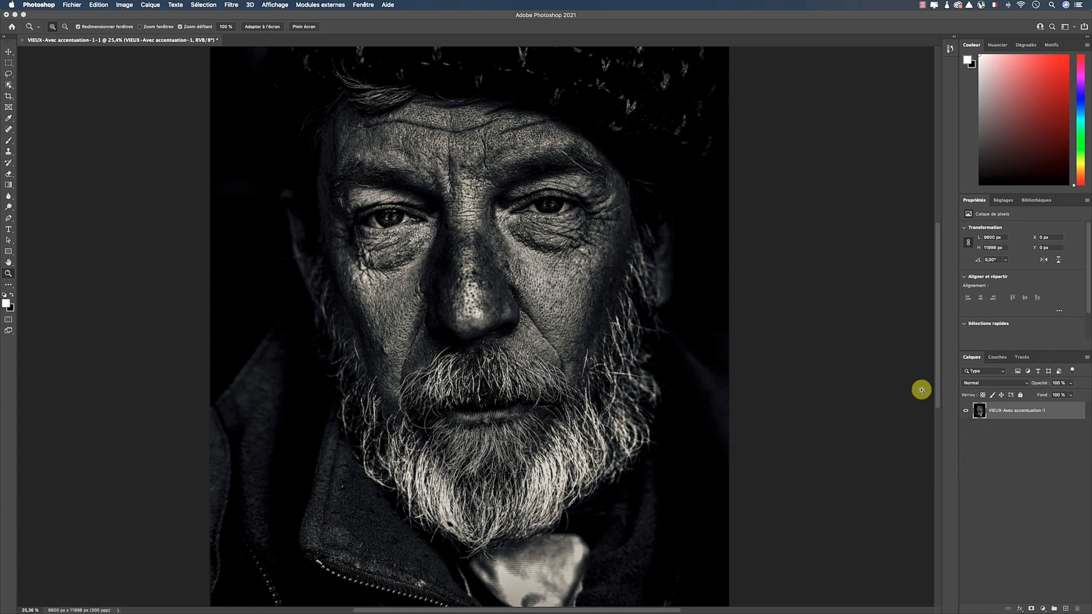
Step: Convert the rasterized VIEUX document back to 16 bits/couche
{"action": "left_click", "coordinate": [124, 5]}
{"action": "mouse_move", "coordinate": [125, 15]}
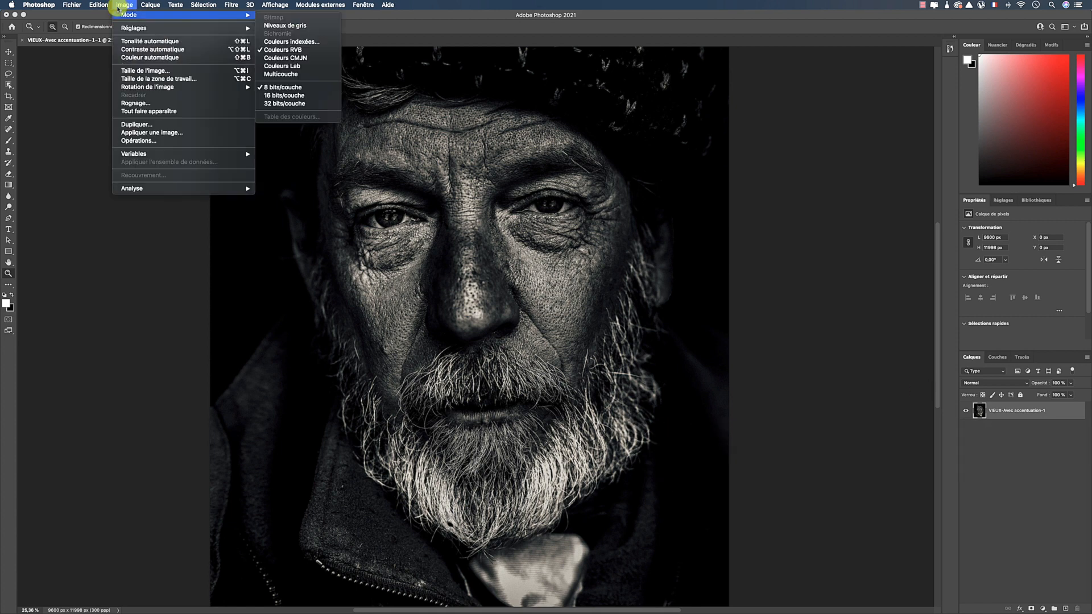
{"action": "left_click", "coordinate": [285, 95]}
Step: Start saving the VIEUX document under a new file, choosing the computer as the storage location
{"action": "left_click", "coordinate": [71, 4]}
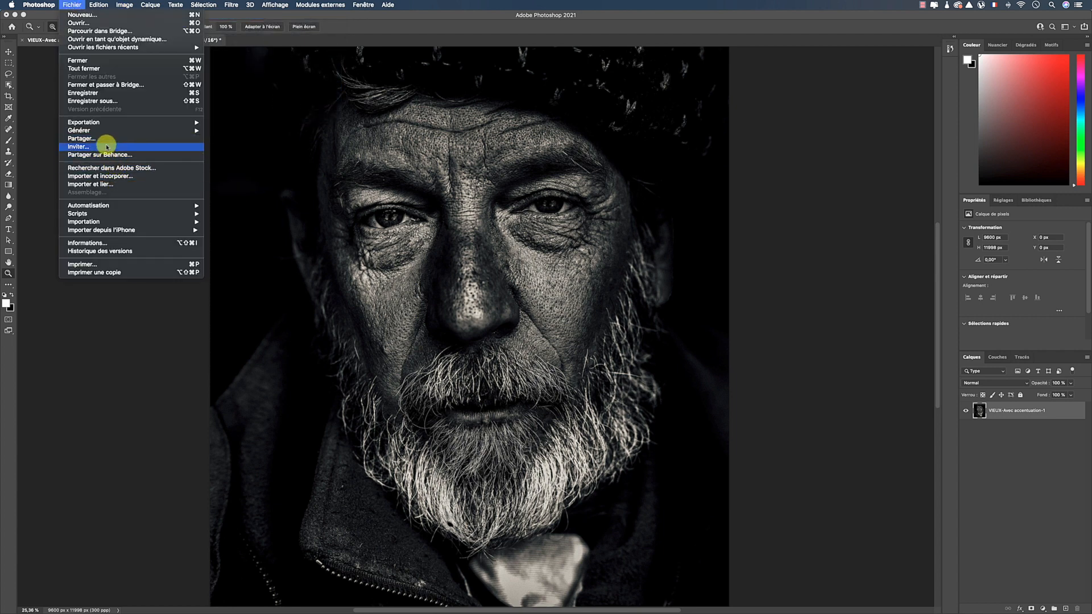
{"action": "left_click", "coordinate": [106, 101]}
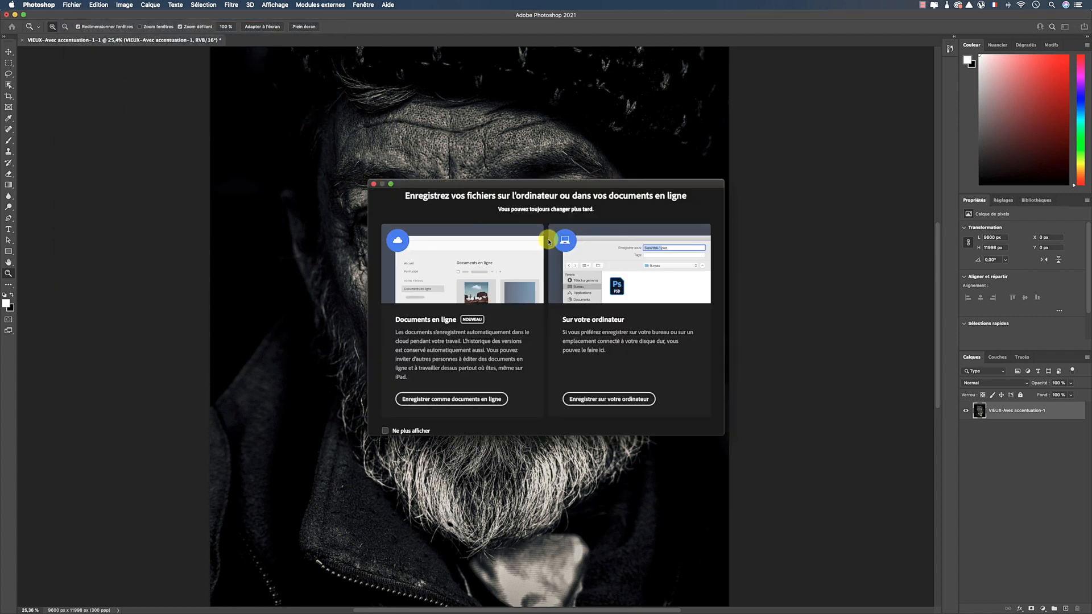
{"action": "left_click", "coordinate": [597, 398]}
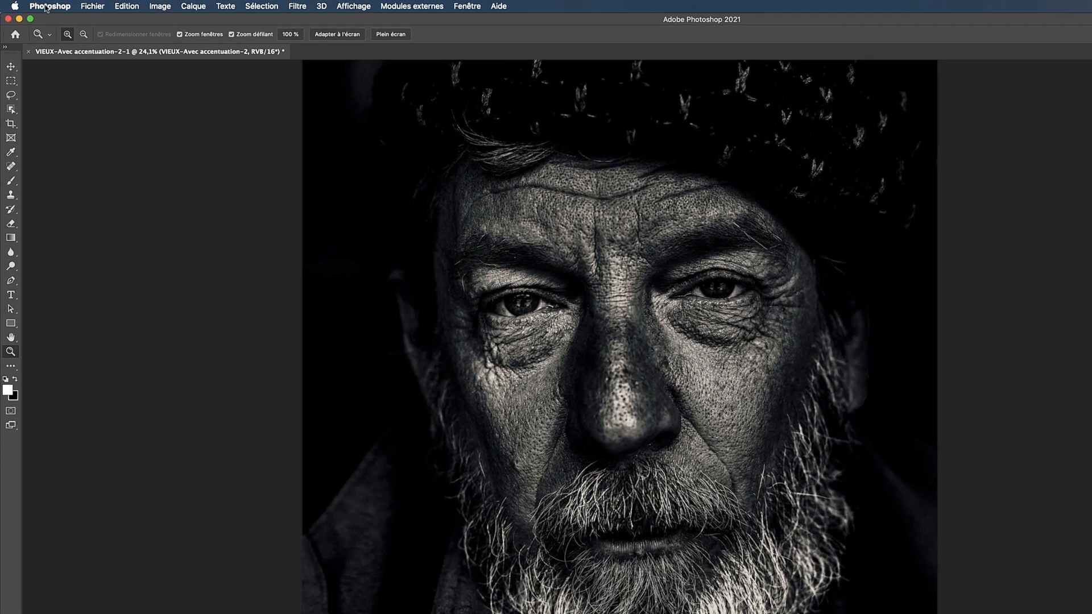
Step: In the Camera Raw file handling preferences, set both JPEG/HEIC and TIFF to open automatically only for files with settings
{"action": "left_click", "coordinate": [38, 5]}
{"action": "mouse_move", "coordinate": [54, 35]}
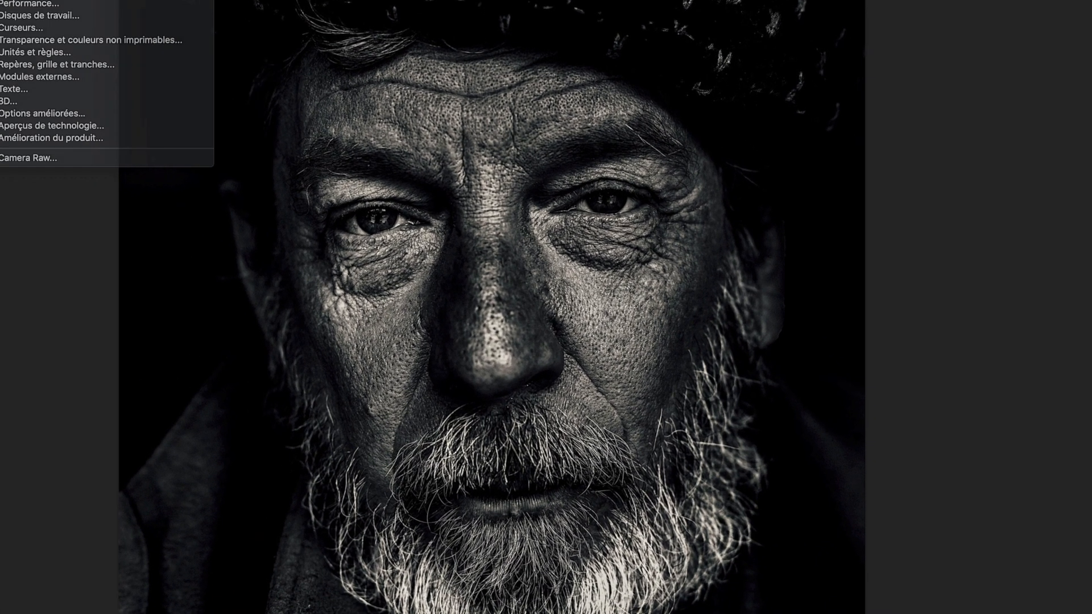
{"action": "left_click", "coordinate": [245, 102]}
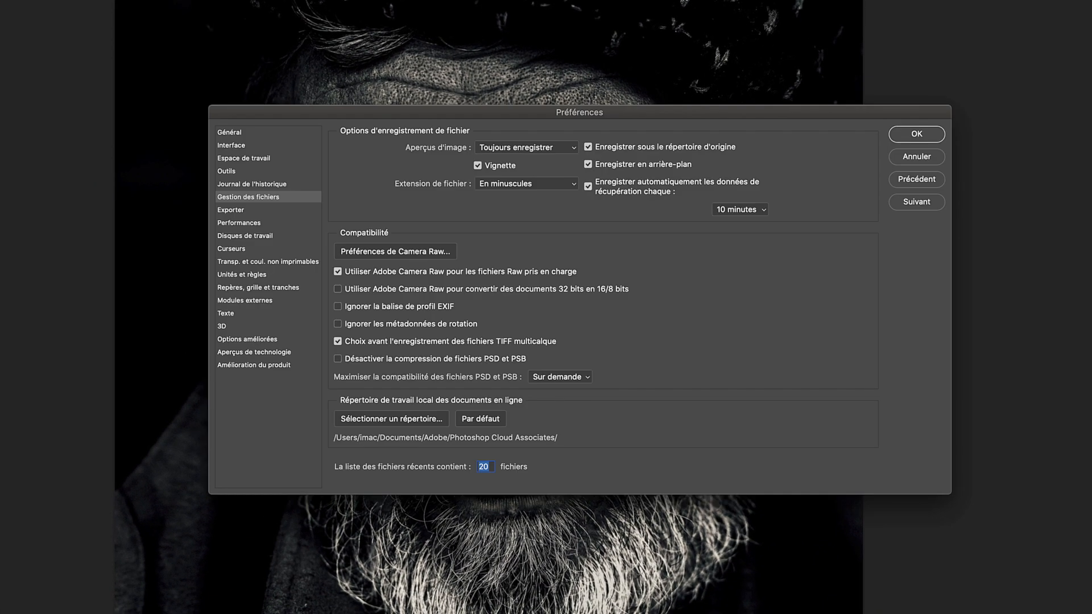
{"action": "left_click", "coordinate": [401, 254]}
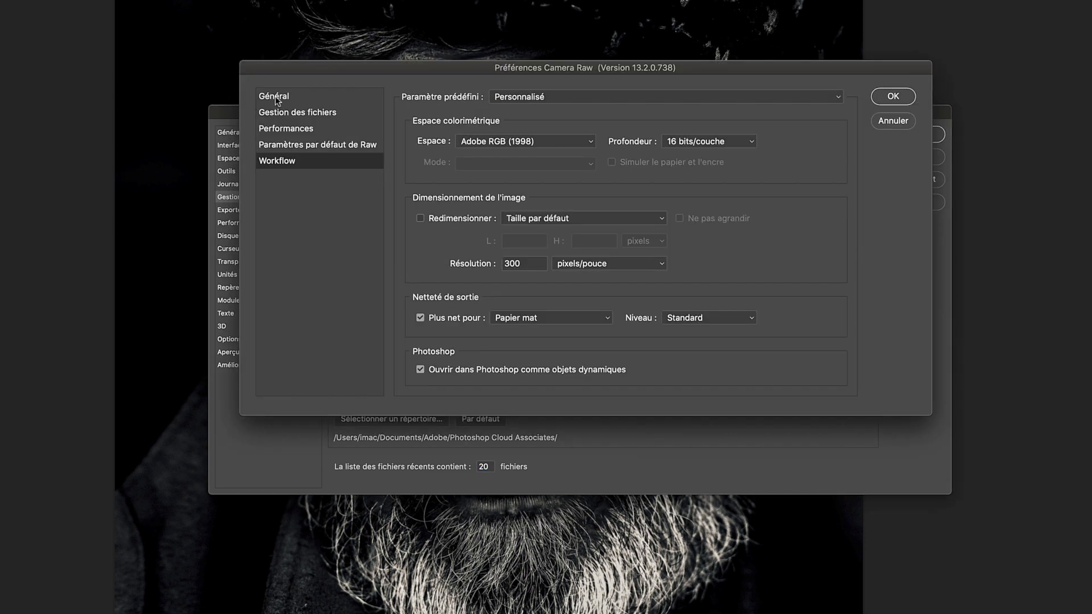
{"action": "left_click", "coordinate": [275, 100]}
{"action": "left_click", "coordinate": [284, 114]}
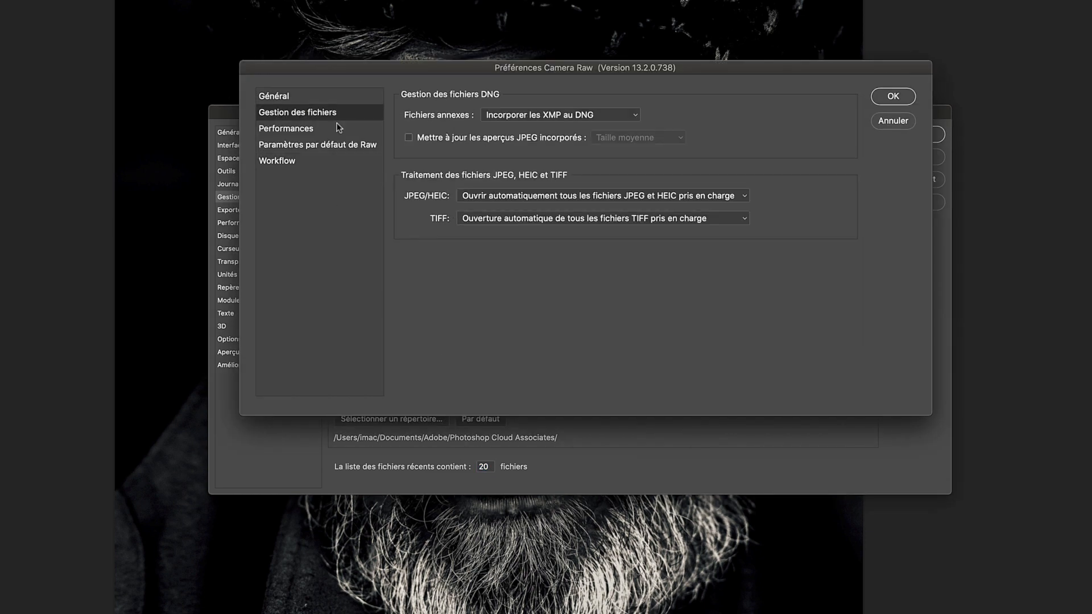
{"action": "left_click", "coordinate": [575, 198]}
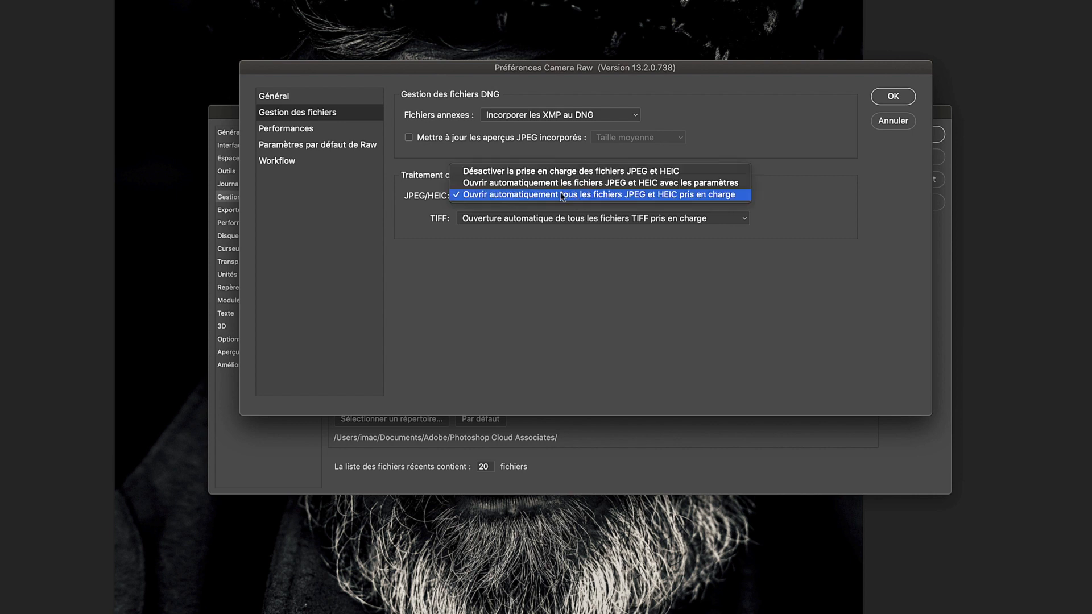
{"action": "left_click", "coordinate": [514, 183]}
{"action": "left_click", "coordinate": [529, 219]}
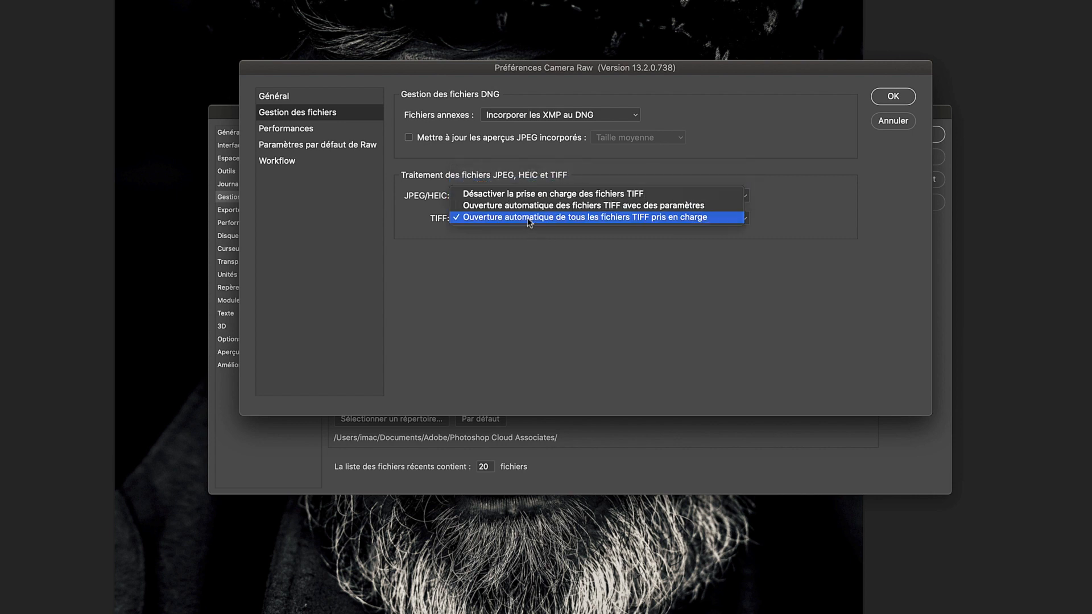
{"action": "left_click", "coordinate": [493, 209]}
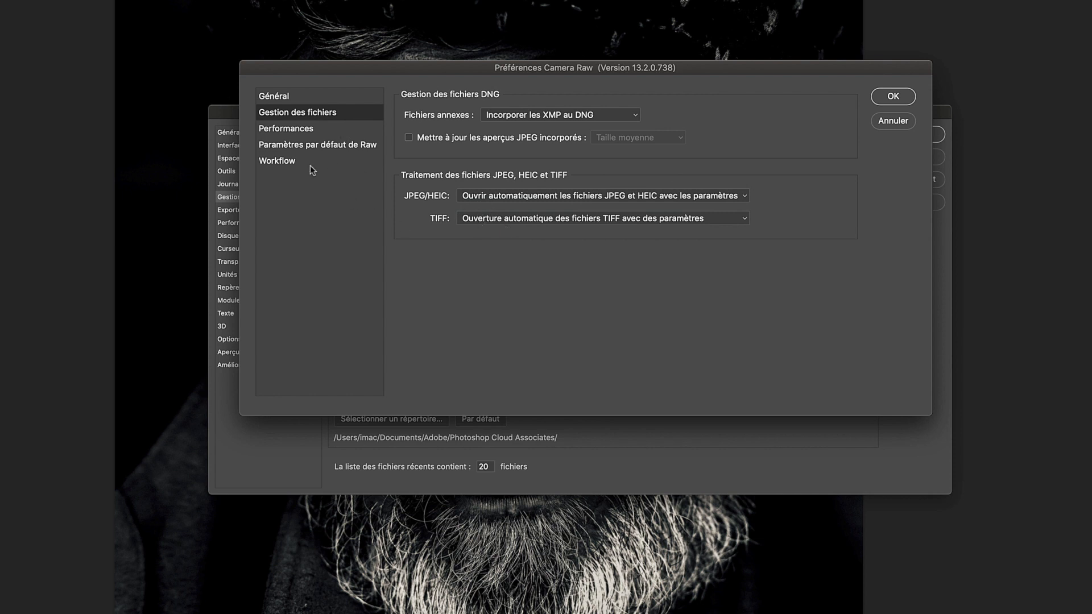
Step: Set the Camera Raw workflow depth to 8 bits/couche, choose Ecran as sharpening target, disable output sharpening, and accept all preferences
{"action": "left_click", "coordinate": [290, 163]}
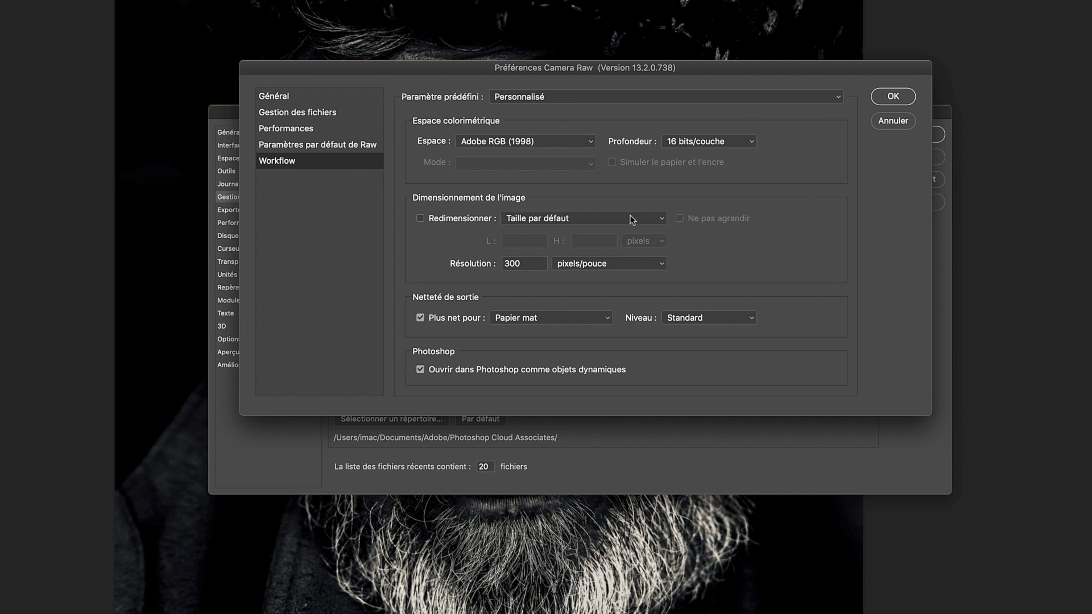
{"action": "left_click", "coordinate": [733, 142]}
{"action": "left_click", "coordinate": [697, 130]}
{"action": "left_click", "coordinate": [535, 318]}
{"action": "left_click", "coordinate": [520, 294]}
{"action": "left_click", "coordinate": [420, 319]}
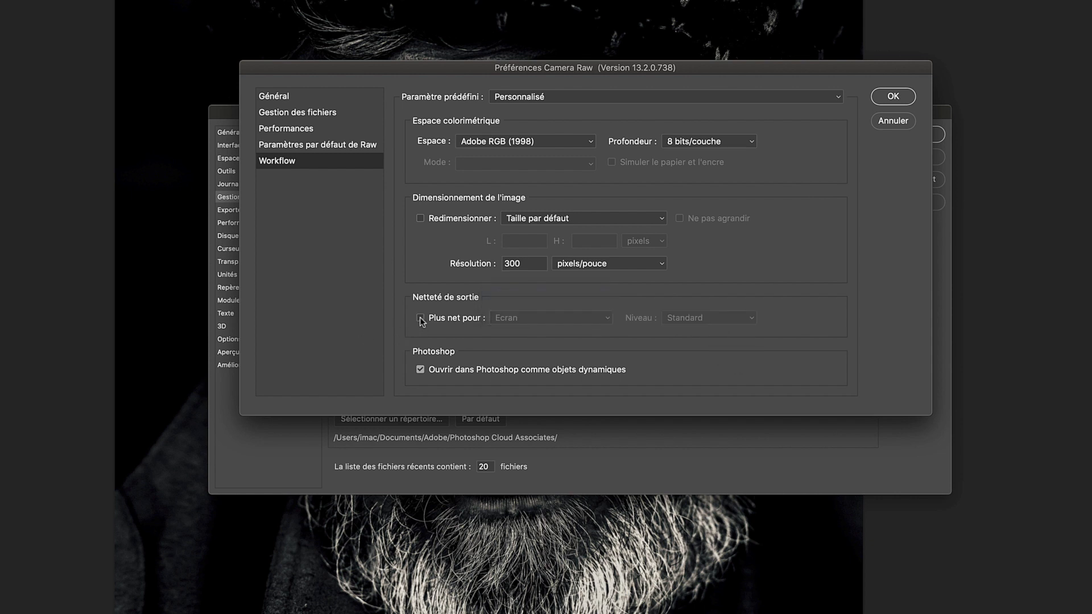
{"action": "left_click", "coordinate": [893, 96]}
{"action": "left_click", "coordinate": [909, 136]}
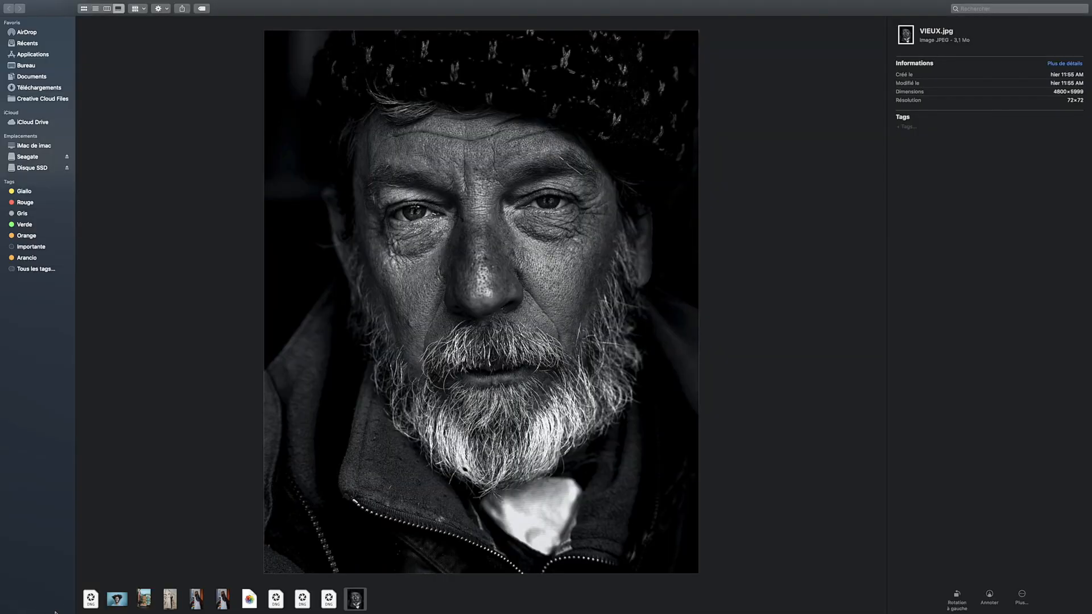
Step: Select HOMME.jpg in the Finder and open it with Adobe Photoshop 2021
{"action": "left_click", "coordinate": [117, 600]}
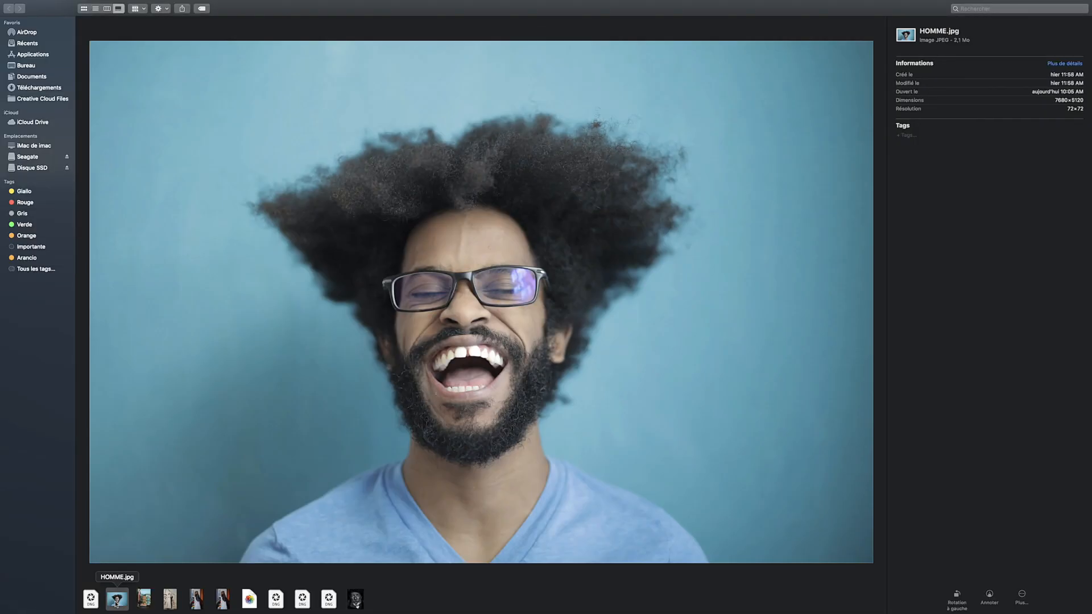
{"action": "right_click", "coordinate": [493, 245]}
{"action": "mouse_move", "coordinate": [546, 256]}
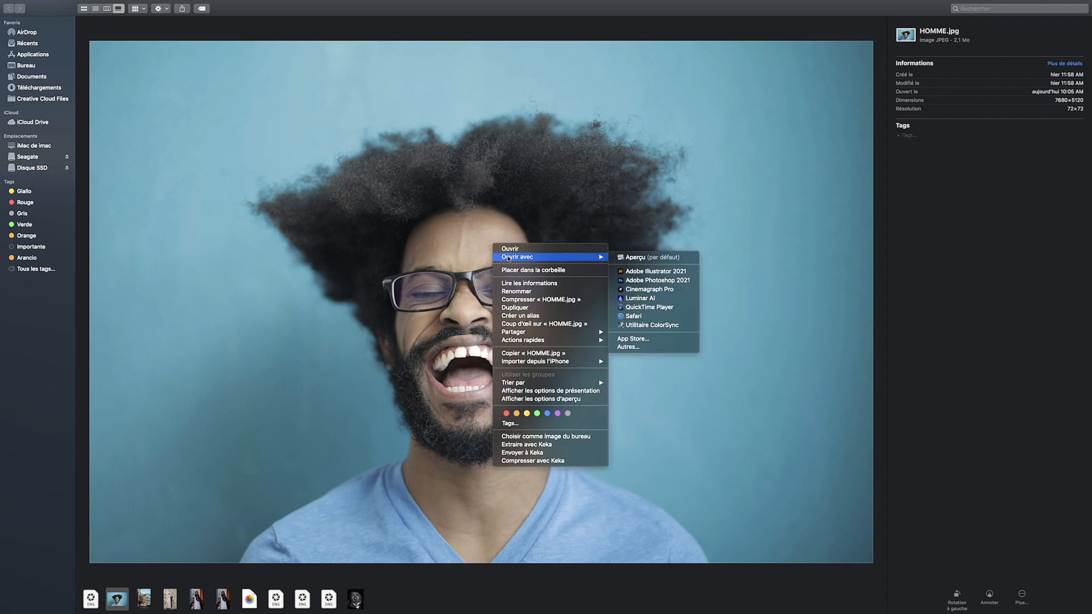
{"action": "left_click", "coordinate": [648, 280]}
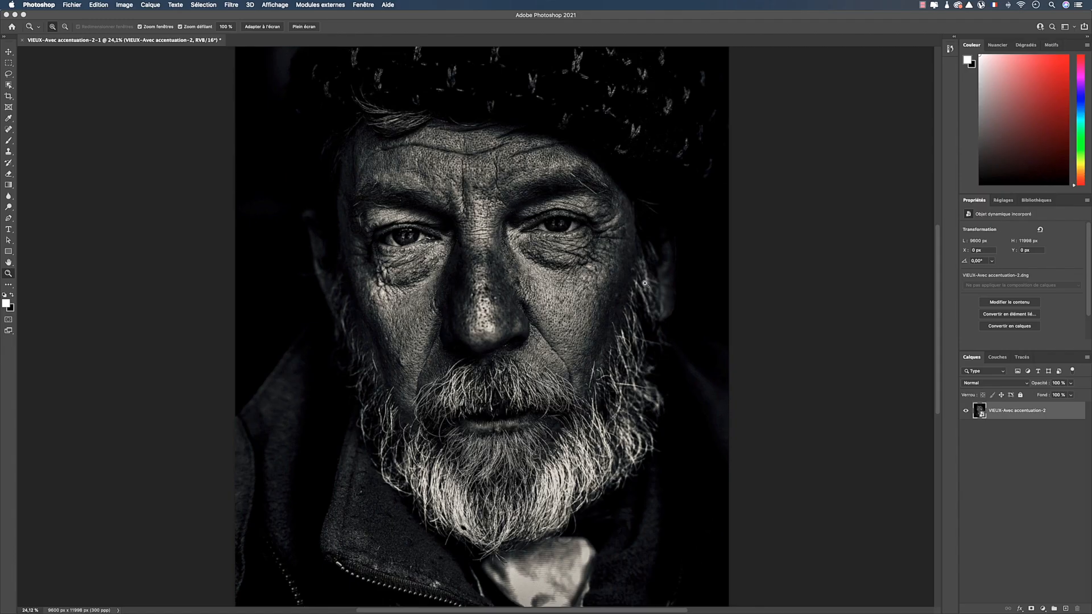